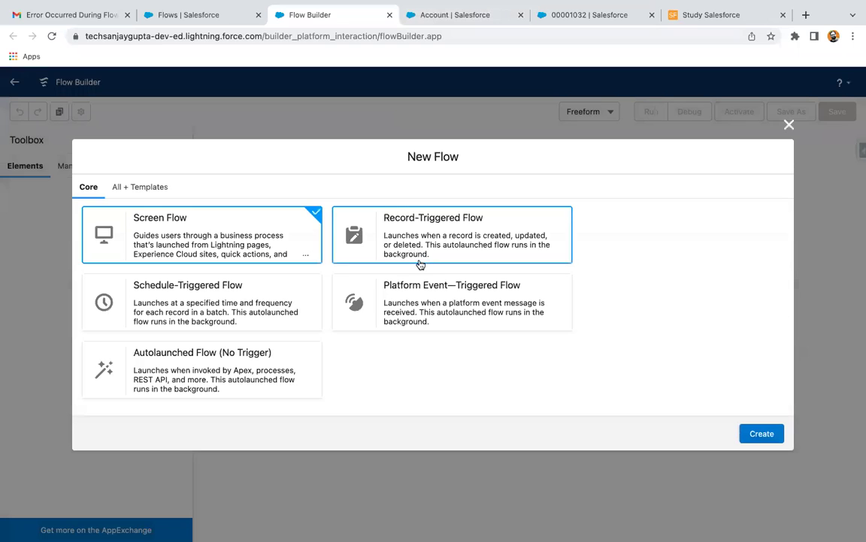
Create a new flow of the Record-Triggered Flow type.
{"action": "left_click", "coordinate": [439, 242]}
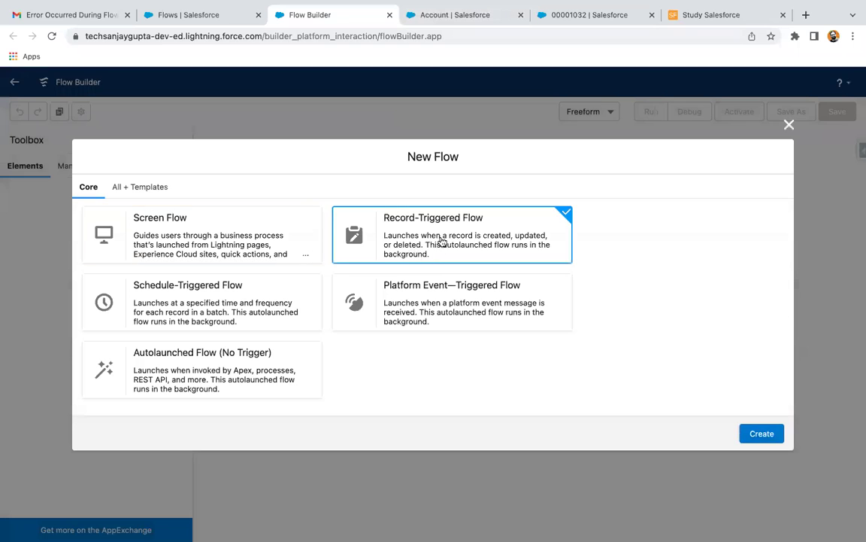
{"action": "left_click", "coordinate": [762, 434]}
Search the Account object's fields for "total" in Object Manager.
{"action": "left_click", "coordinate": [447, 18]}
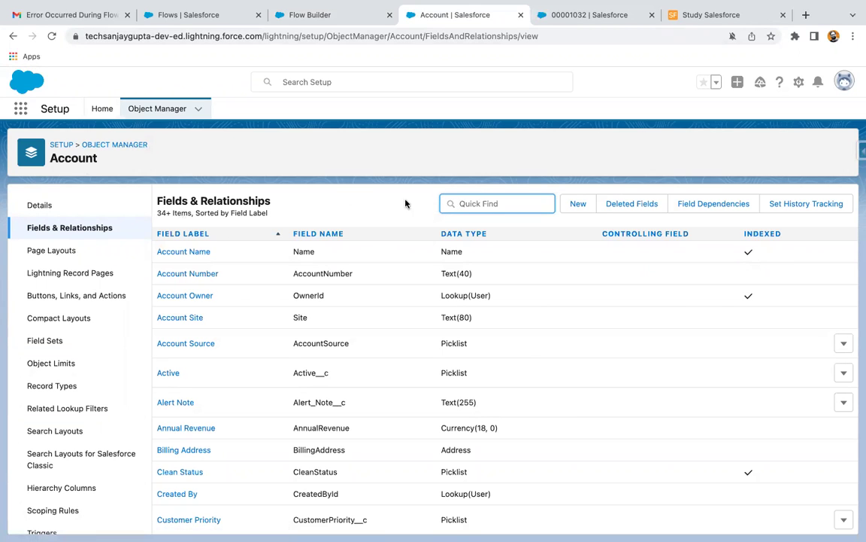
{"action": "left_click", "coordinate": [454, 204]}
{"action": "type", "text": "total"}
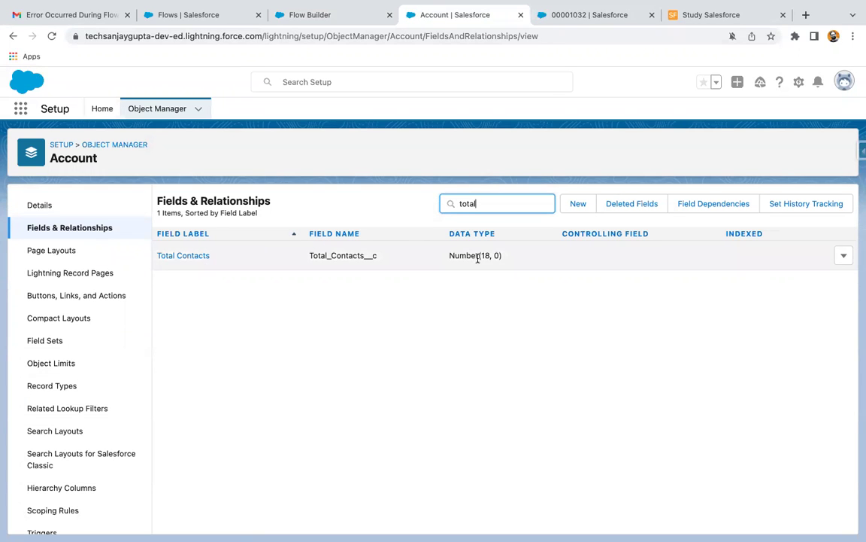
Open the Acc 1102 account record and examine the Total Contacts field in its details.
{"action": "left_click", "coordinate": [579, 15]}
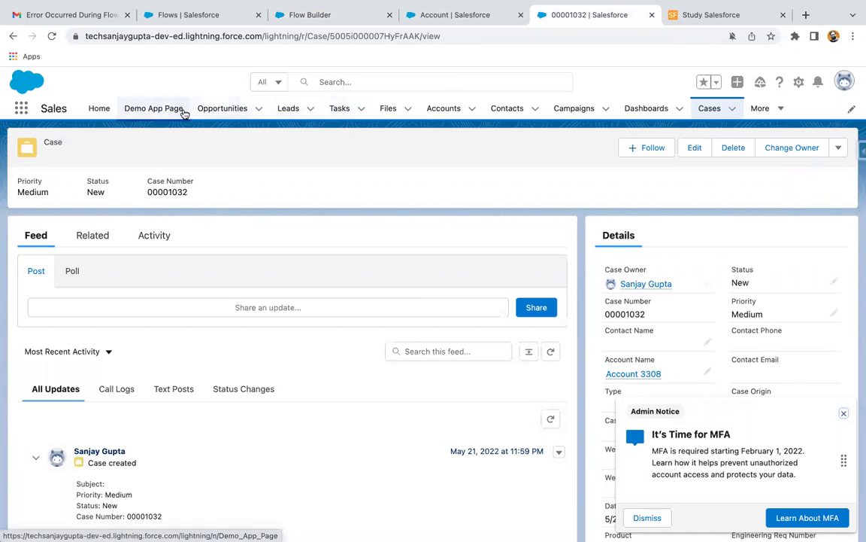
{"action": "left_click", "coordinate": [422, 107]}
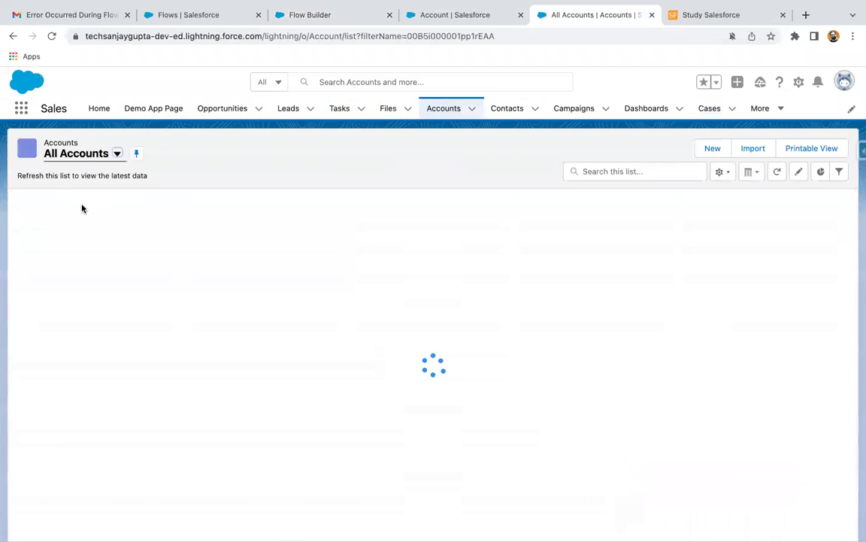
{"action": "left_click", "coordinate": [82, 223]}
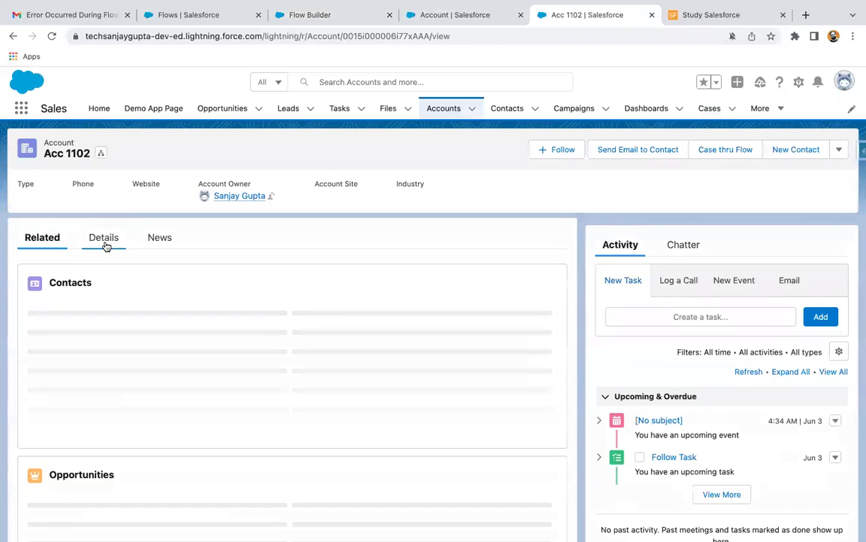
{"action": "left_click", "coordinate": [104, 242]}
{"action": "scroll", "coordinate": [142, 331], "scroll_direction": "down", "scroll_amount": 5}
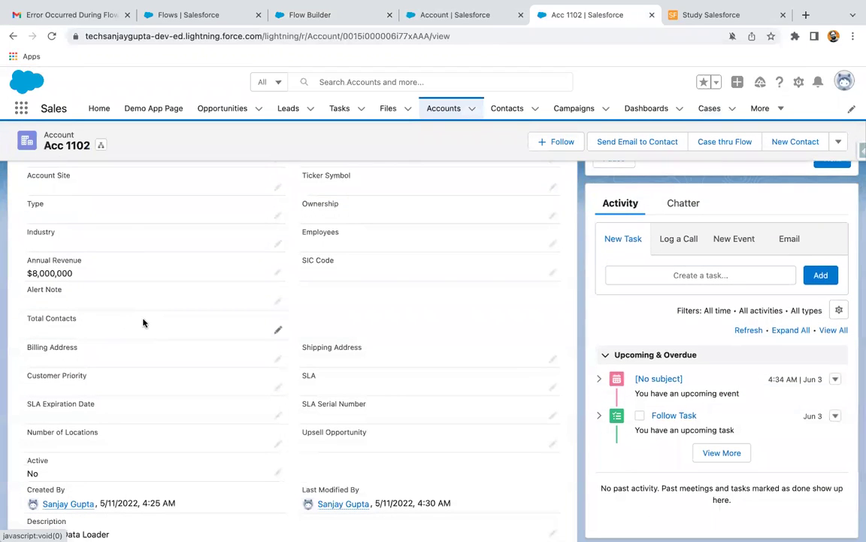
{"action": "scroll", "coordinate": [142, 323], "scroll_direction": "up", "scroll_amount": 1}
{"action": "scroll", "coordinate": [143, 322], "scroll_direction": "up", "scroll_amount": 5}
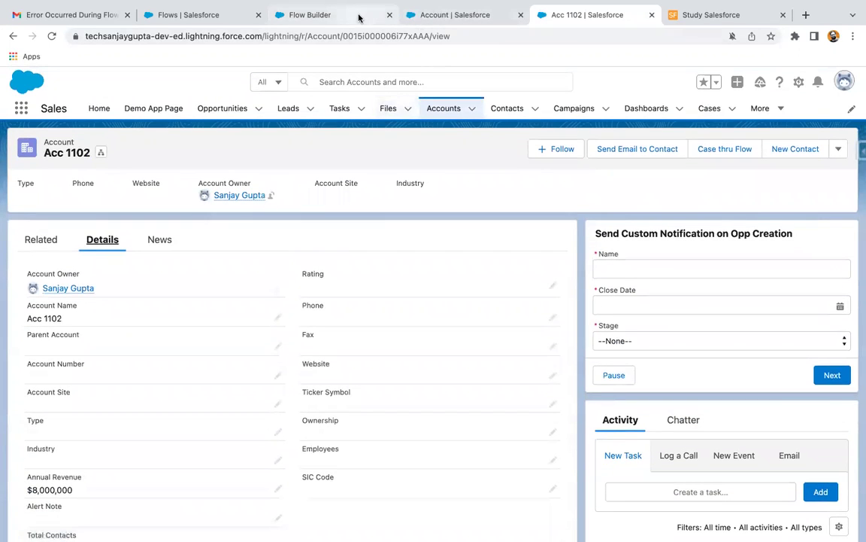
Return to the flow's start configuration and choose Contact as the object whose records trigger the flow.
{"action": "left_click", "coordinate": [309, 15]}
{"action": "left_click", "coordinate": [149, 201]}
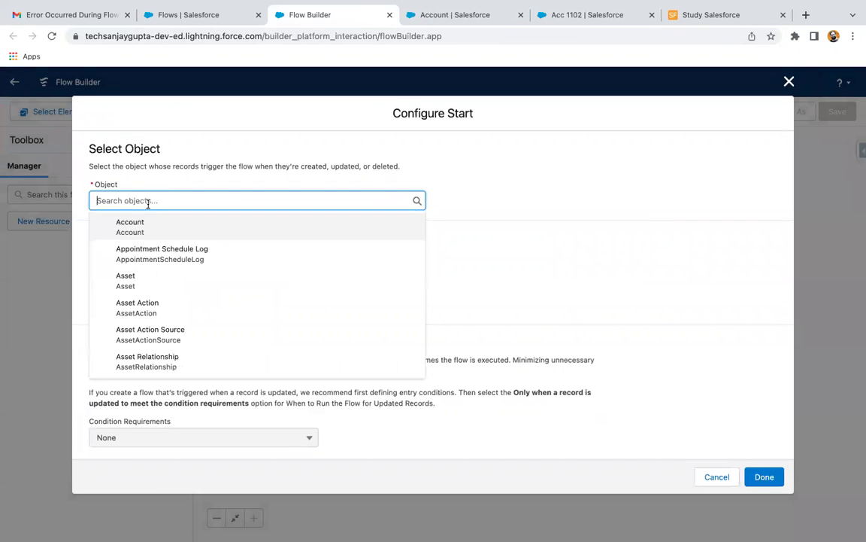
{"action": "type", "text": "contact"}
{"action": "left_click", "coordinate": [151, 225]}
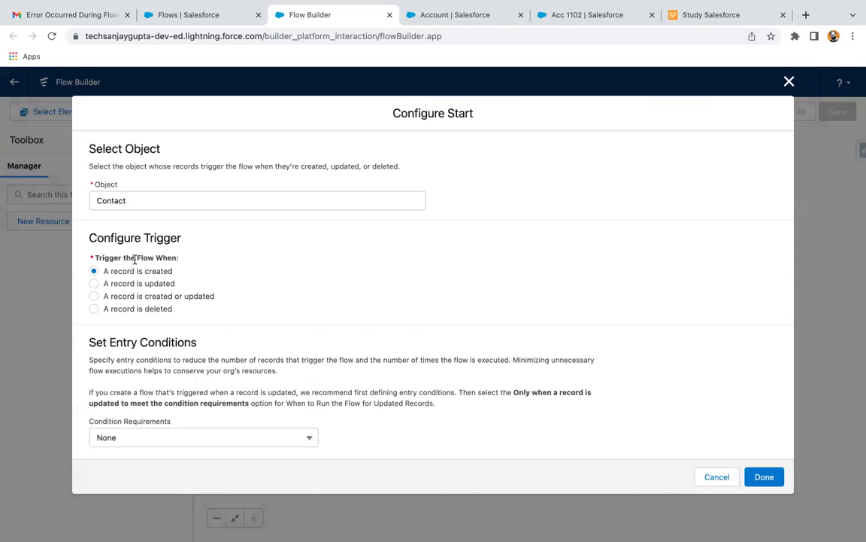
Set the flow's entry condition requirements to All Conditions Are Met (AND).
{"action": "scroll", "coordinate": [171, 260], "scroll_direction": "up", "scroll_amount": 4}
{"action": "scroll", "coordinate": [171, 260], "scroll_direction": "down", "scroll_amount": 5}
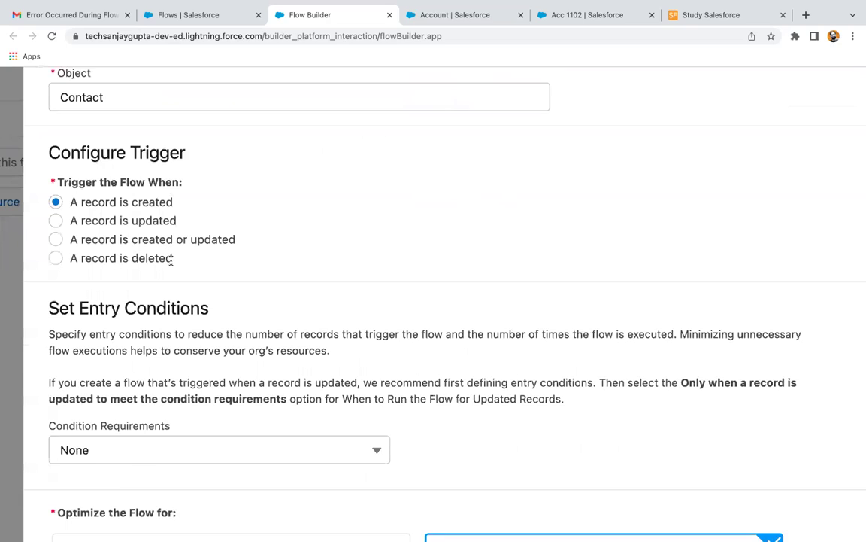
{"action": "left_click", "coordinate": [131, 336]}
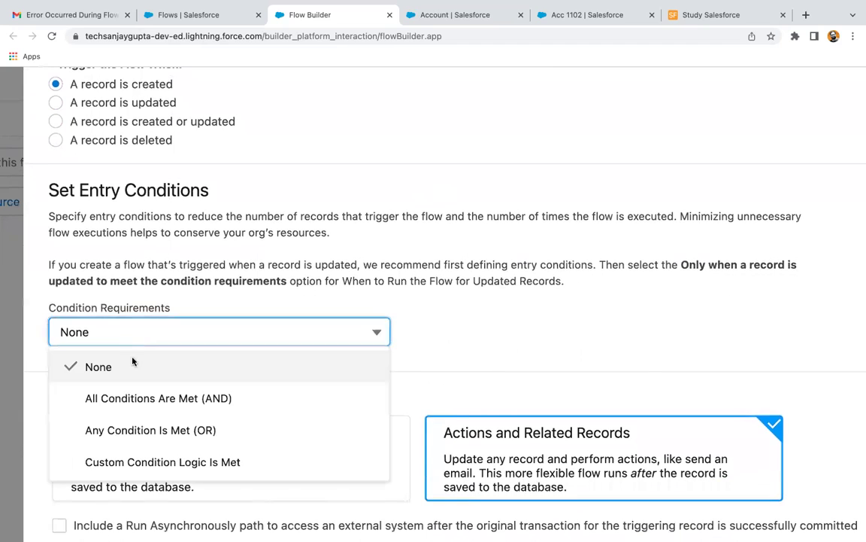
{"action": "left_click", "coordinate": [139, 395]}
{"action": "scroll", "coordinate": [443, 310], "scroll_direction": "down", "scroll_amount": 2}
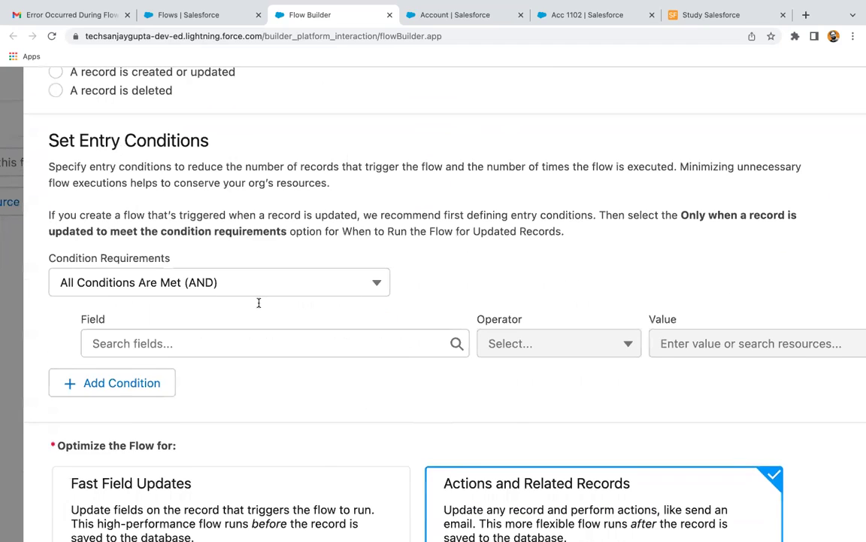
{"action": "scroll", "coordinate": [258, 303], "scroll_direction": "down", "scroll_amount": 2}
Define the entry condition with field AccountId, operator Is Null and the value $GlobalConstant.False.
{"action": "left_click", "coordinate": [201, 304]}
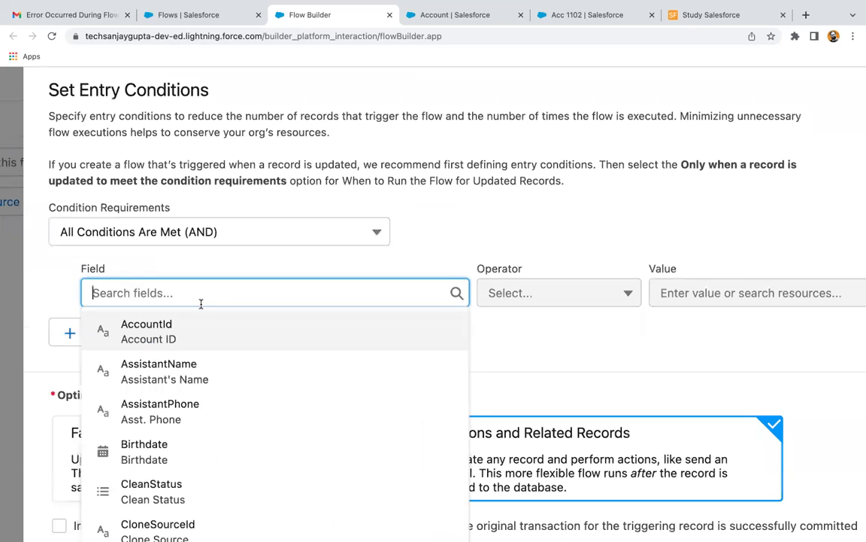
{"action": "type", "text": "account"}
{"action": "key", "text": "BackSpace"}
{"action": "key", "text": "BackSpace"}
{"action": "key", "text": "BackSpace"}
{"action": "key", "text": "BackSpace"}
{"action": "type", "text": "count"}
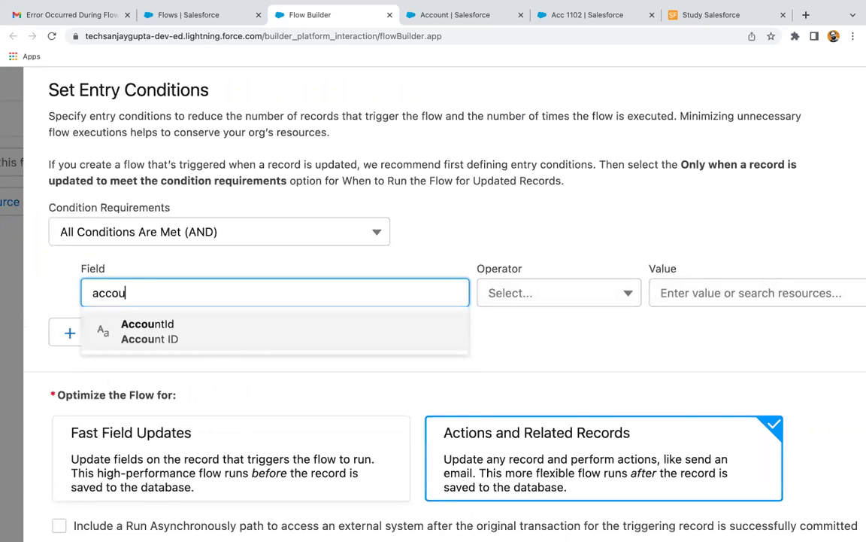
{"action": "left_click", "coordinate": [187, 332]}
{"action": "left_click", "coordinate": [492, 295]}
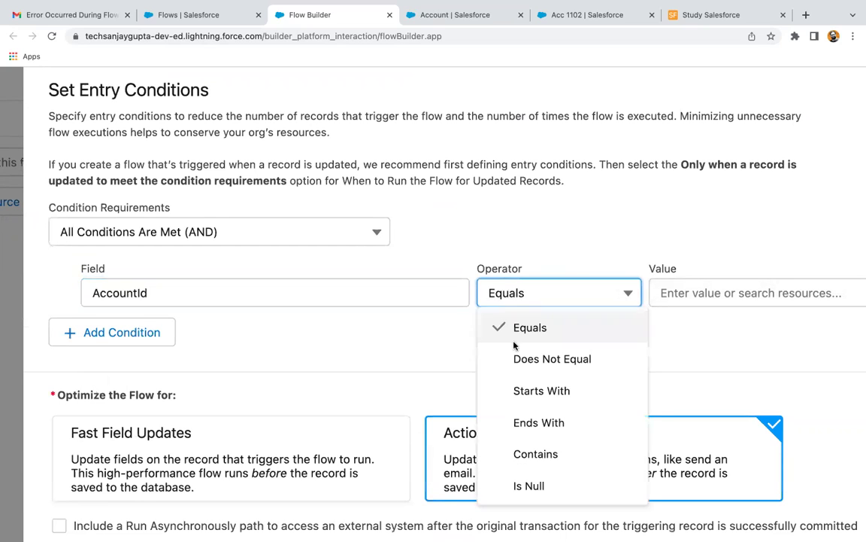
{"action": "left_click", "coordinate": [531, 486]}
{"action": "left_click", "coordinate": [713, 302]}
{"action": "type", "text": "false"}
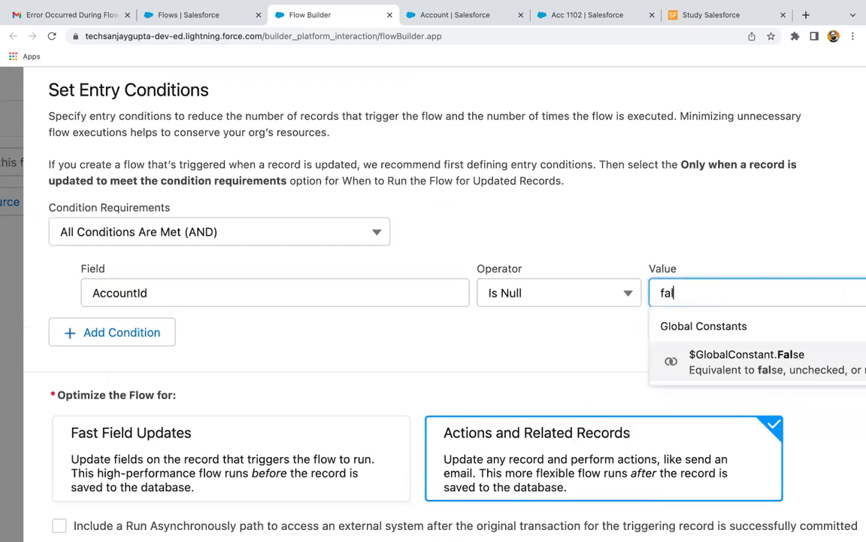
{"action": "left_click", "coordinate": [729, 359]}
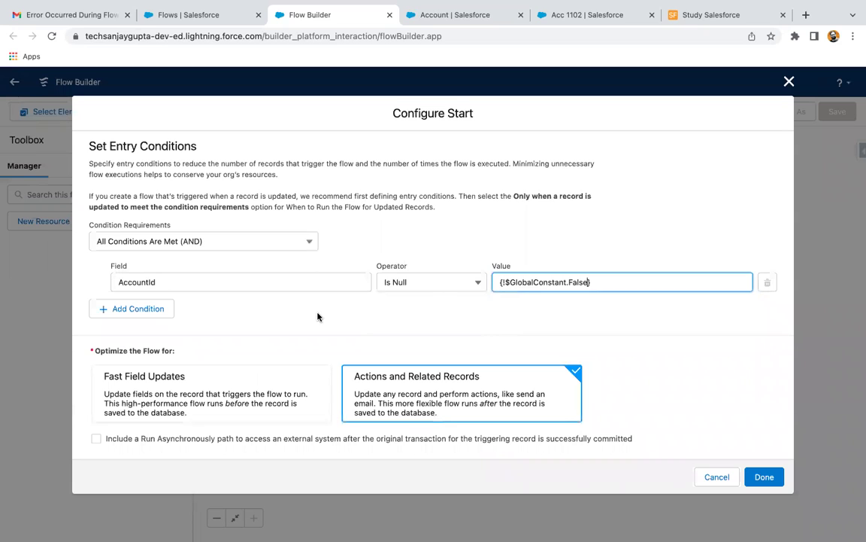
Review the trigger settings, optimize the flow for Actions and Related Records, and finish the start configuration.
{"action": "scroll", "coordinate": [318, 317], "scroll_direction": "up", "scroll_amount": 5}
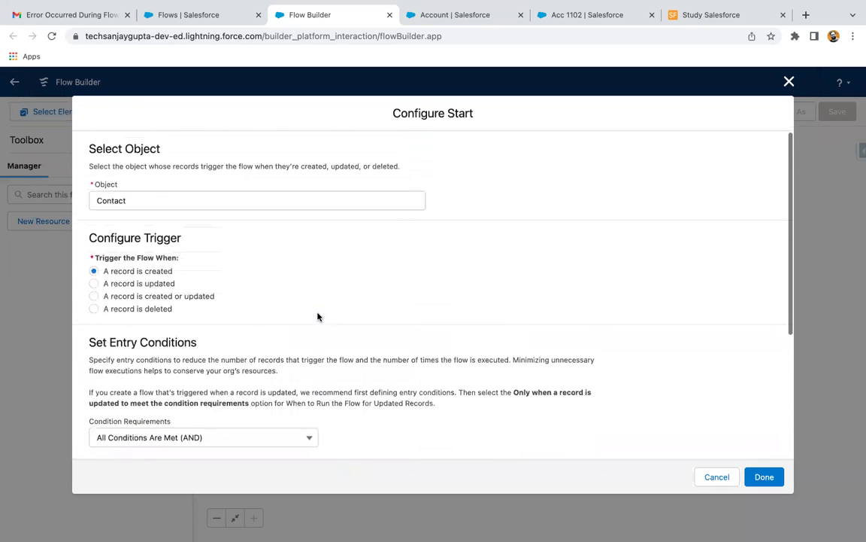
{"action": "scroll", "coordinate": [317, 317], "scroll_direction": "down", "scroll_amount": 5}
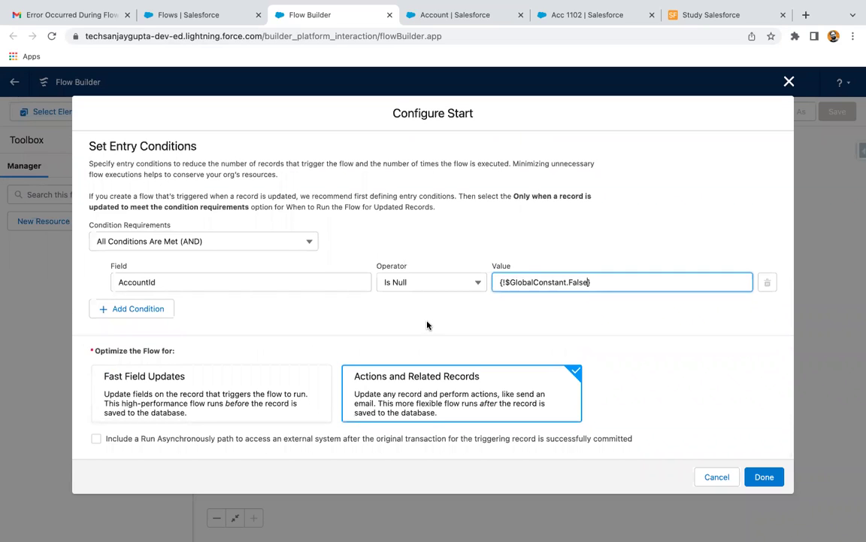
{"action": "scroll", "coordinate": [427, 325], "scroll_direction": "up", "scroll_amount": 5}
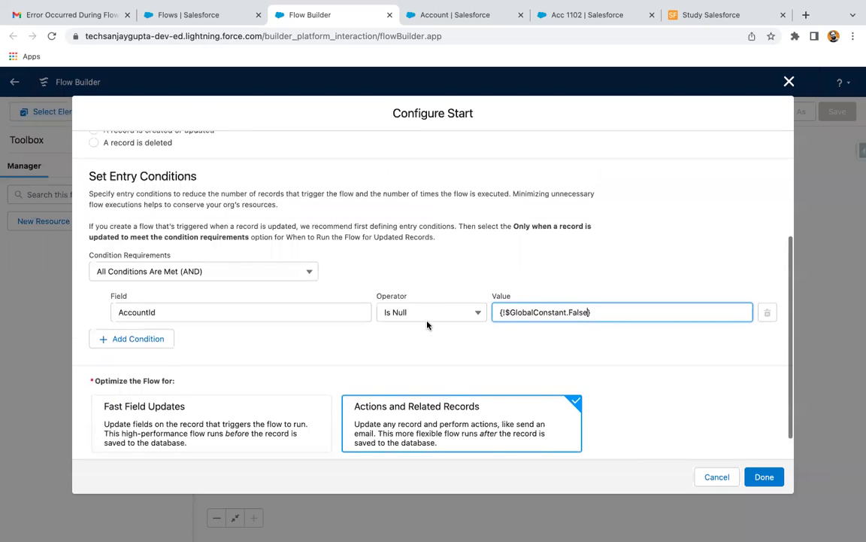
{"action": "scroll", "coordinate": [428, 324], "scroll_direction": "down", "scroll_amount": 5}
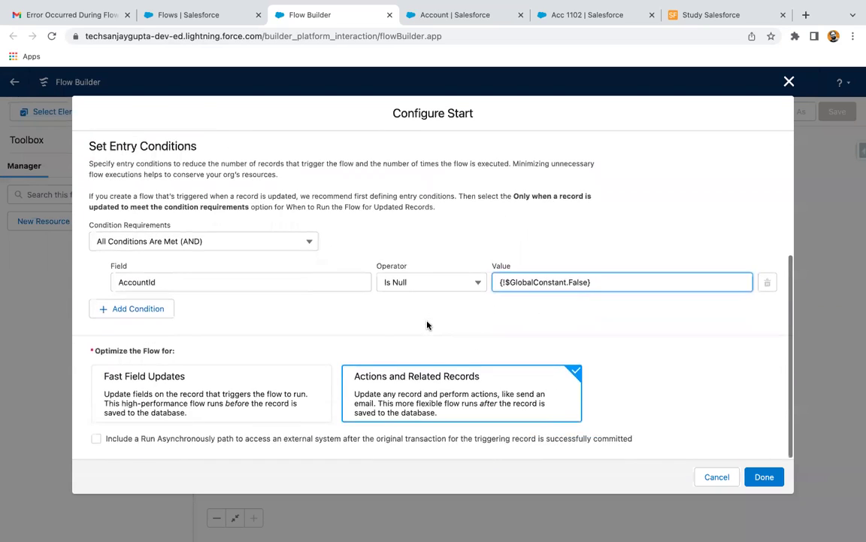
{"action": "left_click", "coordinate": [437, 399]}
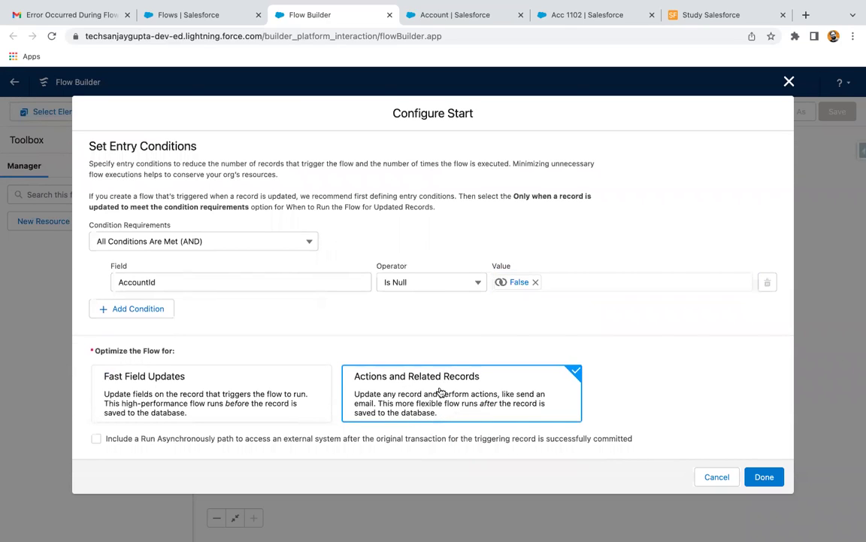
{"action": "left_click", "coordinate": [763, 476]}
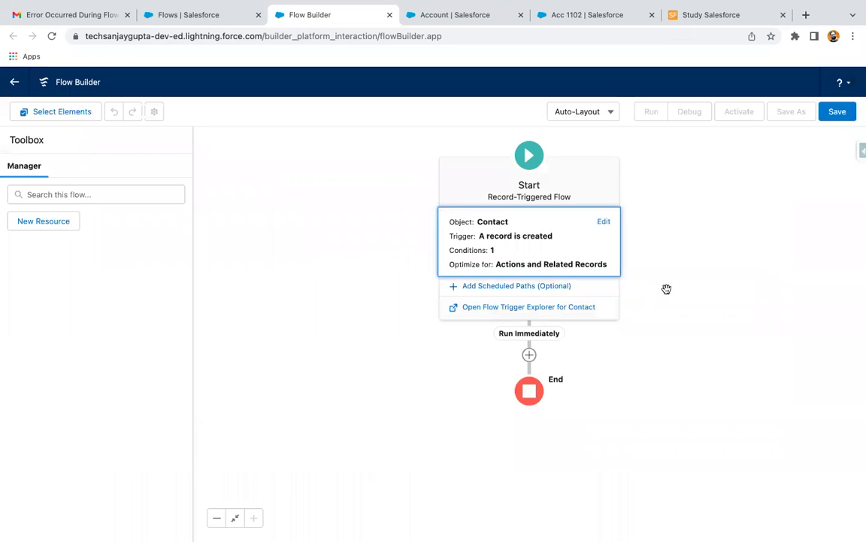
Open the list of elements that can be added to the Run Immediately path and go to its Data elements.
{"action": "left_click_drag", "start_coordinate": [668, 288], "coordinate": [590, 267]}
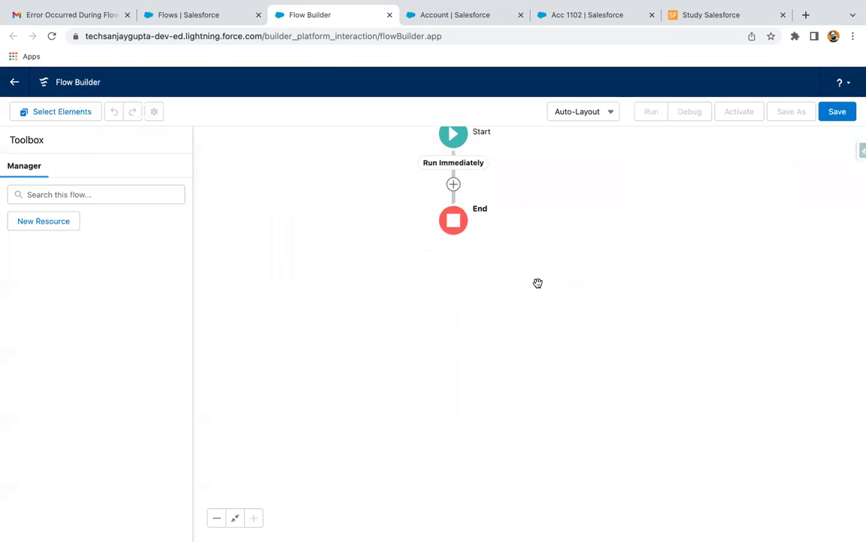
{"action": "left_click", "coordinate": [453, 185]}
{"action": "scroll", "coordinate": [442, 331], "scroll_direction": "down", "scroll_amount": 5}
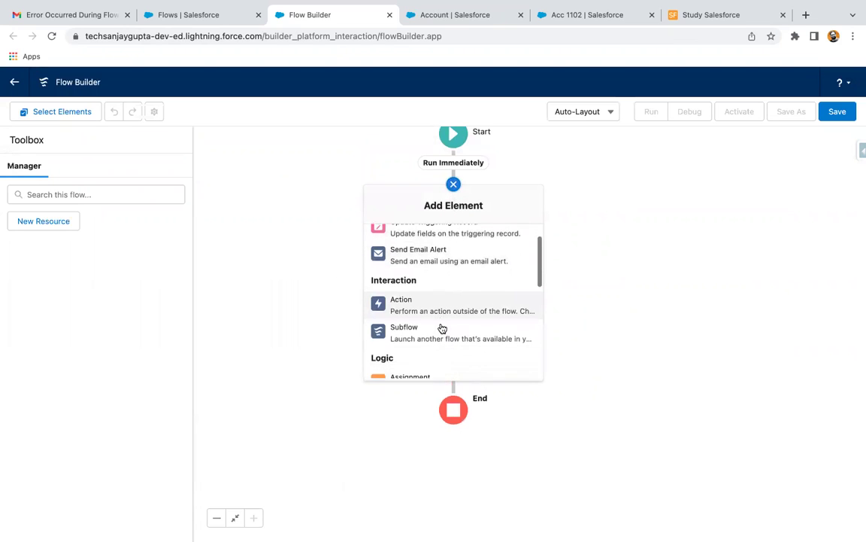
{"action": "scroll", "coordinate": [442, 328], "scroll_direction": "down", "scroll_amount": 3}
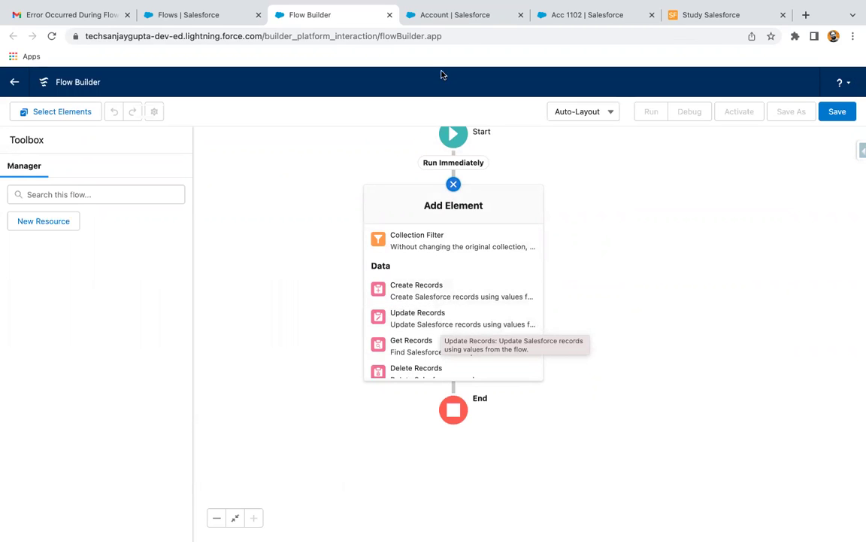
Open the Burlington Textiles Corp of America account from the accounts list and examine its related contacts.
{"action": "left_click", "coordinate": [564, 14]}
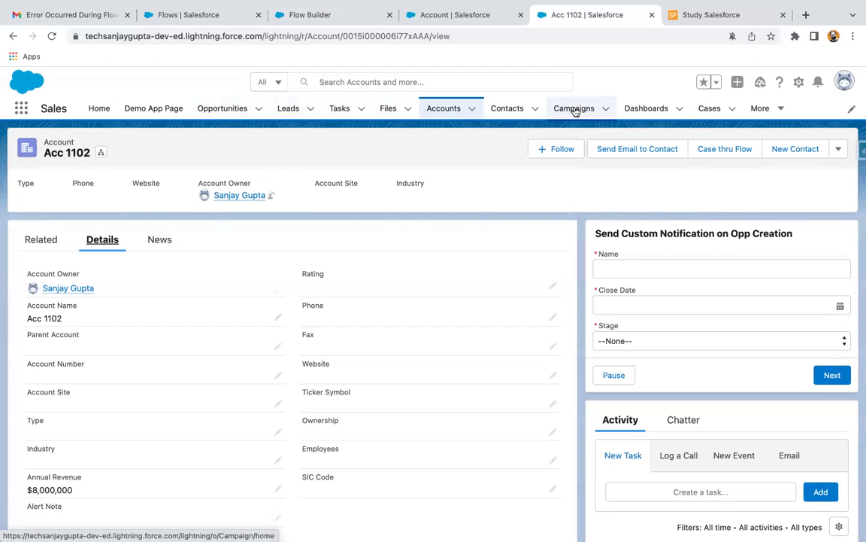
{"action": "left_click", "coordinate": [443, 107]}
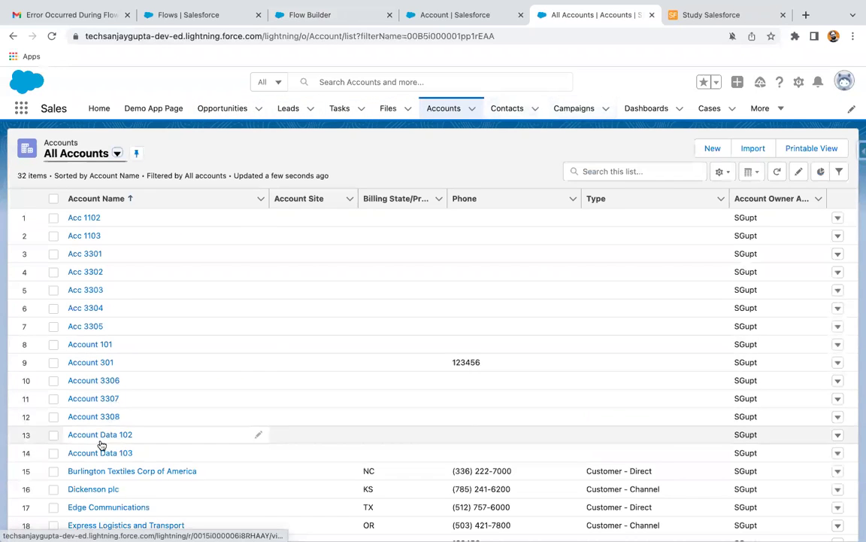
{"action": "left_click", "coordinate": [99, 471]}
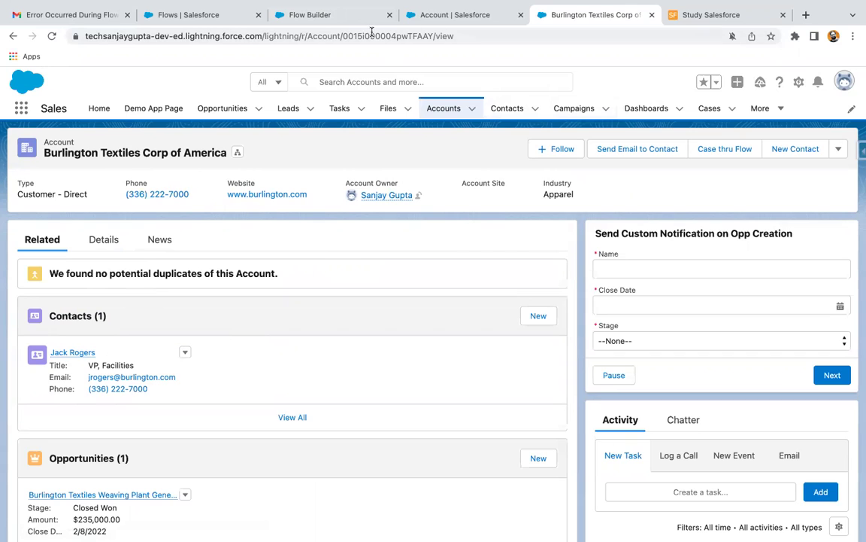
{"action": "left_click", "coordinate": [426, 18]}
Add a Get Records element to the flow's Run Immediately path and label it Get Contacts.
{"action": "left_click", "coordinate": [360, 15]}
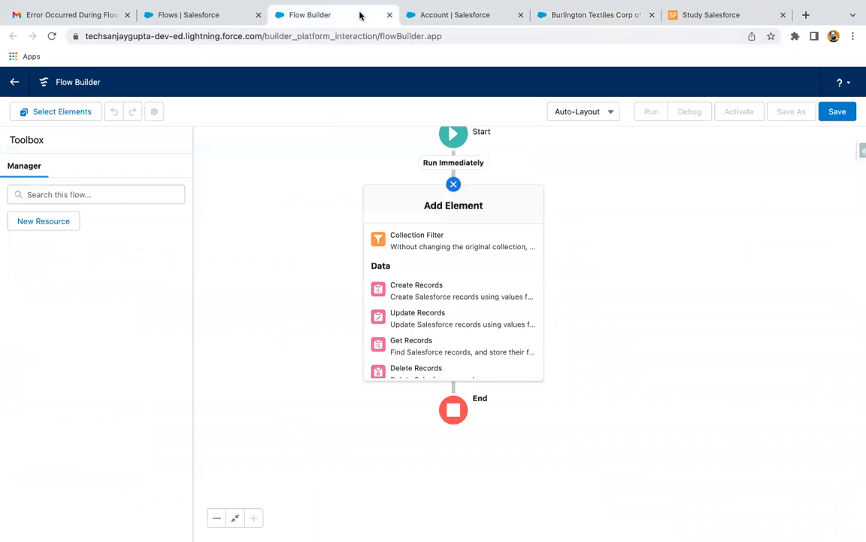
{"action": "left_click", "coordinate": [425, 349]}
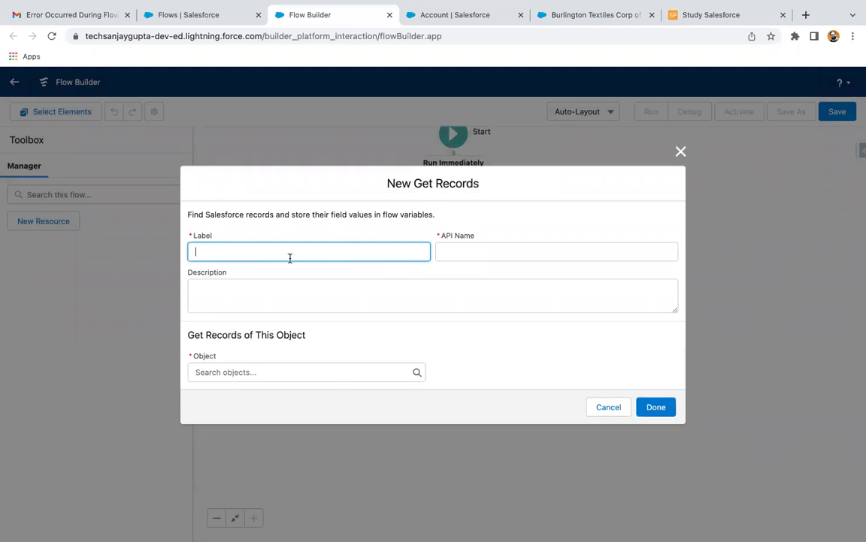
{"action": "type", "text": "Get Re"}
{"action": "type", "text": "ontacts"}
{"action": "left_click", "coordinate": [310, 273]}
Choose Contact as the object whose records the Get Contacts element retrieves.
{"action": "left_click", "coordinate": [228, 373]}
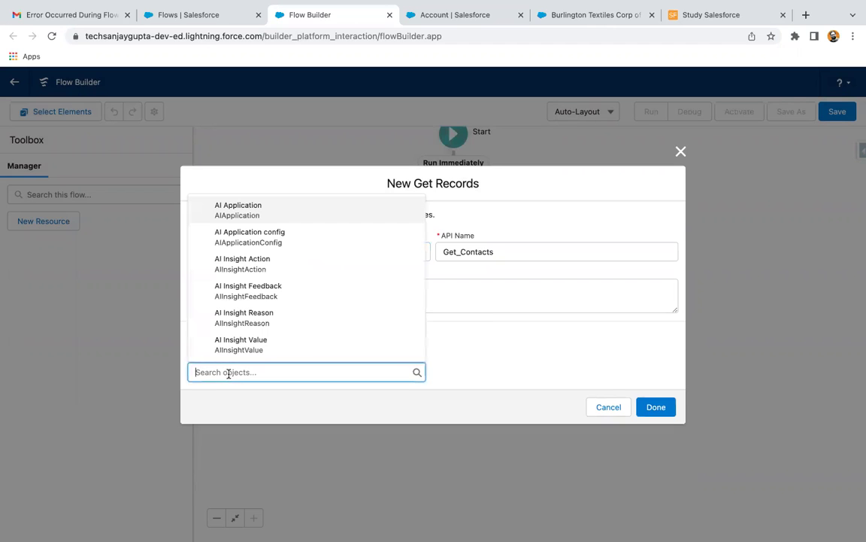
{"action": "type", "text": "contact"}
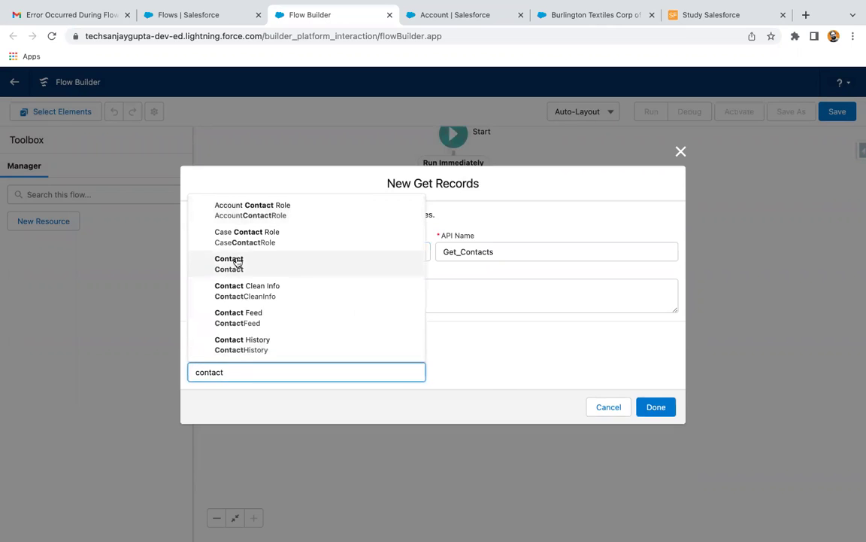
{"action": "left_click", "coordinate": [235, 259]}
{"action": "scroll", "coordinate": [380, 339], "scroll_direction": "down", "scroll_amount": 2}
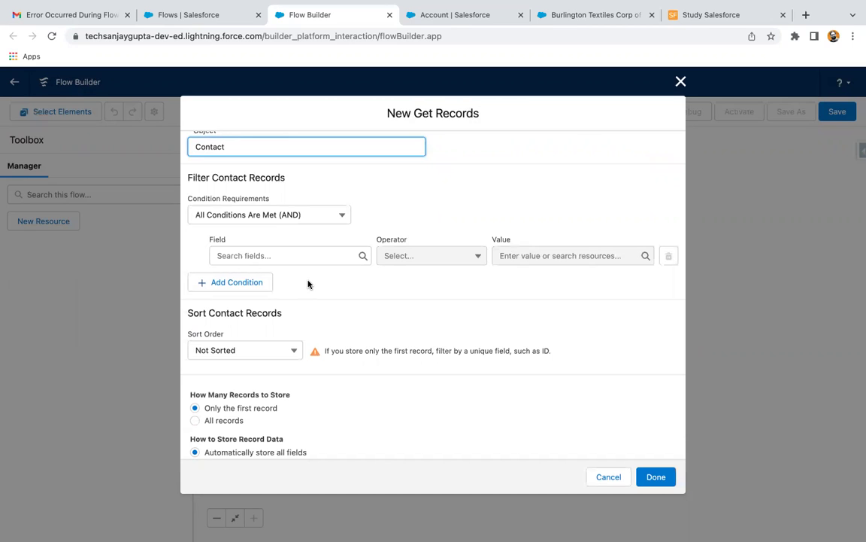
Choose AccountId as the field for the Get Contacts element's filter condition.
{"action": "left_click", "coordinate": [287, 256]}
{"action": "type", "text": "cou"}
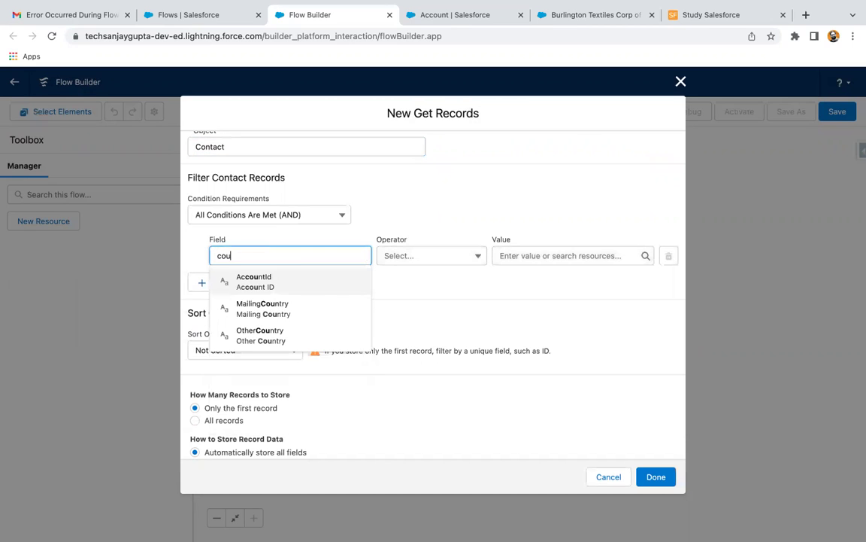
{"action": "key", "text": "BackSpace"}
{"action": "key", "text": "BackSpace"}
{"action": "key", "text": "BackSpace"}
{"action": "type", "text": "acou"}
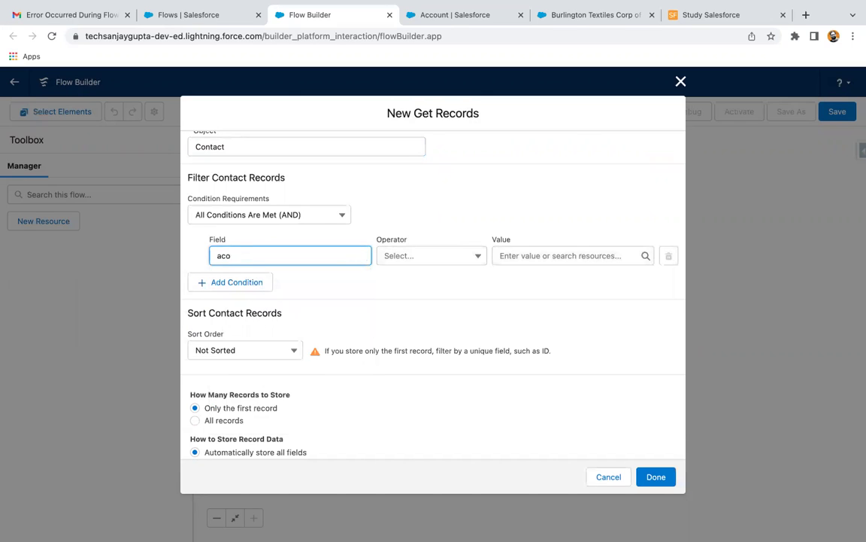
{"action": "key", "text": "BackSpace"}
{"action": "key", "text": "BackSpace"}
{"action": "type", "text": "ccount"}
{"action": "left_click", "coordinate": [295, 304]}
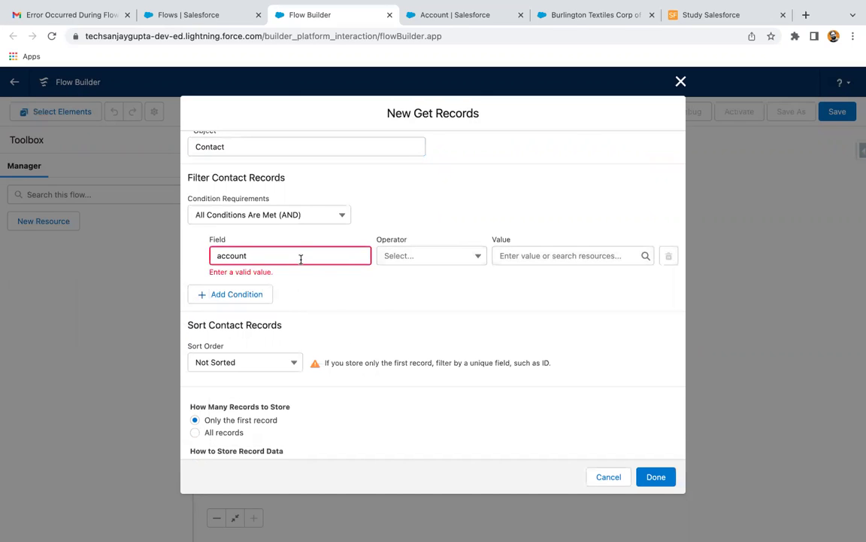
{"action": "left_click", "coordinate": [301, 259]}
{"action": "left_click", "coordinate": [300, 276]}
Complete the AccountId filter condition so it equals the triggering record's account, $Record > Account ID.
{"action": "left_click", "coordinate": [515, 250]}
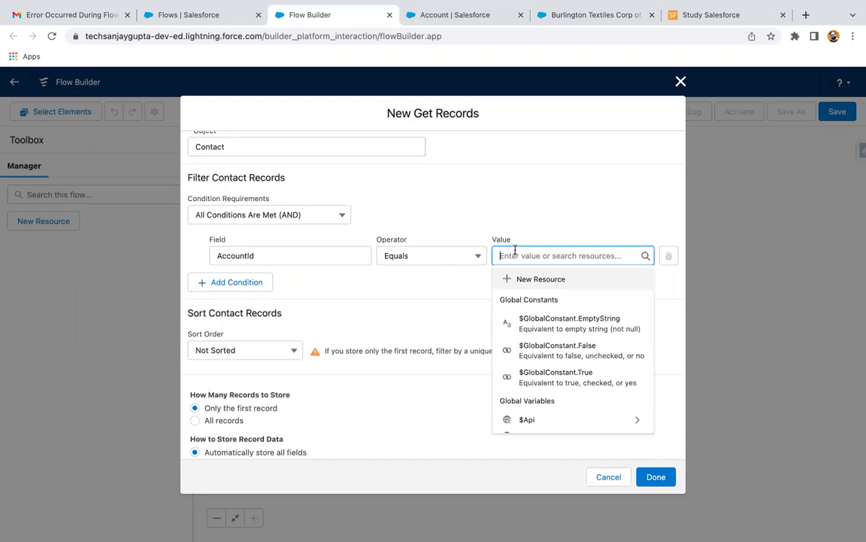
{"action": "type", "text": "reco"}
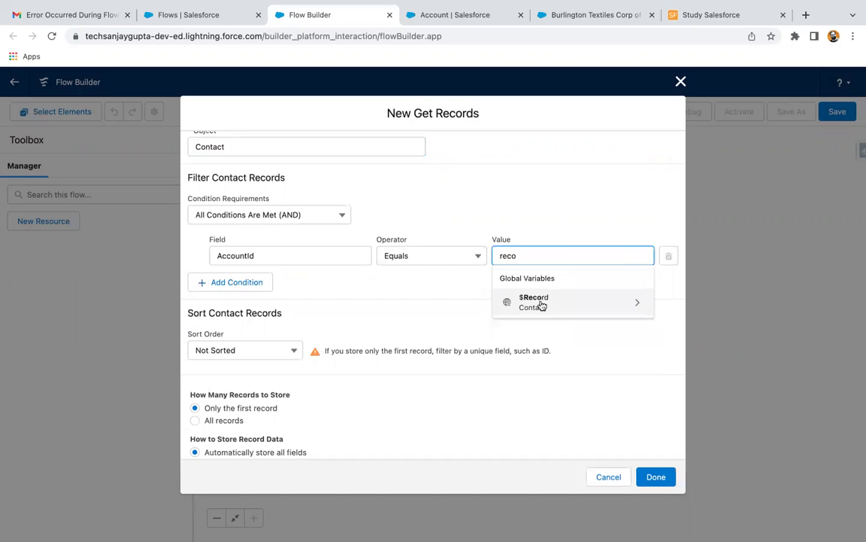
{"action": "left_click", "coordinate": [539, 305]}
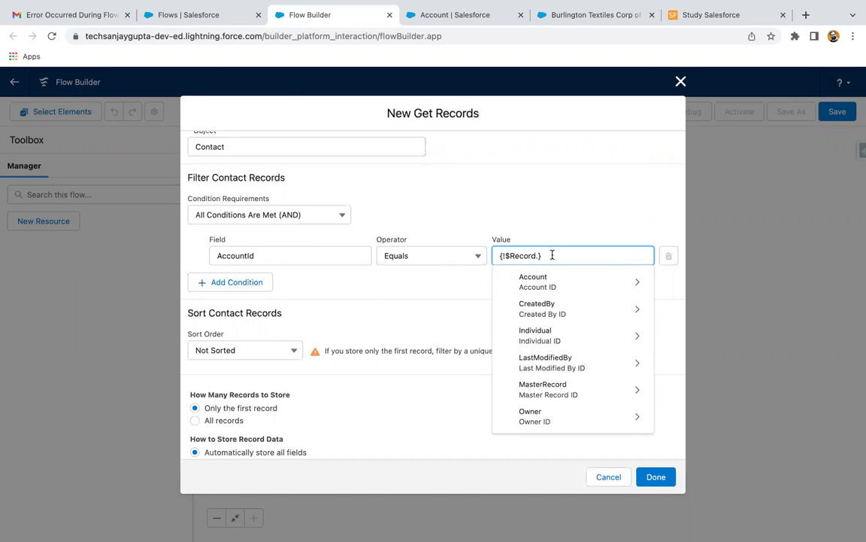
{"action": "type", "text": "acc"}
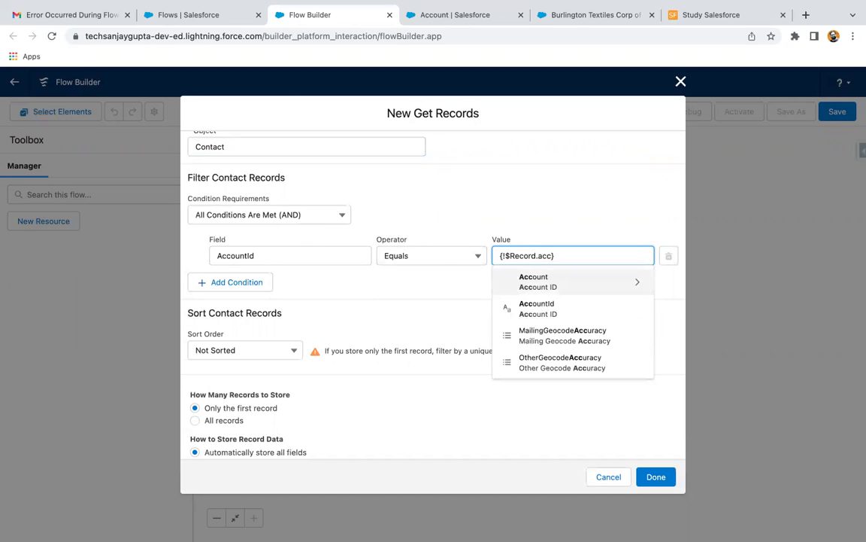
{"action": "left_click", "coordinate": [546, 306]}
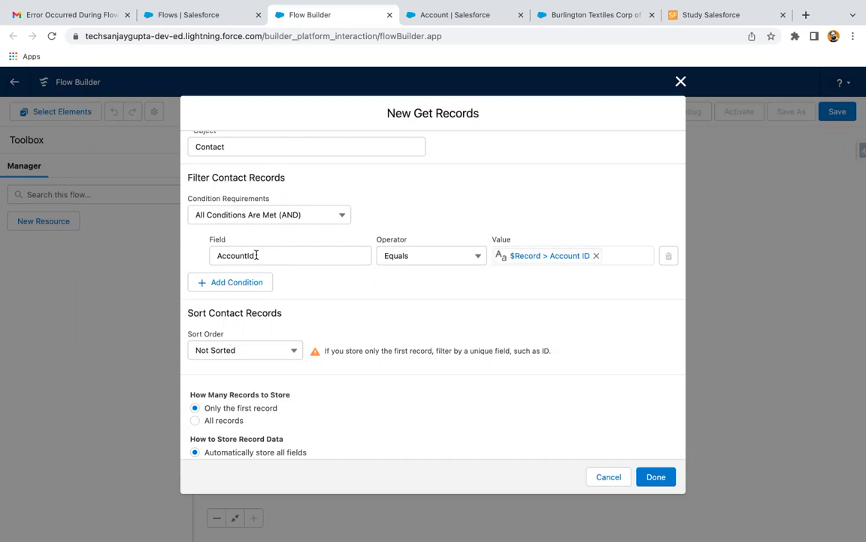
Set Get Contacts to store all records and finish adding the element.
{"action": "scroll", "coordinate": [331, 311], "scroll_direction": "down", "scroll_amount": 1}
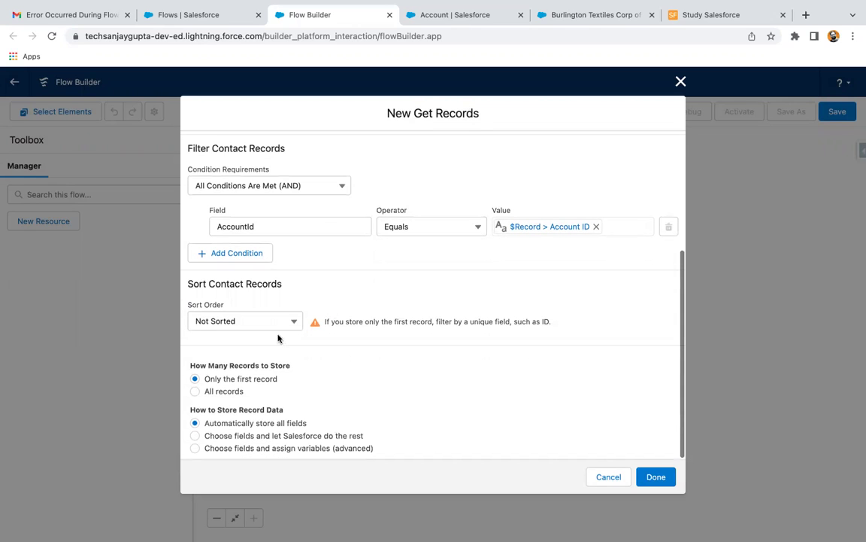
{"action": "left_click", "coordinate": [194, 391]}
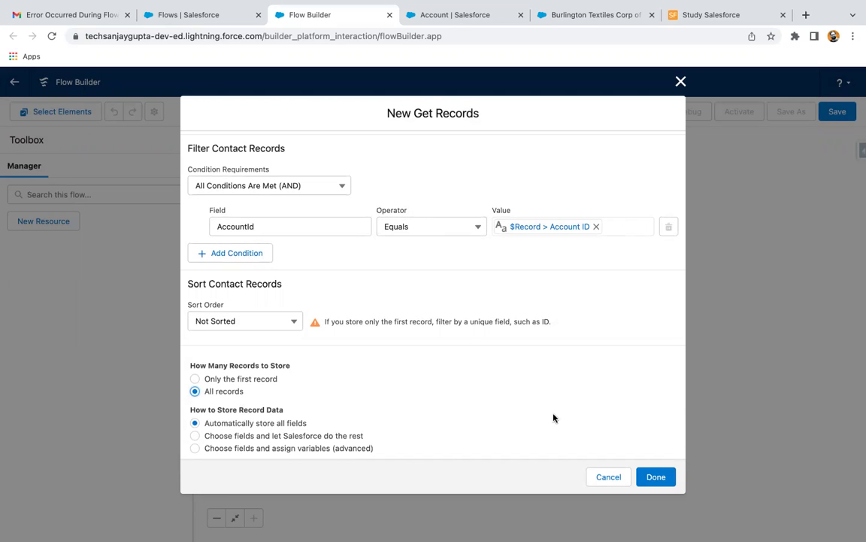
{"action": "left_click", "coordinate": [651, 477]}
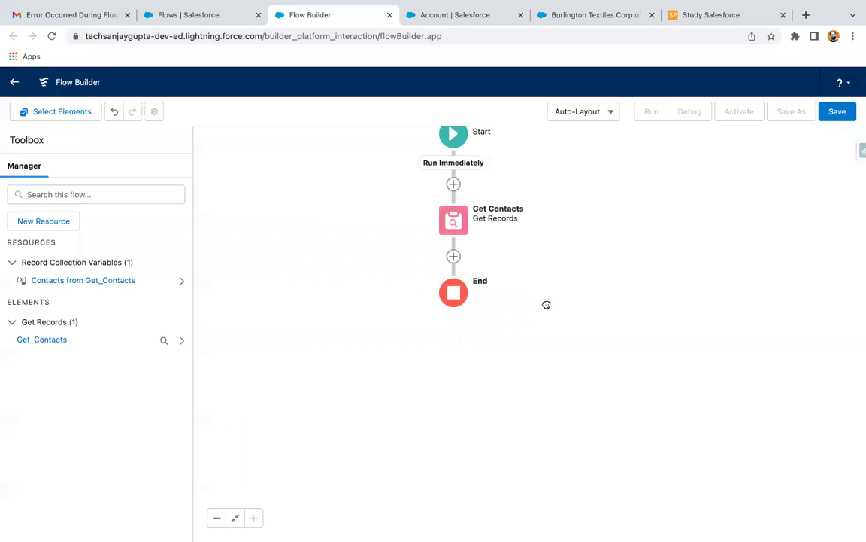
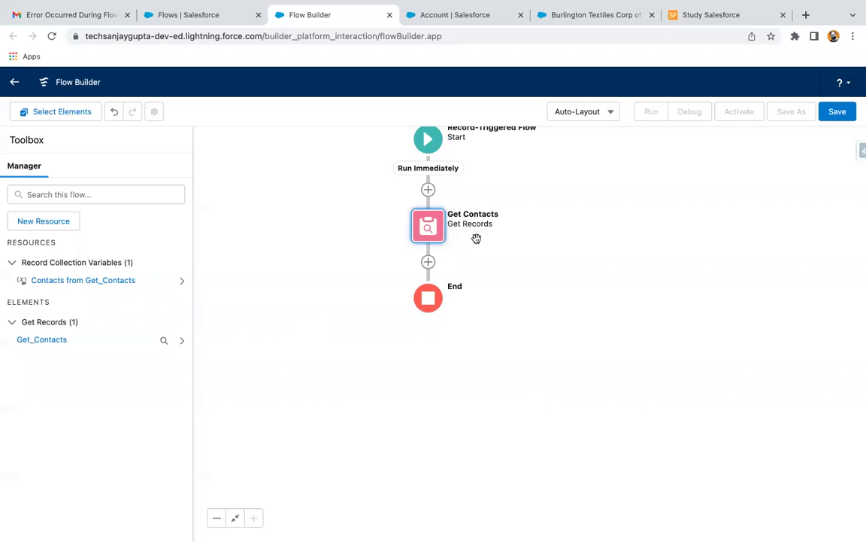
Start a new variable resource with the API name contactCount and the Number data type.
{"action": "left_click", "coordinate": [64, 221]}
{"action": "left_click", "coordinate": [213, 255]}
{"action": "left_click", "coordinate": [217, 276]}
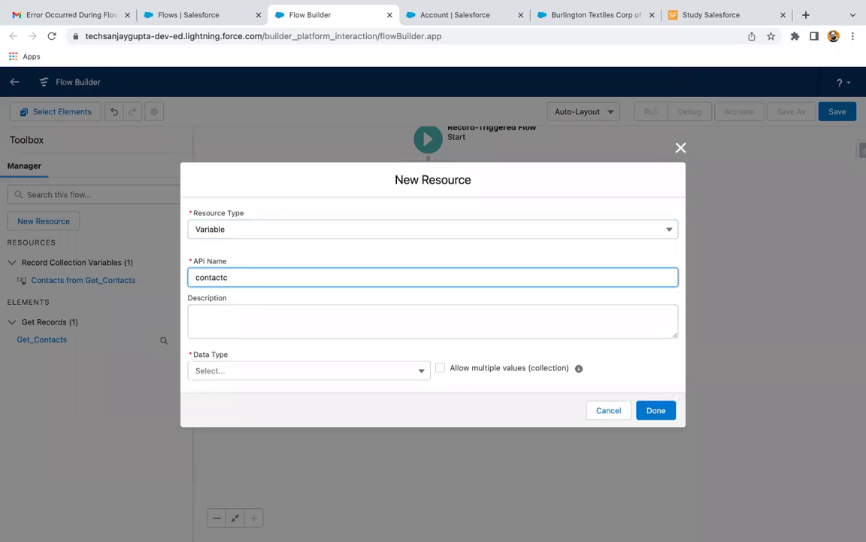
{"action": "left_click", "coordinate": [221, 368]}
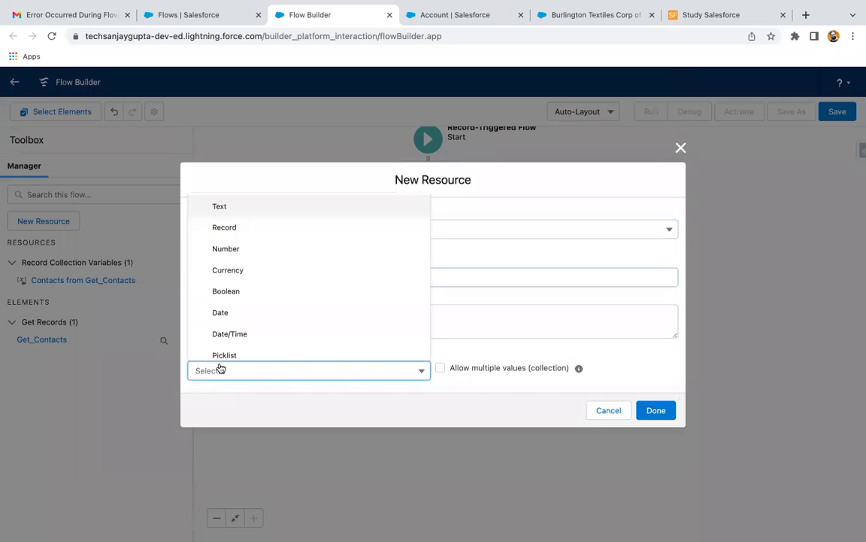
{"action": "left_click", "coordinate": [234, 247]}
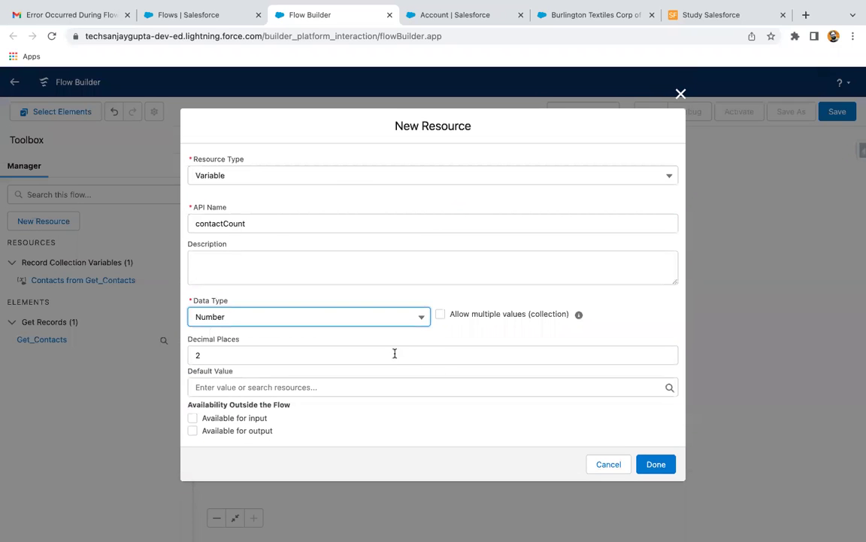
Give the contactCount variable 0 decimal places and a default value of 0, and save the resource.
{"action": "left_click", "coordinate": [233, 356]}
{"action": "key", "text": "BackSpace"}
{"action": "type", "text": "0"}
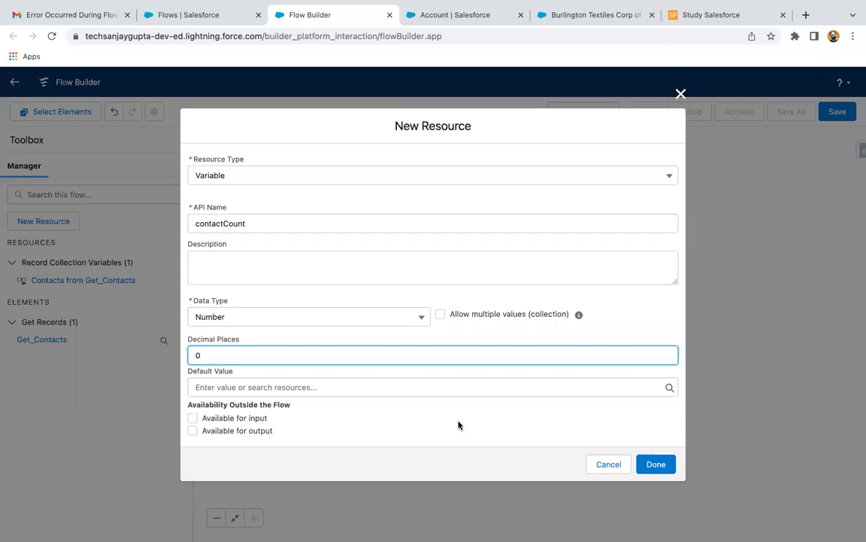
{"action": "left_click", "coordinate": [379, 410]}
{"action": "left_click", "coordinate": [370, 385]}
{"action": "type", "text": "0"}
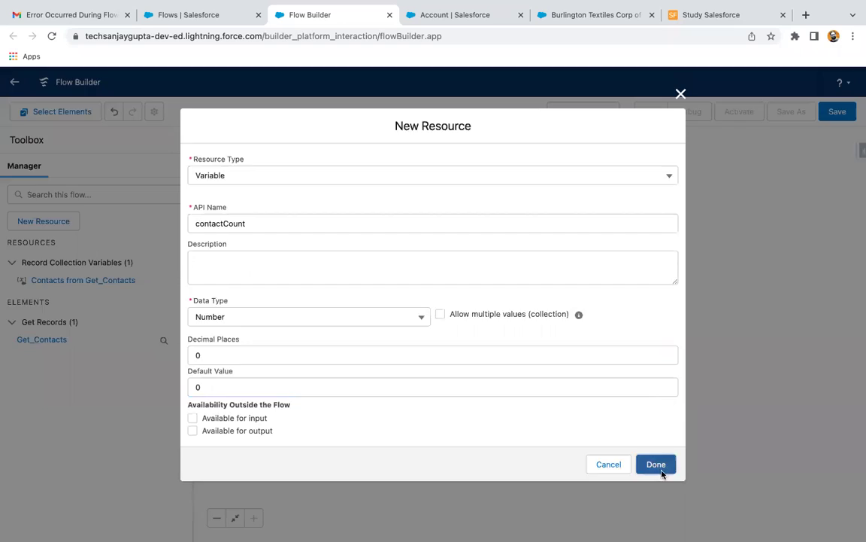
{"action": "left_click", "coordinate": [660, 464]}
Add an Assignment element after Get Contacts and label it Count Total Contacts.
{"action": "left_click", "coordinate": [428, 262]}
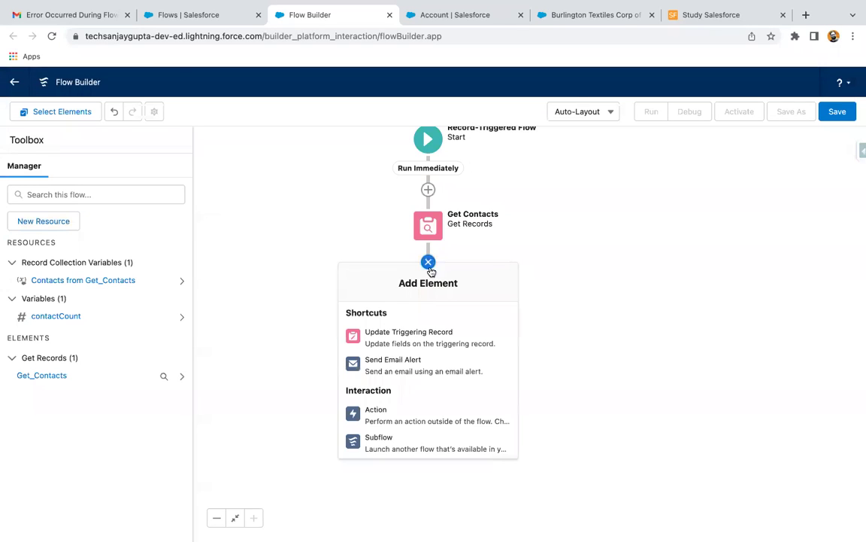
{"action": "scroll", "coordinate": [418, 359], "scroll_direction": "down", "scroll_amount": 3}
{"action": "left_click", "coordinate": [399, 360]}
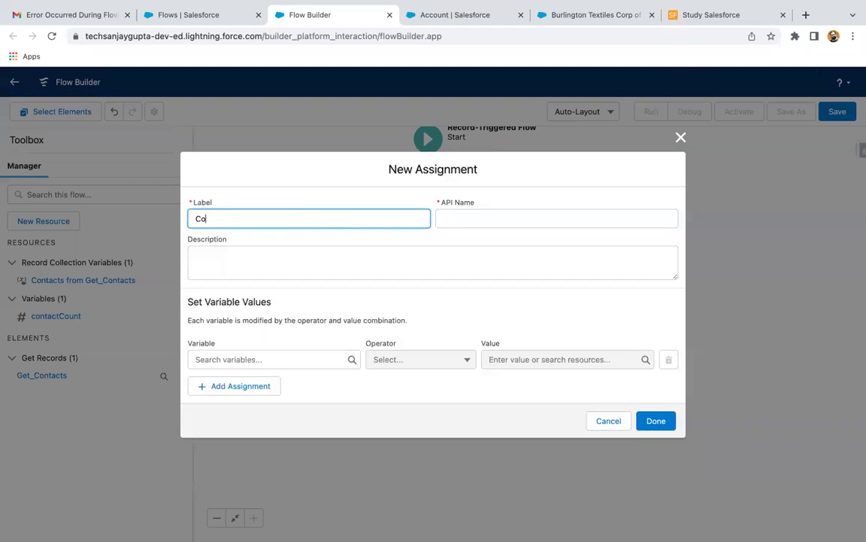
{"action": "type", "text": "Count Total Contacts"}
Assign contactCount with the Equals Count operator to Contacts from Get_Contacts and finish the assignment.
{"action": "left_click", "coordinate": [275, 358]}
{"action": "type", "text": "count"}
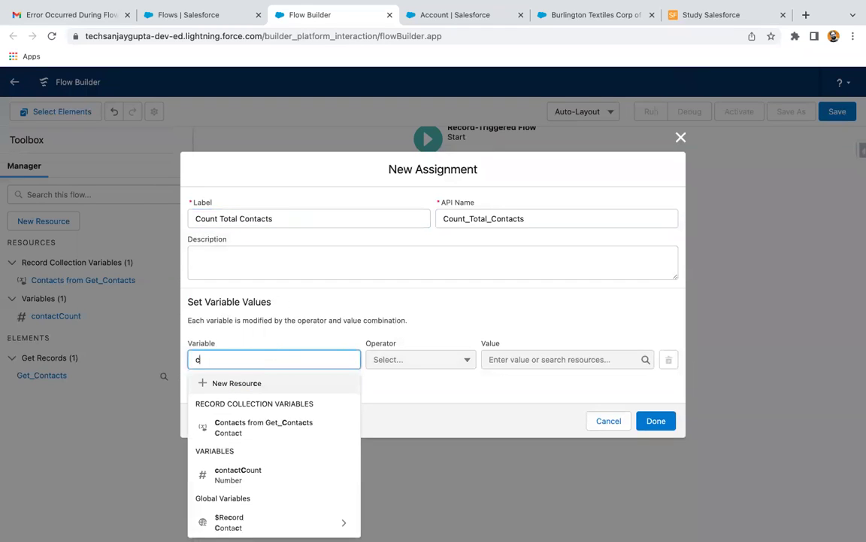
{"action": "left_click", "coordinate": [277, 408]}
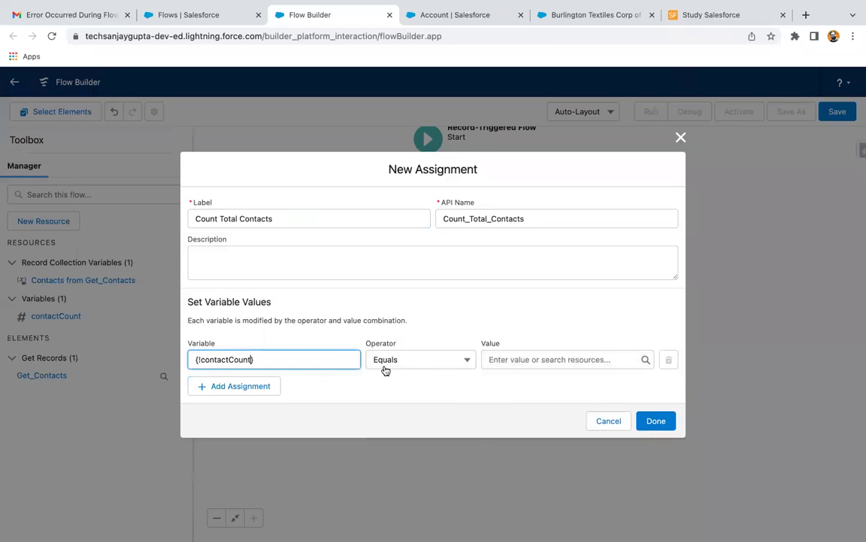
{"action": "left_click", "coordinate": [421, 363]}
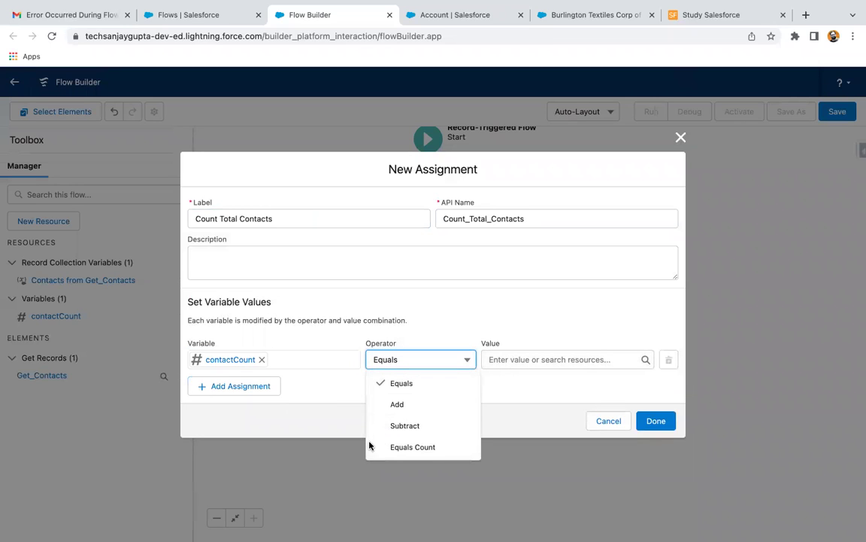
{"action": "left_click", "coordinate": [413, 448]}
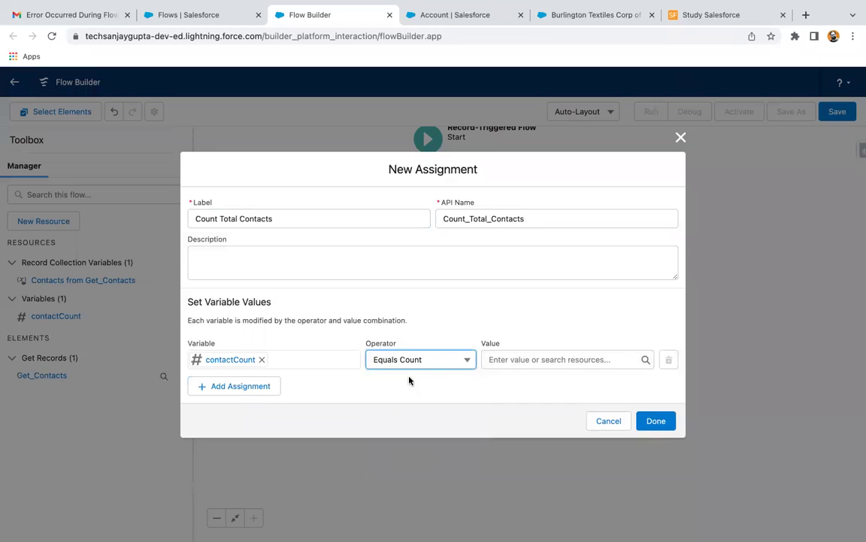
{"action": "left_click", "coordinate": [511, 360]}
{"action": "type", "text": "get"}
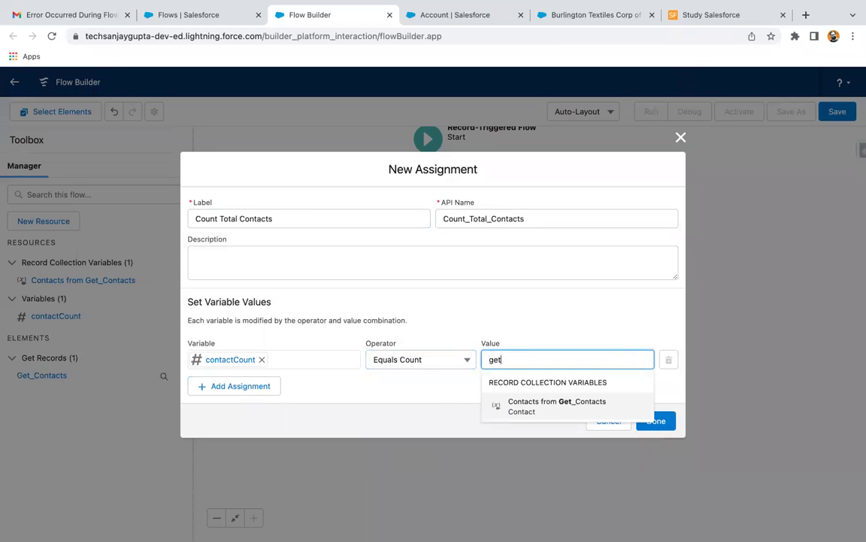
{"action": "left_click", "coordinate": [549, 410]}
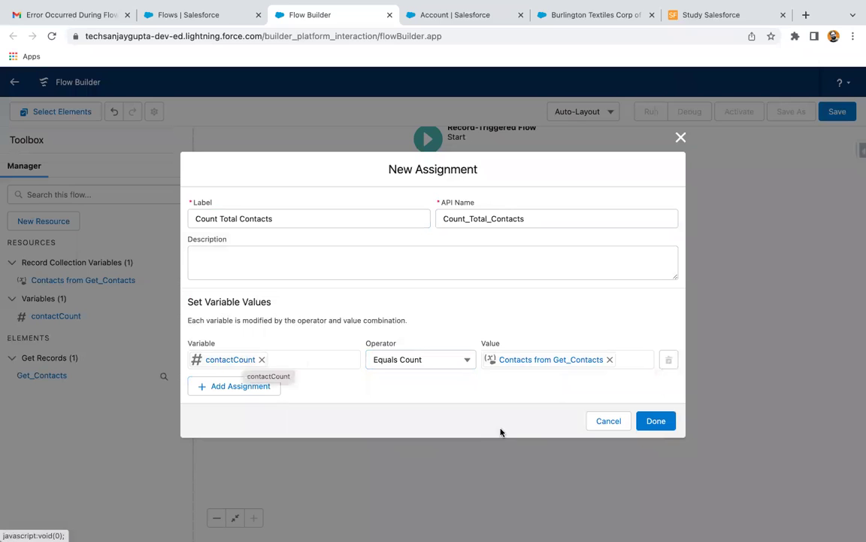
{"action": "left_click", "coordinate": [649, 420]}
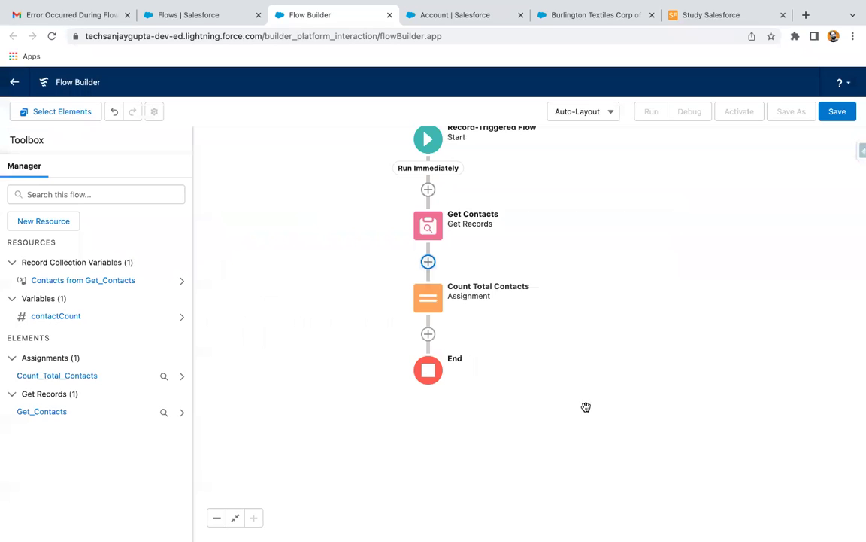
Add an Update Records element after Count Total Contacts and label it Update Account.
{"action": "left_click", "coordinate": [428, 334]}
{"action": "scroll", "coordinate": [417, 422], "scroll_direction": "down", "scroll_amount": 2}
{"action": "scroll", "coordinate": [417, 422], "scroll_direction": "down", "scroll_amount": 5}
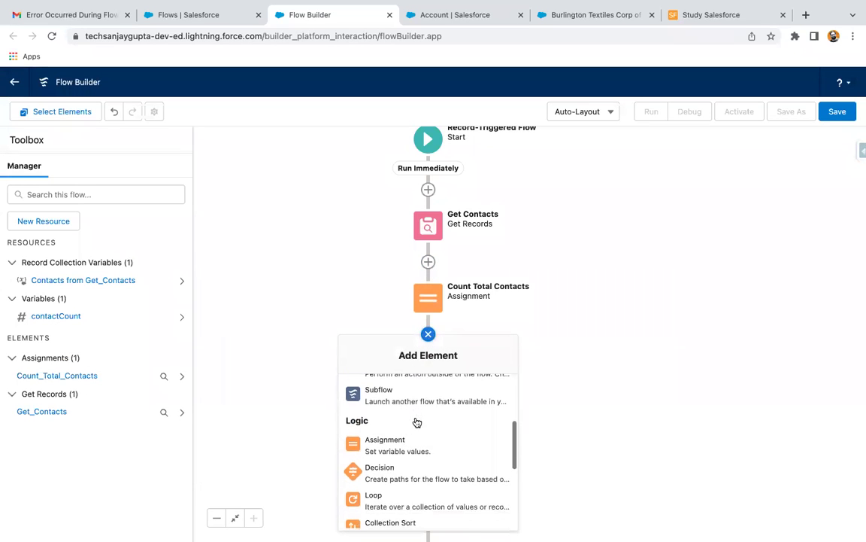
{"action": "left_click", "coordinate": [403, 457]}
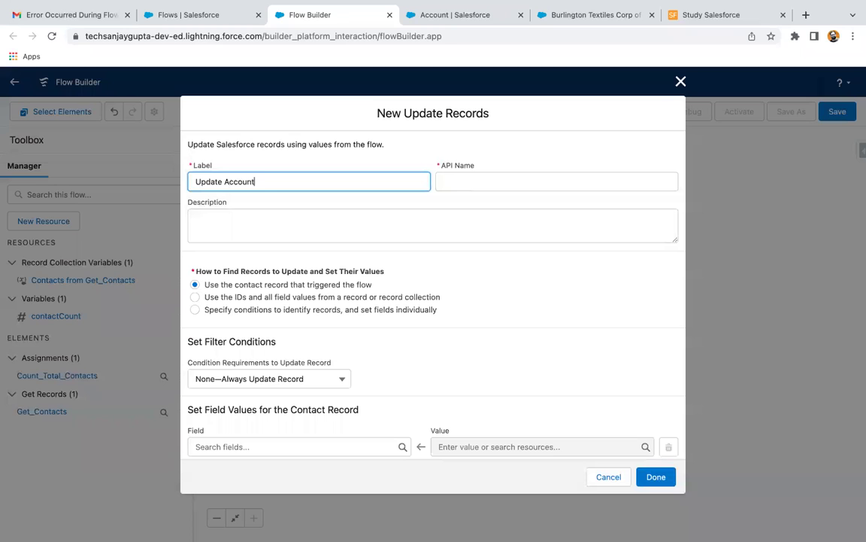
Have Update Account find records by specified conditions and set fields individually, with Account as its object.
{"action": "left_click", "coordinate": [236, 309]}
{"action": "left_click", "coordinate": [231, 410]}
{"action": "type", "text": "account"}
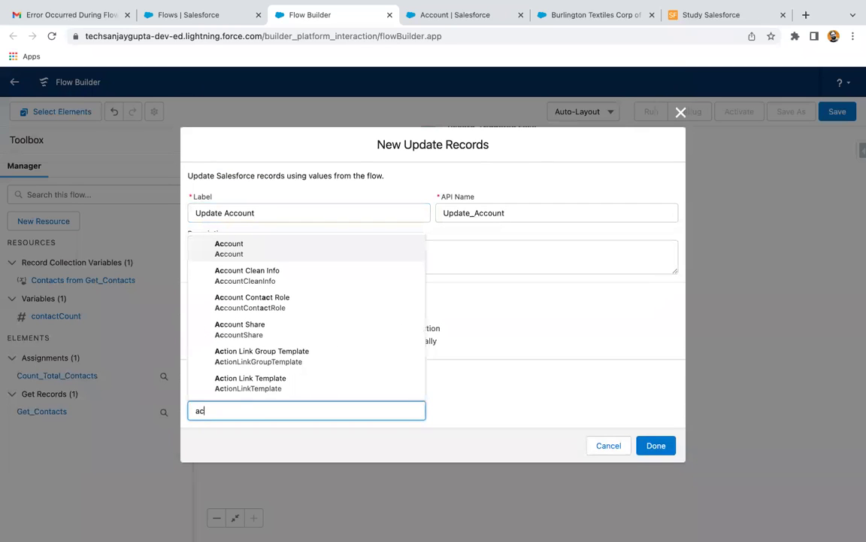
{"action": "left_click", "coordinate": [258, 245]}
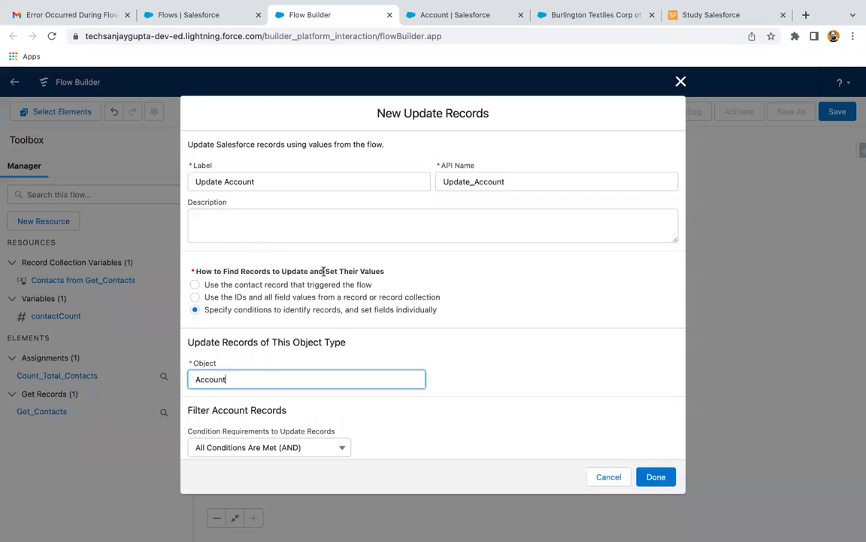
Choose Id as the field for the Update Account element's filter condition.
{"action": "scroll", "coordinate": [301, 275], "scroll_direction": "down", "scroll_amount": 3}
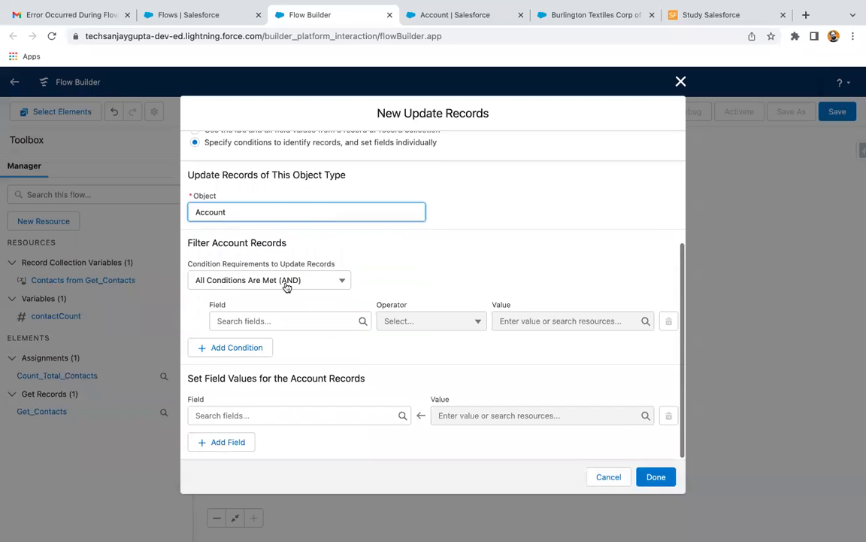
{"action": "left_click", "coordinate": [255, 320]}
{"action": "type", "text": "accou"}
{"action": "key", "text": "BackSpace"}
{"action": "key", "text": "BackSpace"}
{"action": "key", "text": "BackSpace"}
{"action": "key", "text": "BackSpace"}
{"action": "key", "text": "BackSpace"}
{"action": "type", "text": "Id"}
{"action": "left_click", "coordinate": [252, 423]}
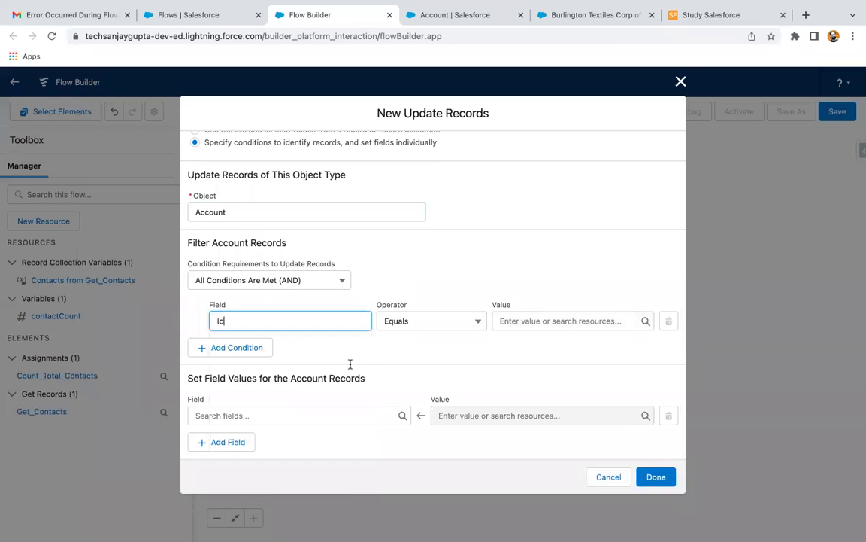
Complete the account Id filter condition so it equals $Record > Account ID.
{"action": "left_click", "coordinate": [518, 321]}
{"action": "type", "text": "reco"}
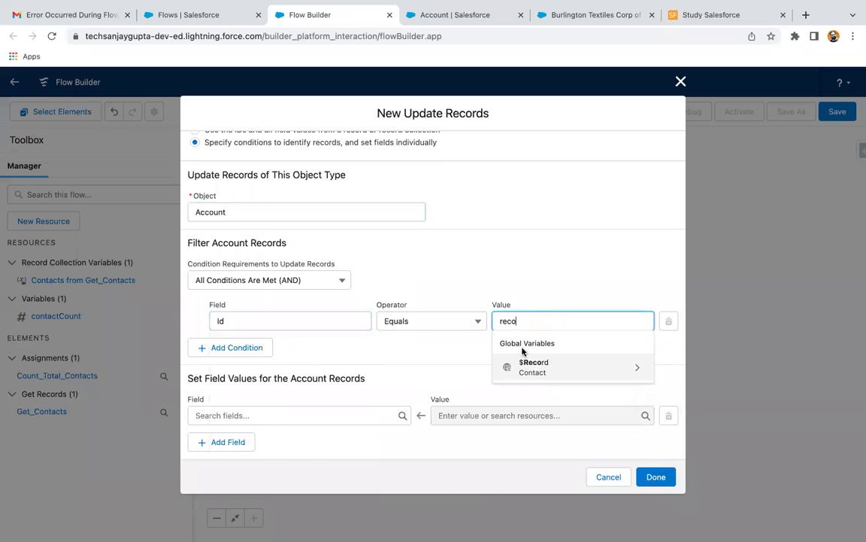
{"action": "left_click", "coordinate": [536, 367]}
{"action": "type", "text": "acc"}
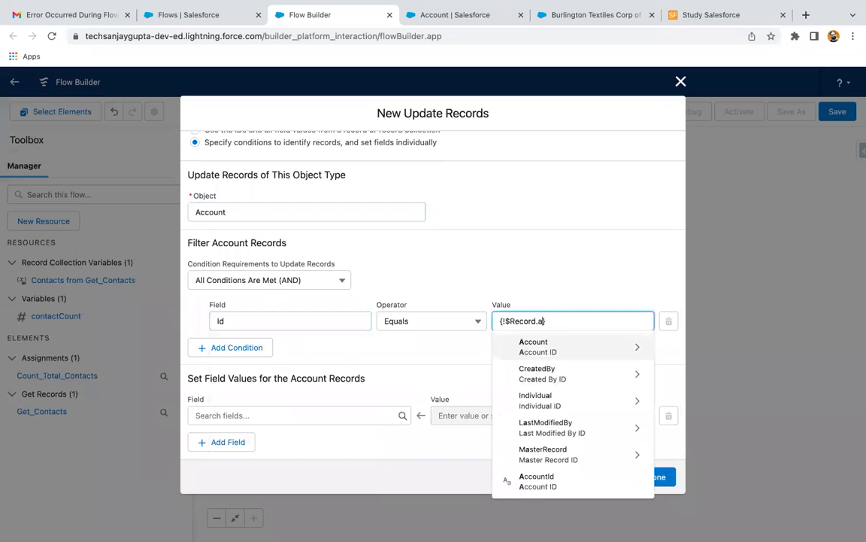
{"action": "left_click", "coordinate": [539, 372]}
{"action": "left_click", "coordinate": [558, 350]}
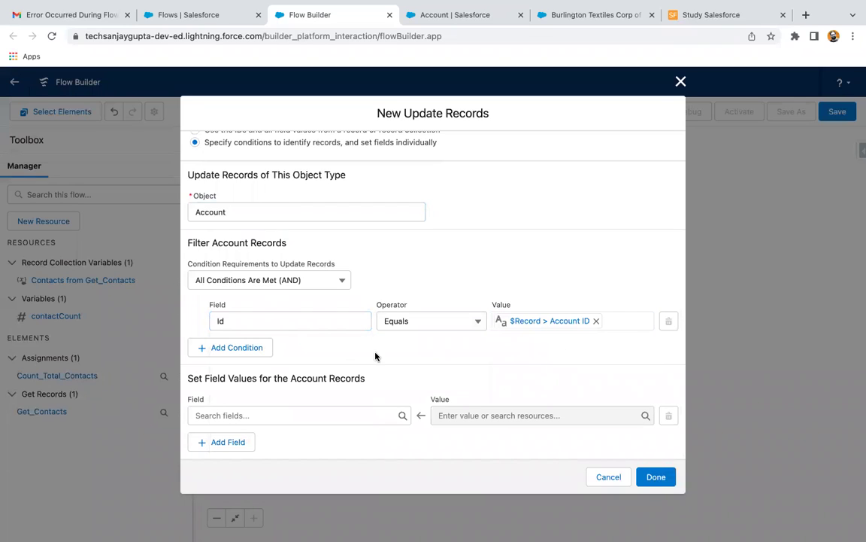
Set the account's Total_Contacts__c field to the contactCount variable and finish the Update Account element.
{"action": "left_click", "coordinate": [283, 413]}
{"action": "type", "text": "total"}
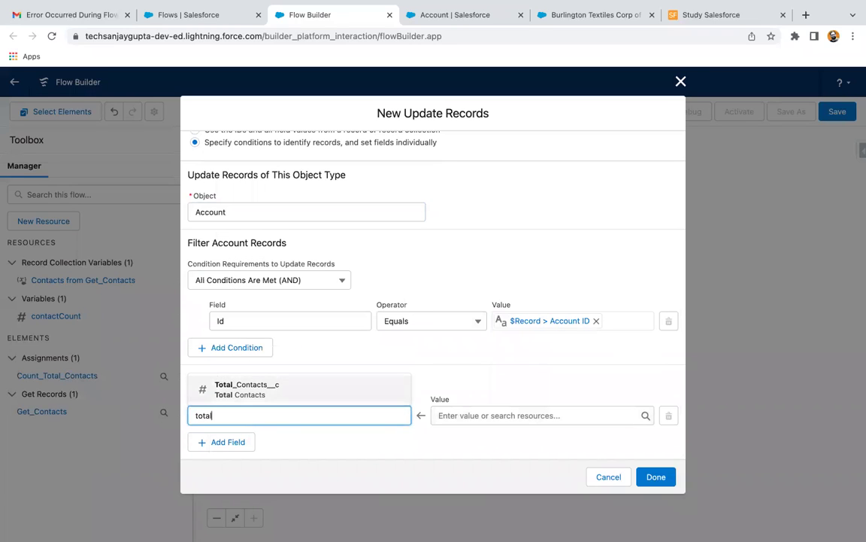
{"action": "left_click", "coordinate": [284, 385]}
{"action": "left_click", "coordinate": [479, 417]}
{"action": "type", "text": "count"}
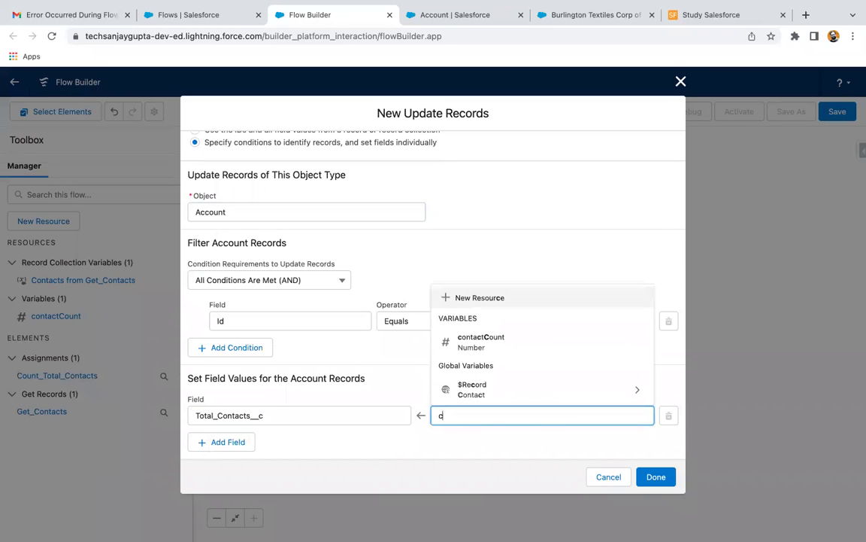
{"action": "left_click", "coordinate": [494, 393]}
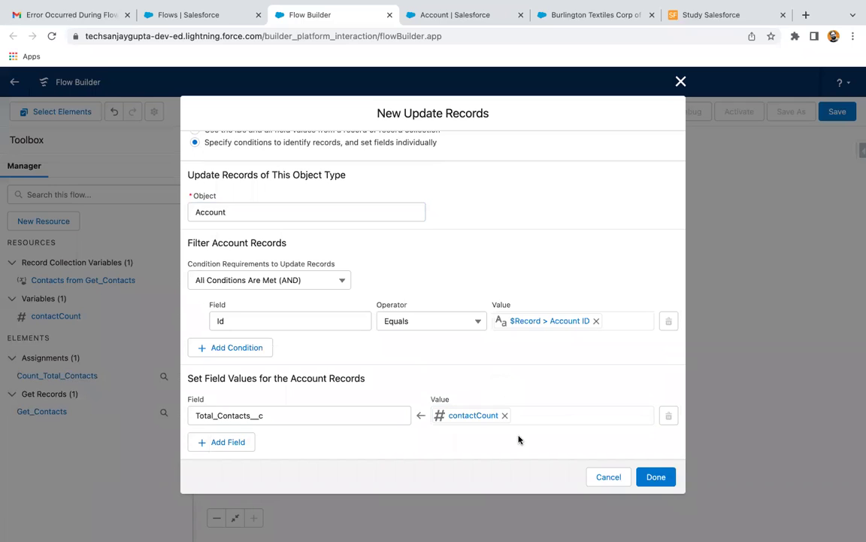
{"action": "left_click", "coordinate": [654, 476]}
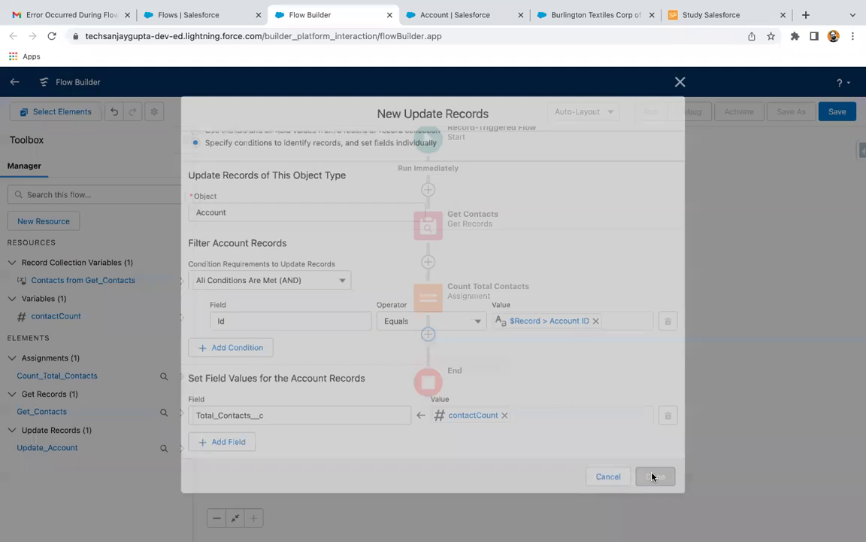
Save the flow with the label Count Total Contacts on Account and activate it.
{"action": "left_click", "coordinate": [838, 113]}
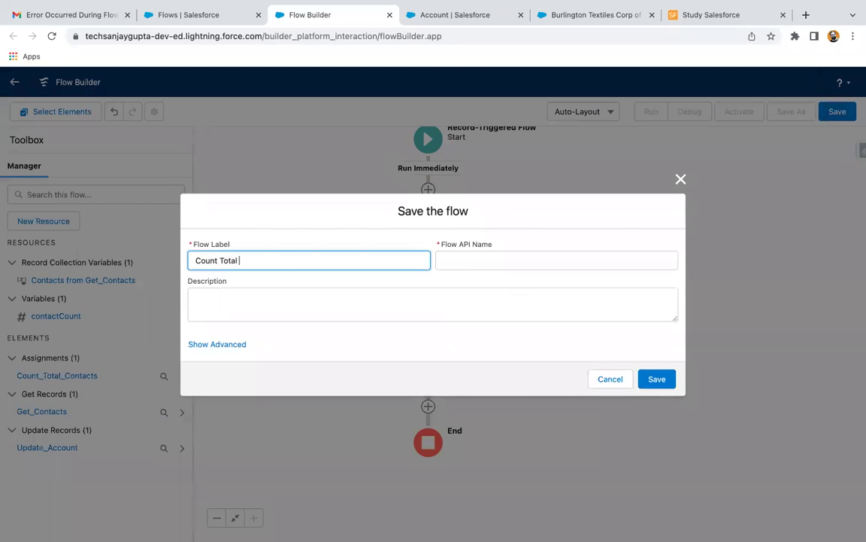
{"action": "type", "text": "Count Total Contacts on Account"}
{"action": "left_click", "coordinate": [514, 350]}
{"action": "left_click", "coordinate": [656, 379]}
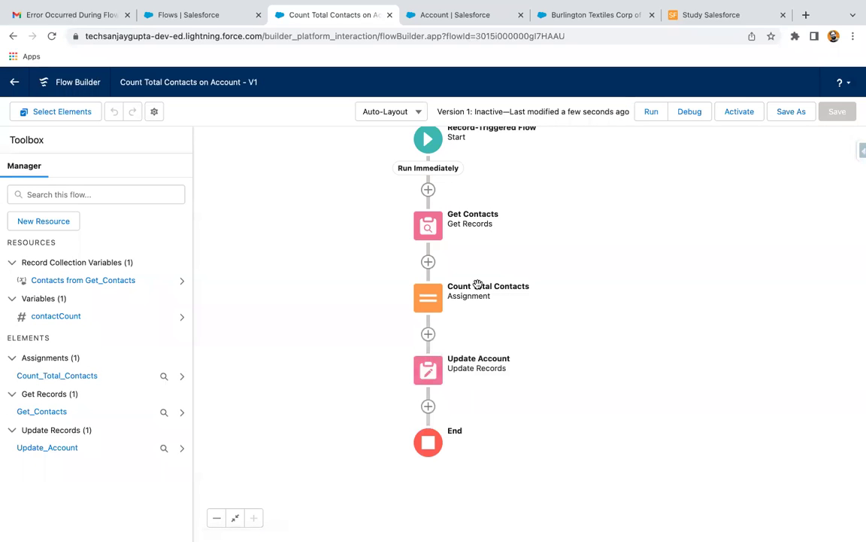
{"action": "left_click", "coordinate": [739, 111]}
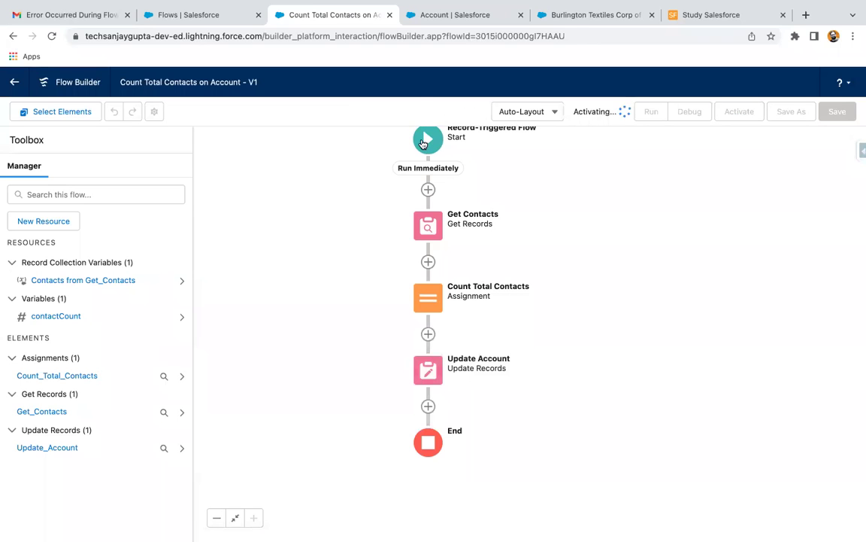
Go to the Burlington Textiles Corp of America account and check Total Contacts in its details.
{"action": "left_click", "coordinate": [560, 15]}
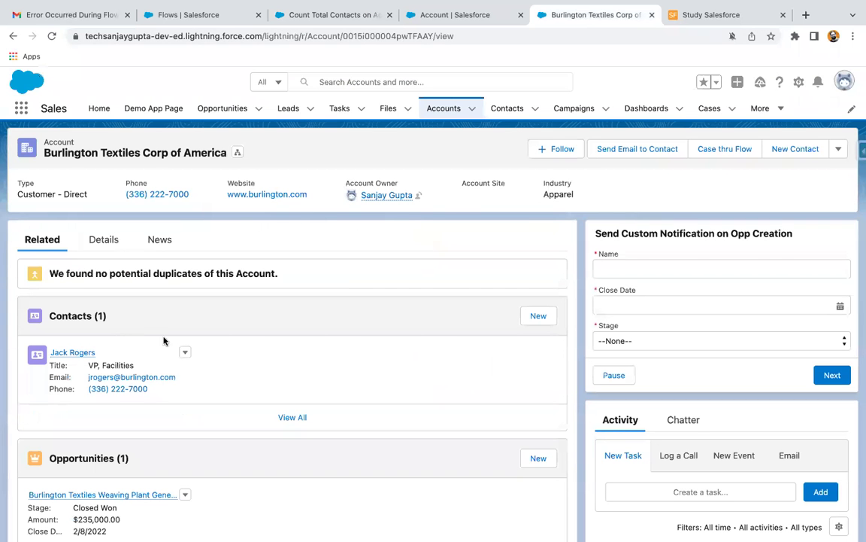
{"action": "left_click", "coordinate": [104, 239]}
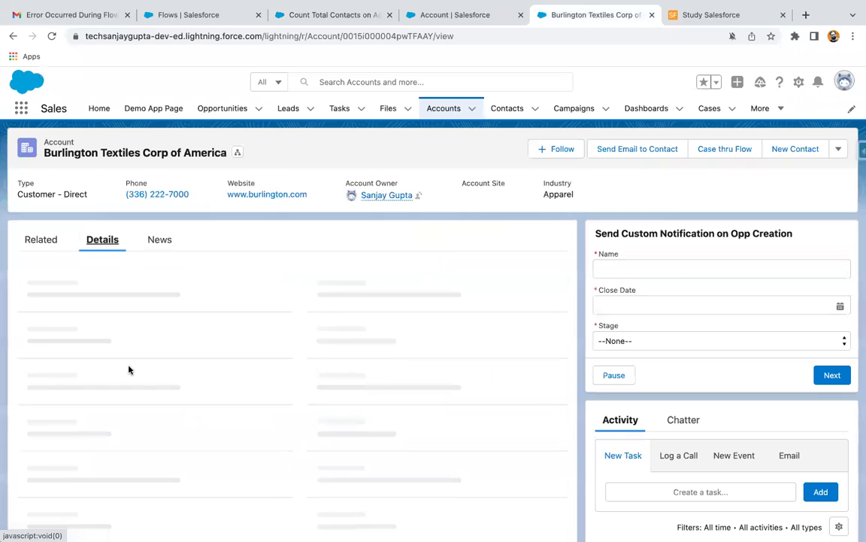
{"action": "scroll", "coordinate": [127, 367], "scroll_direction": "down", "scroll_amount": 5}
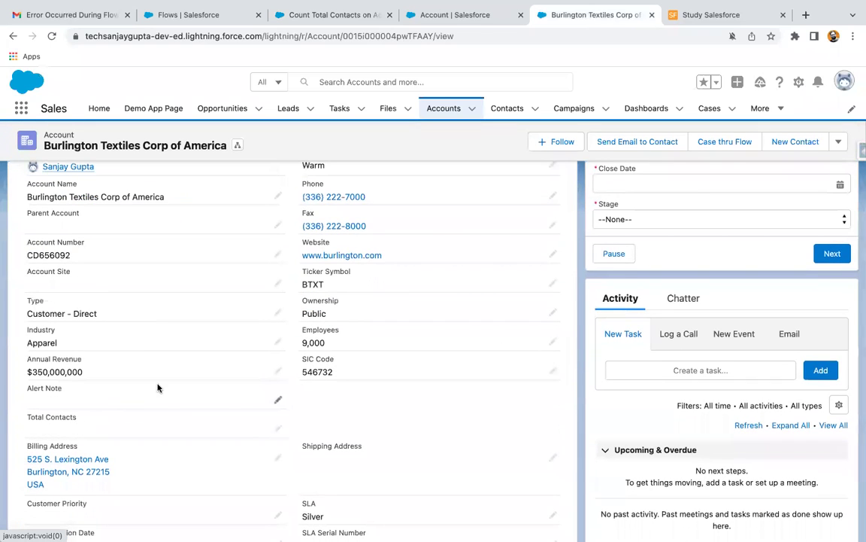
{"action": "scroll", "coordinate": [158, 386], "scroll_direction": "up", "scroll_amount": 5}
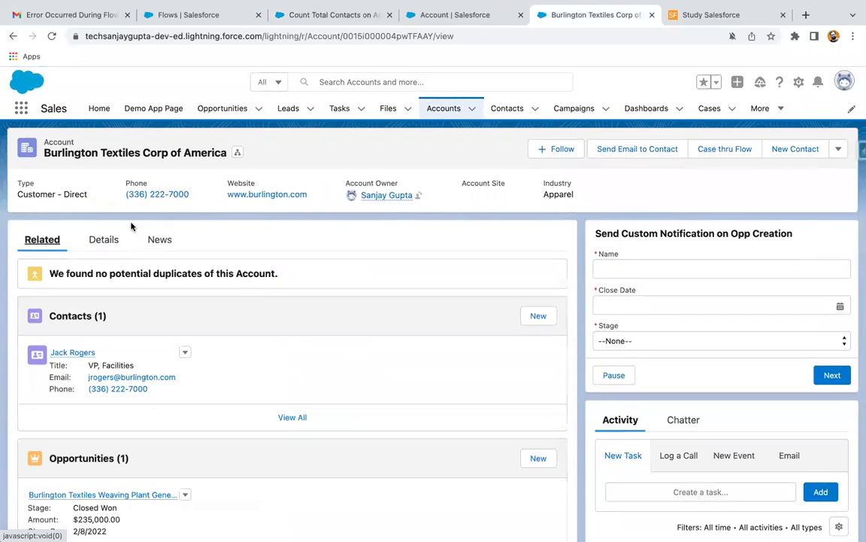
Create a new contact related to Burlington Textiles Corp of America, entering a first and last name, and save it.
{"action": "scroll", "coordinate": [337, 351], "scroll_direction": "down", "scroll_amount": 2}
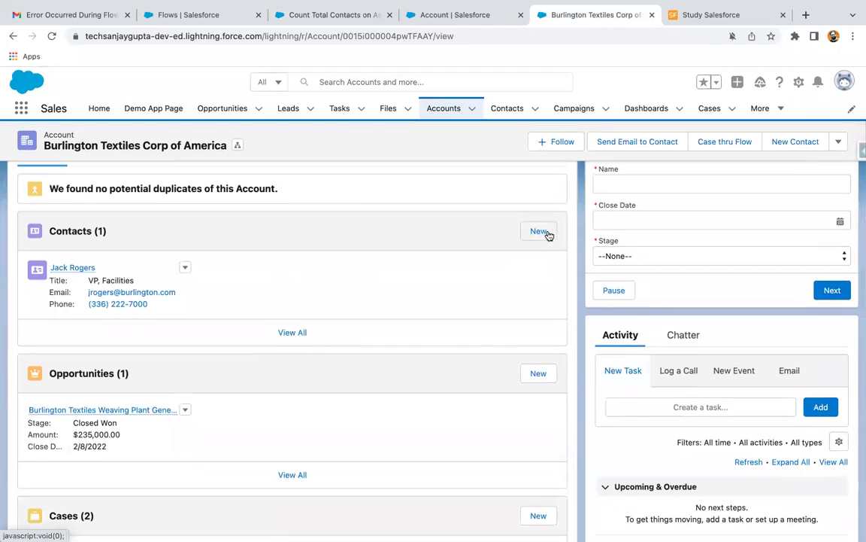
{"action": "left_click", "coordinate": [541, 233]}
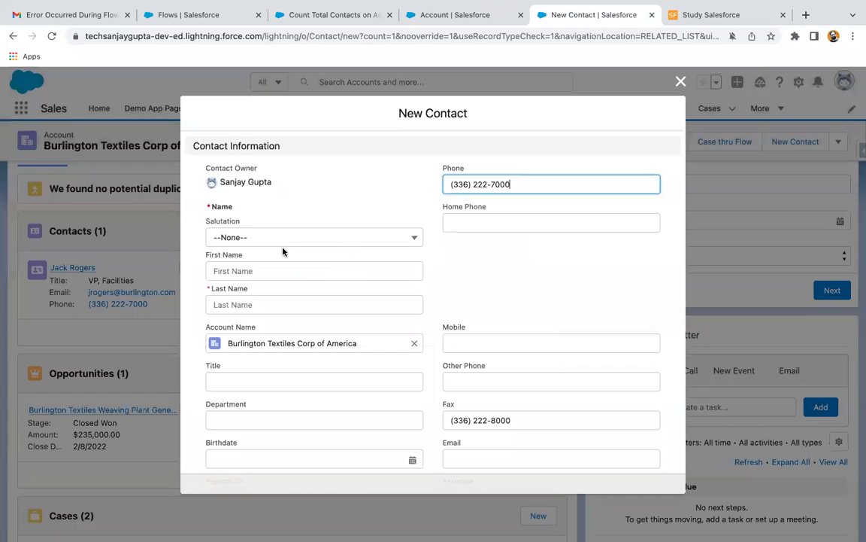
{"action": "left_click", "coordinate": [250, 269]}
{"action": "type", "text": "John"}
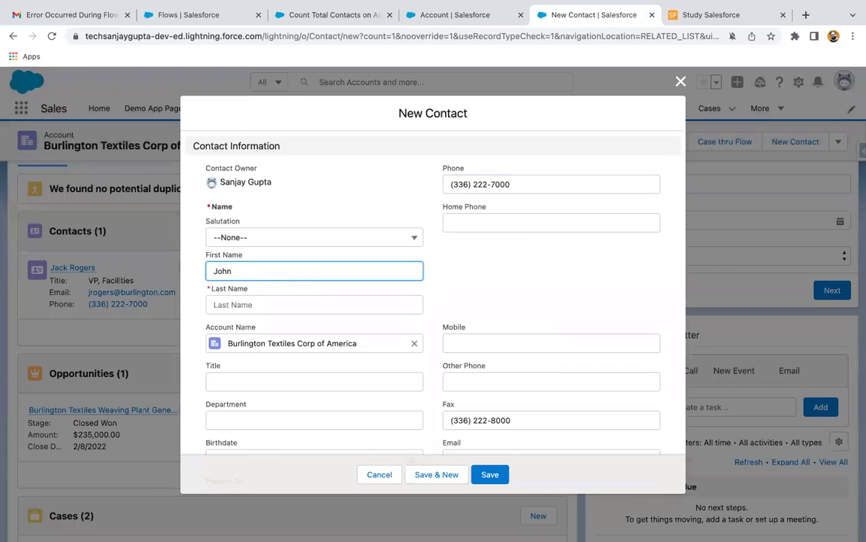
{"action": "key", "text": "Tab"}
{"action": "type", "text": "Pet"}
{"action": "left_click", "coordinate": [495, 274]}
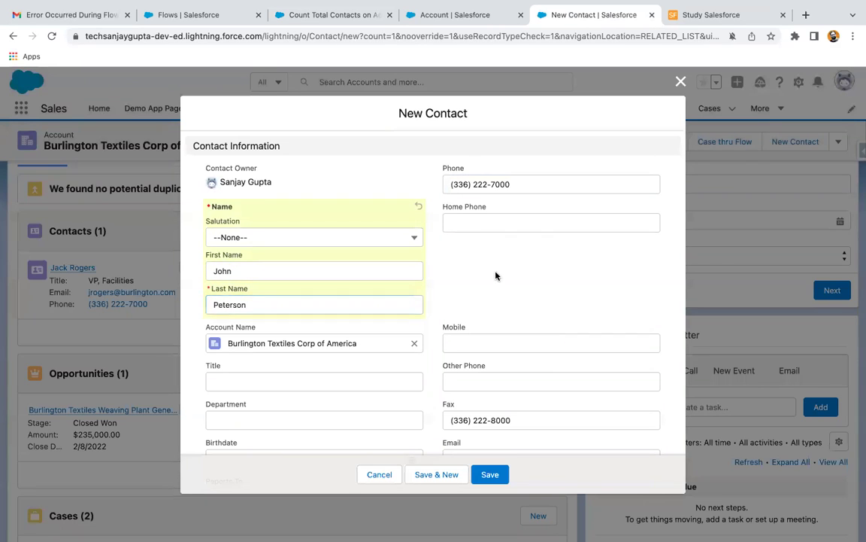
{"action": "left_click", "coordinate": [489, 473]}
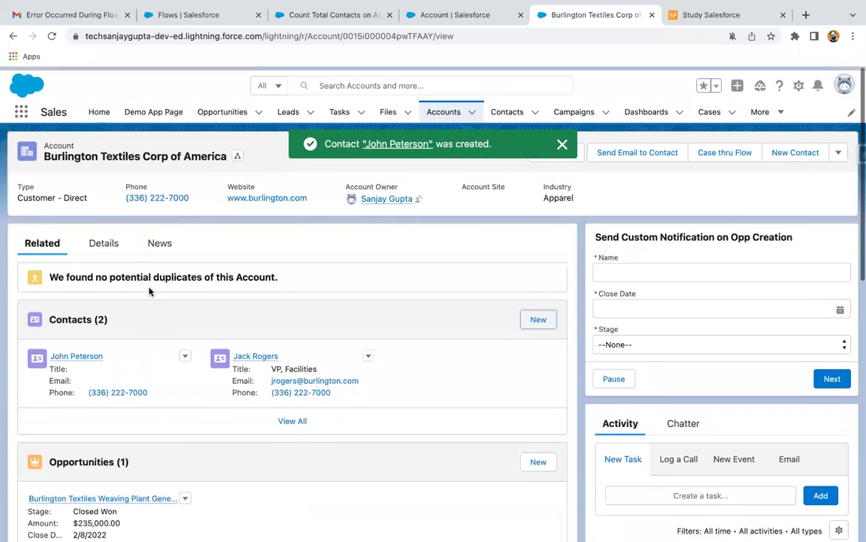
Check the account's Total Contacts field after adding the contact and return to its related records.
{"action": "left_click", "coordinate": [104, 241]}
{"action": "scroll", "coordinate": [159, 360], "scroll_direction": "down", "scroll_amount": 3}
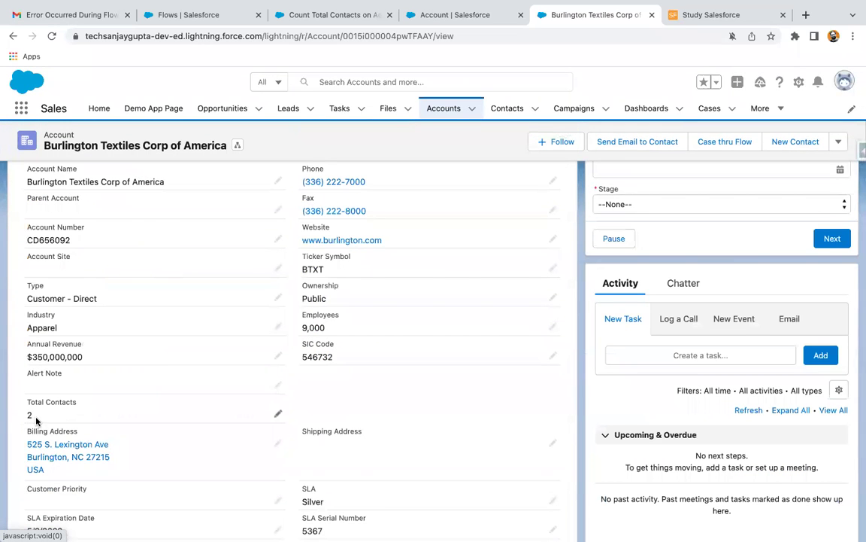
{"action": "scroll", "coordinate": [36, 421], "scroll_direction": "up", "scroll_amount": 3}
{"action": "left_click", "coordinate": [42, 240]}
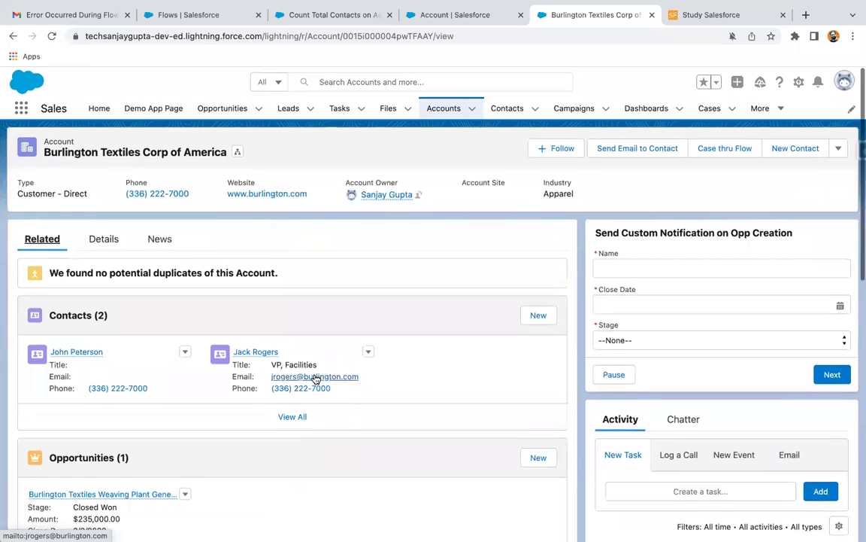
Create another contact for the account with a first and last name, and check the Total Contacts field in the account details.
{"action": "scroll", "coordinate": [367, 377], "scroll_direction": "down", "scroll_amount": 1}
{"action": "left_click", "coordinate": [537, 266]}
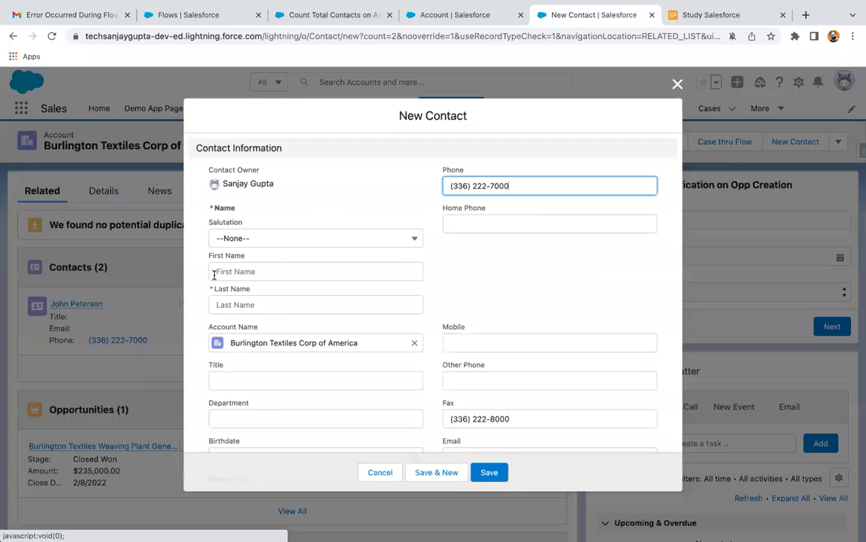
{"action": "left_click", "coordinate": [215, 273]}
{"action": "type", "text": "Steve"}
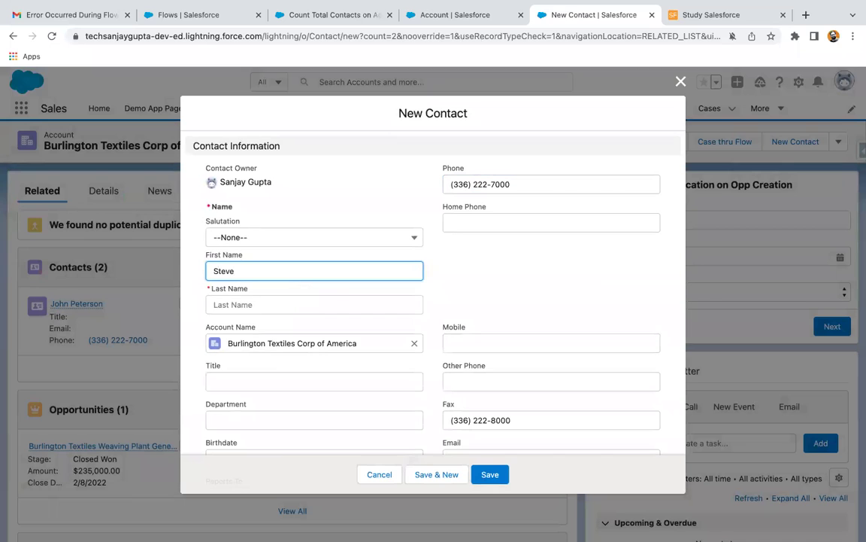
{"action": "key", "text": "Tab"}
{"action": "type", "text": "Jo"}
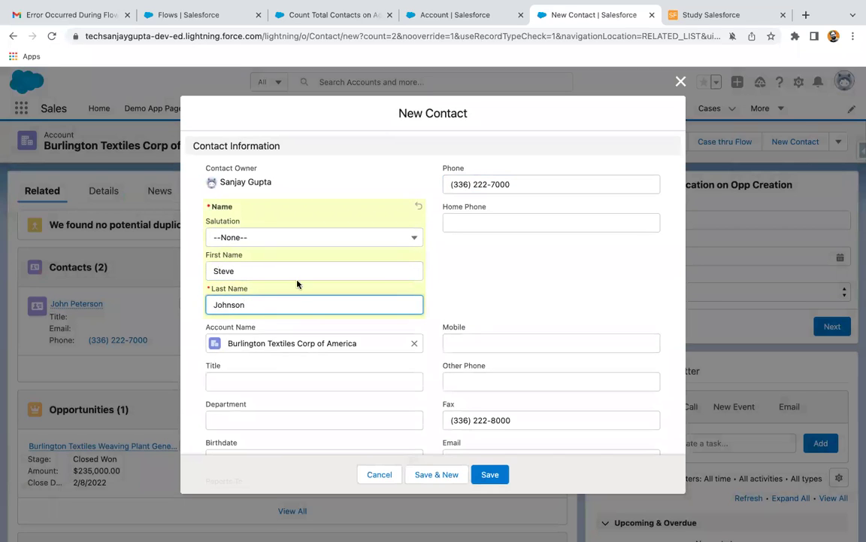
{"action": "left_click", "coordinate": [487, 472]}
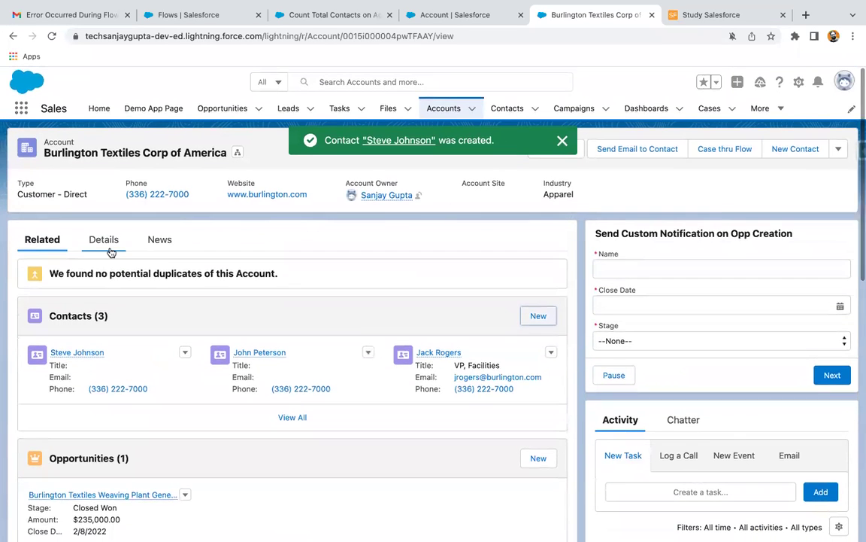
{"action": "left_click", "coordinate": [107, 244]}
{"action": "scroll", "coordinate": [164, 404], "scroll_direction": "down", "scroll_amount": 2}
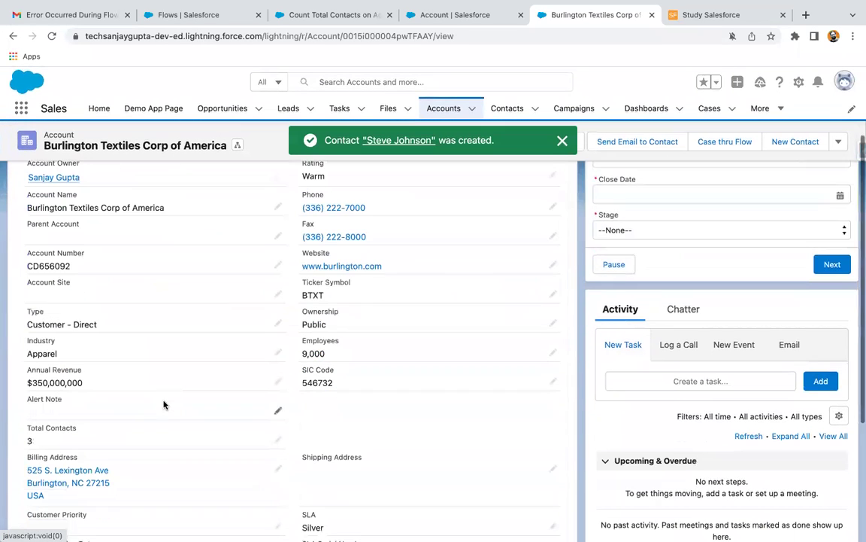
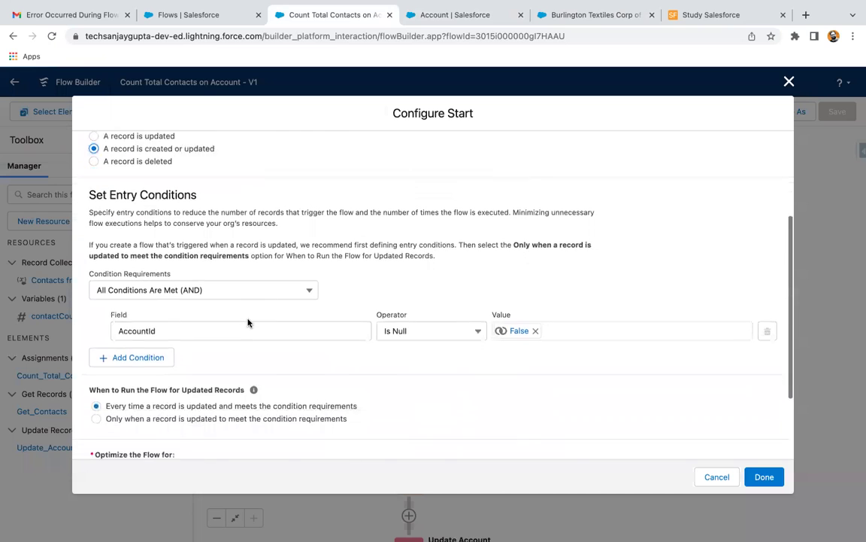
Configure the flow's start to run for updated records only when a record is updated to meet the condition requirements.
{"action": "scroll", "coordinate": [248, 319], "scroll_direction": "up", "scroll_amount": 2}
{"action": "scroll", "coordinate": [226, 286], "scroll_direction": "up", "scroll_amount": 1}
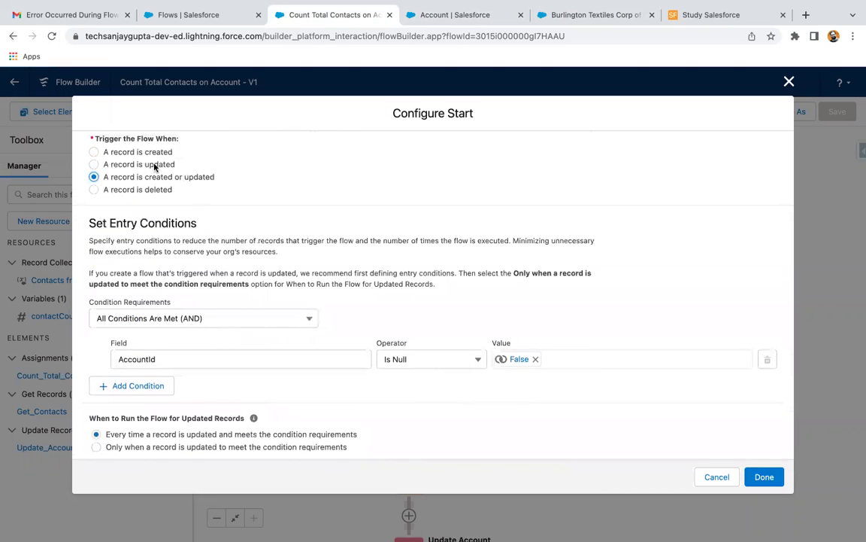
{"action": "scroll", "coordinate": [167, 336], "scroll_direction": "down", "scroll_amount": 3}
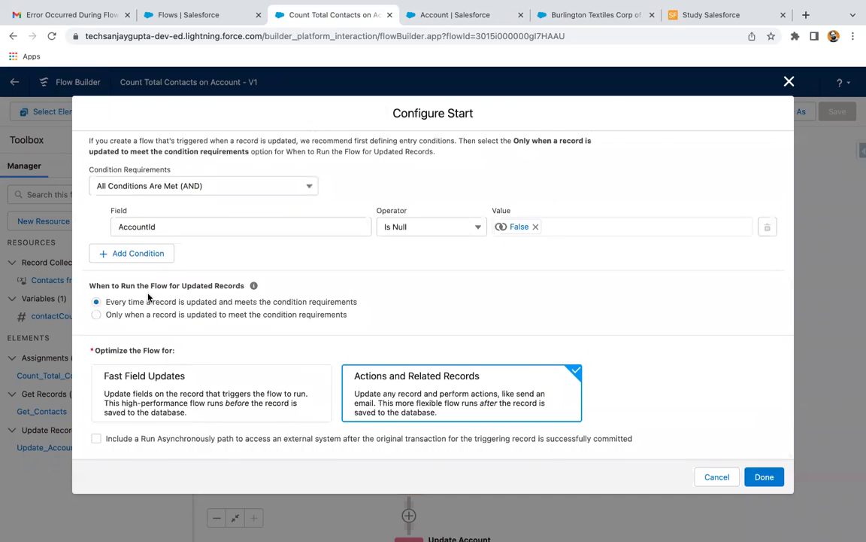
{"action": "scroll", "coordinate": [148, 297], "scroll_direction": "up", "scroll_amount": 5}
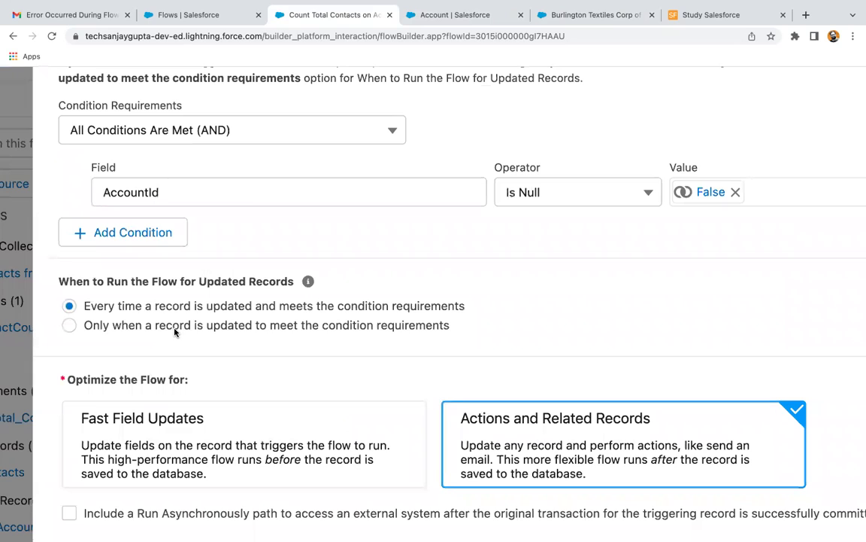
{"action": "left_click", "coordinate": [69, 325]}
{"action": "scroll", "coordinate": [538, 261], "scroll_direction": "down", "scroll_amount": 3}
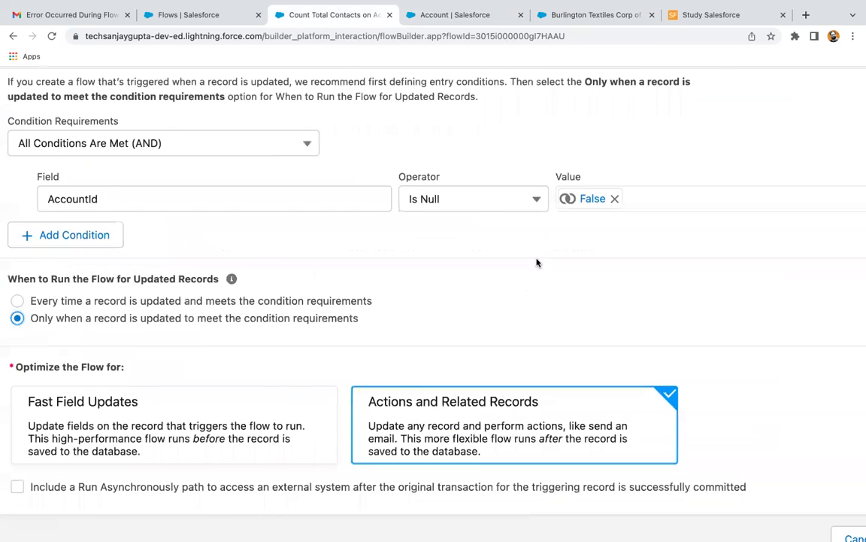
{"action": "scroll", "coordinate": [546, 277], "scroll_direction": "up", "scroll_amount": 5}
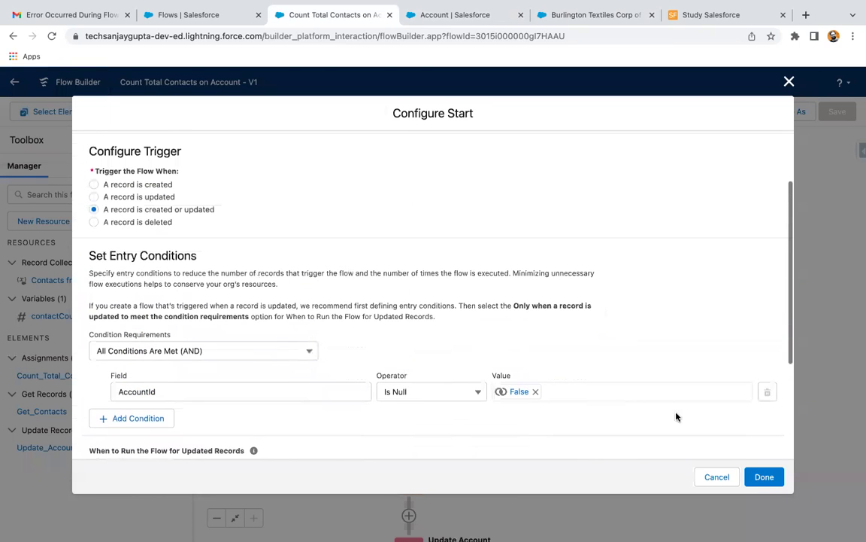
{"action": "left_click", "coordinate": [765, 477]}
Review the settings of the Get Contacts, Count Total Contacts and Update Account elements without changing them.
{"action": "left_click_drag", "start_coordinate": [583, 355], "coordinate": [580, 238]}
{"action": "scroll", "coordinate": [594, 241], "scroll_direction": "down", "scroll_amount": 4}
{"action": "scroll", "coordinate": [589, 308], "scroll_direction": "up", "scroll_amount": 2}
{"action": "scroll", "coordinate": [582, 342], "scroll_direction": "down", "scroll_amount": 1}
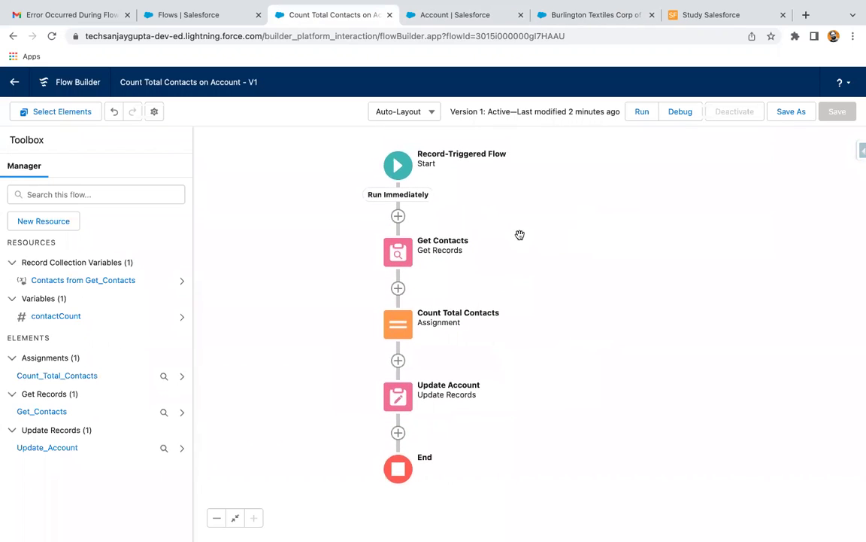
{"action": "left_click", "coordinate": [405, 258]}
{"action": "left_click", "coordinate": [397, 383]}
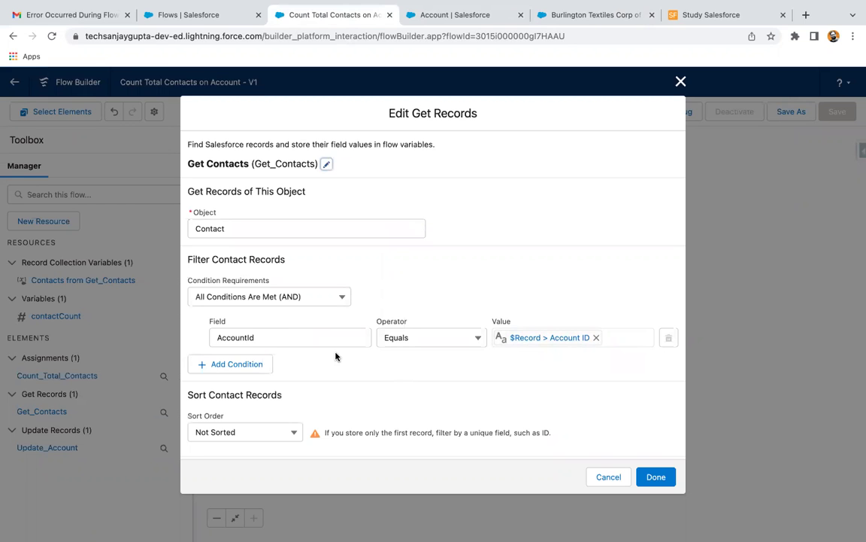
{"action": "left_click", "coordinate": [680, 82]}
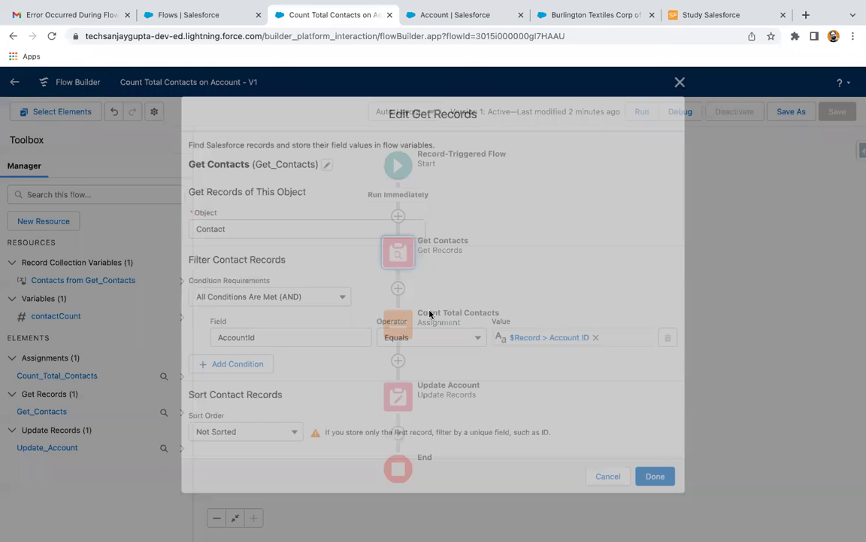
{"action": "double_click", "coordinate": [397, 331]}
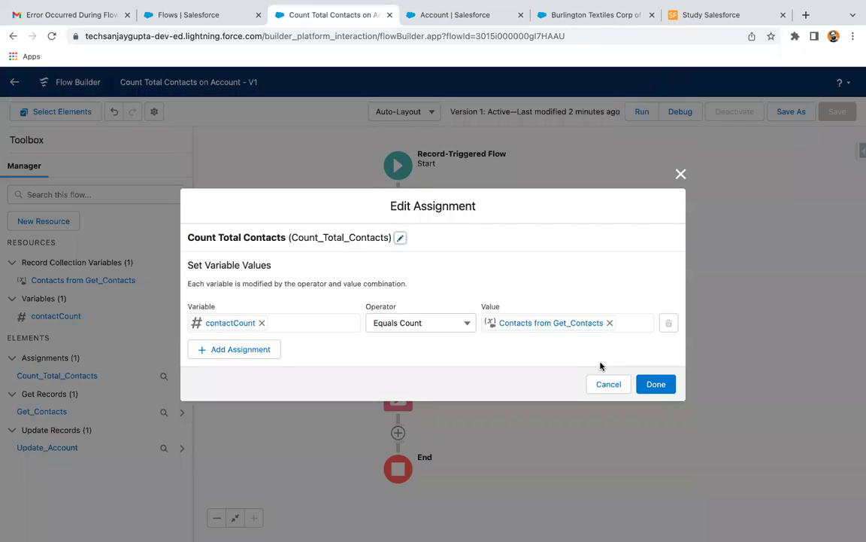
{"action": "left_click", "coordinate": [615, 386]}
{"action": "double_click", "coordinate": [397, 394]}
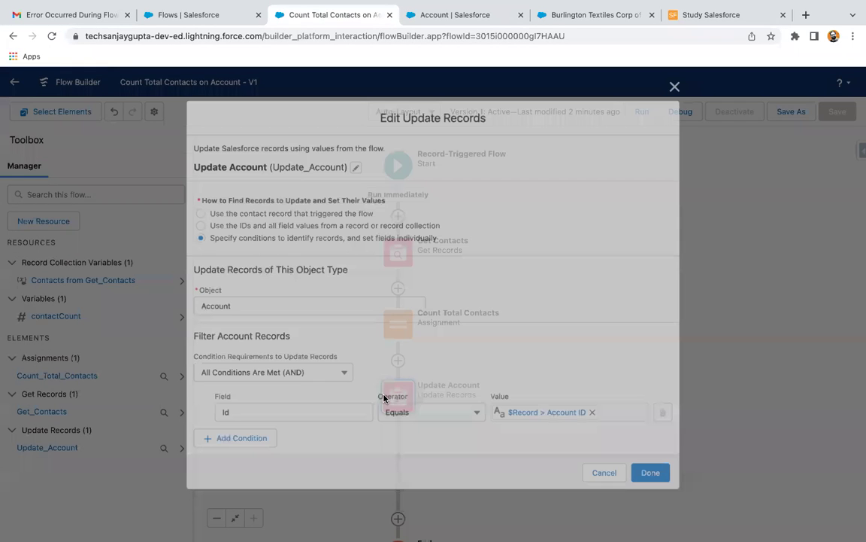
{"action": "scroll", "coordinate": [460, 402], "scroll_direction": "down", "scroll_amount": 3}
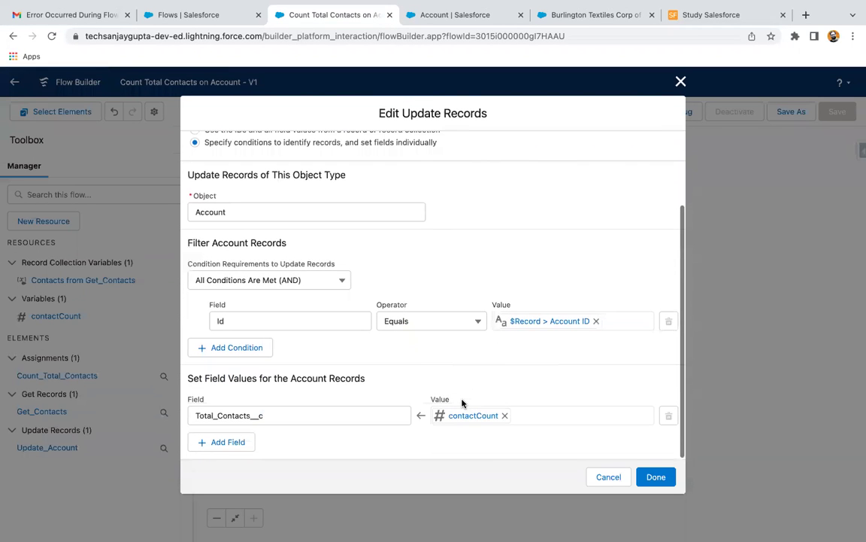
Close the Update Account settings unchanged, save the flow as a new version and activate that version.
{"action": "left_click", "coordinate": [606, 474]}
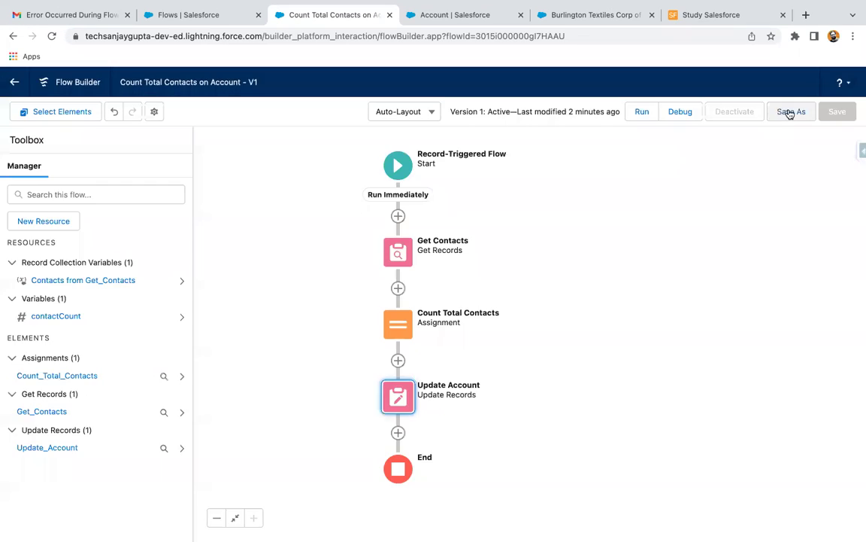
{"action": "left_click", "coordinate": [790, 111]}
{"action": "left_click", "coordinate": [652, 393]}
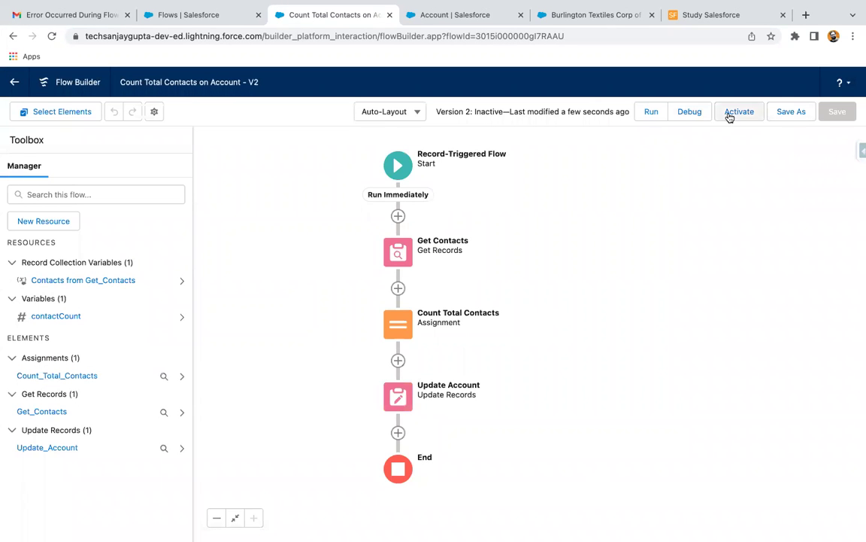
{"action": "left_click", "coordinate": [730, 113]}
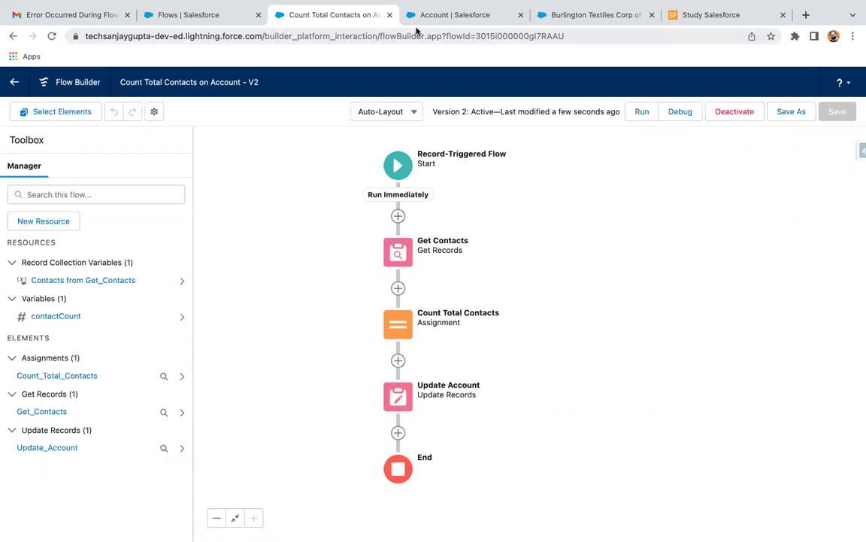
Check the Total Contacts field and the related contacts of the Burlington Textiles Corp of America account.
{"action": "left_click", "coordinate": [437, 15]}
{"action": "left_click", "coordinate": [579, 15]}
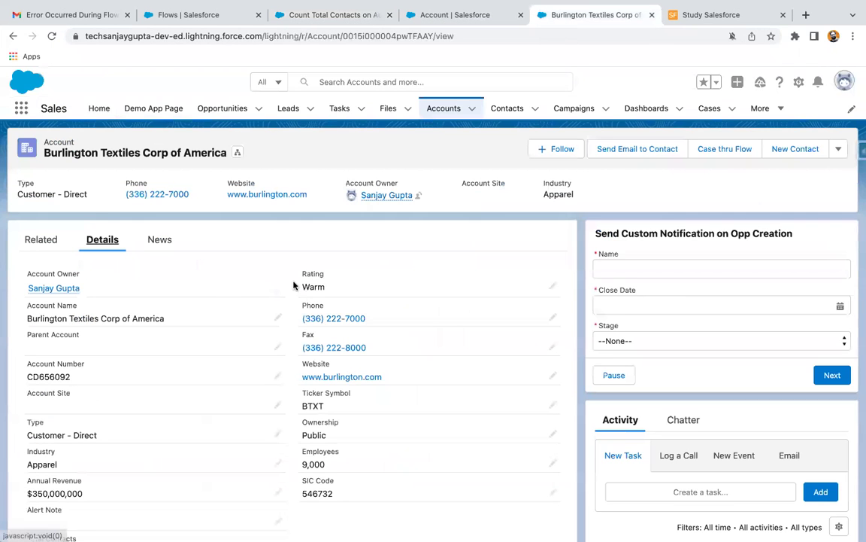
{"action": "scroll", "coordinate": [322, 269], "scroll_direction": "down", "scroll_amount": 5}
{"action": "scroll", "coordinate": [303, 315], "scroll_direction": "up", "scroll_amount": 5}
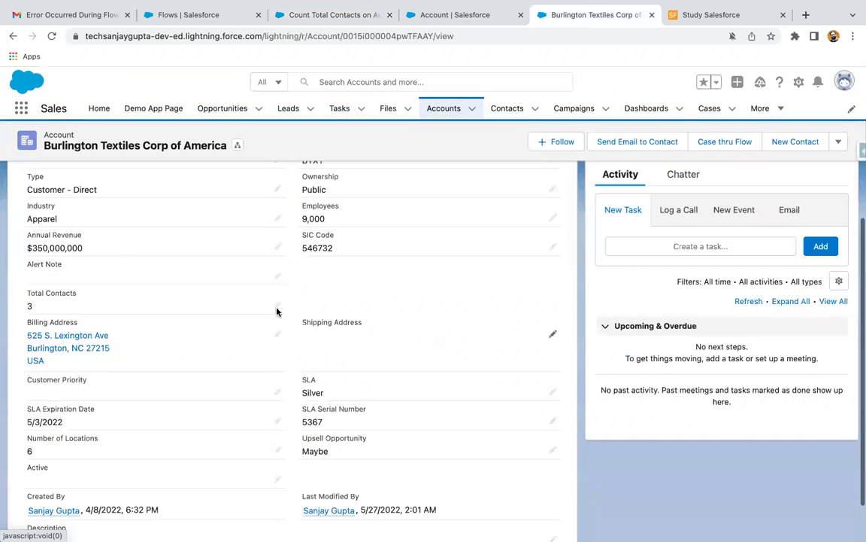
{"action": "left_click", "coordinate": [46, 242]}
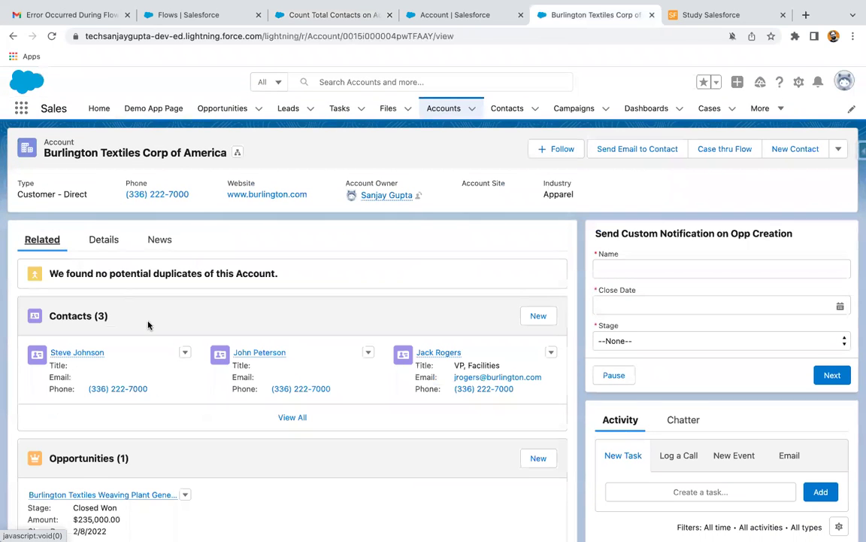
{"action": "left_click", "coordinate": [105, 242]}
{"action": "scroll", "coordinate": [142, 356], "scroll_direction": "down", "scroll_amount": 3}
{"action": "scroll", "coordinate": [142, 356], "scroll_direction": "up", "scroll_amount": 3}
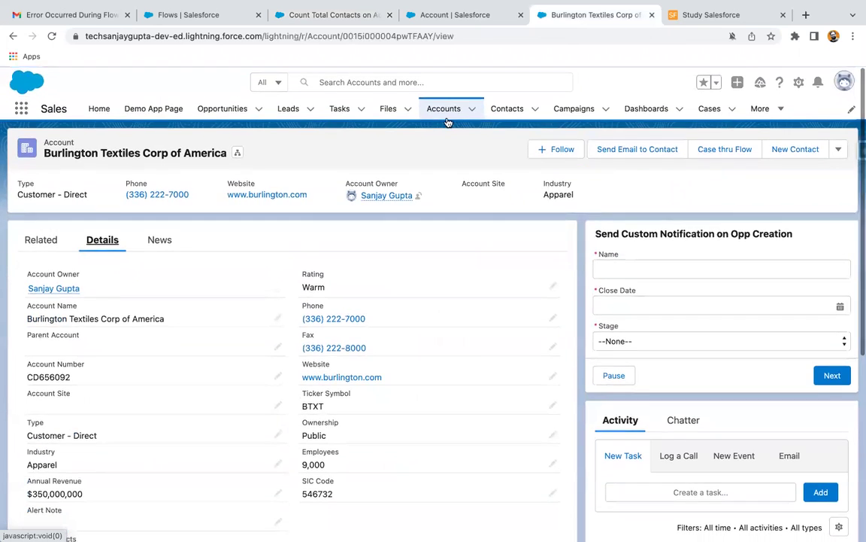
Assign the existing contact Acc 3304 Acc 3304 to the account Burlington Textiles Corp of America and save it.
{"action": "left_click", "coordinate": [508, 109]}
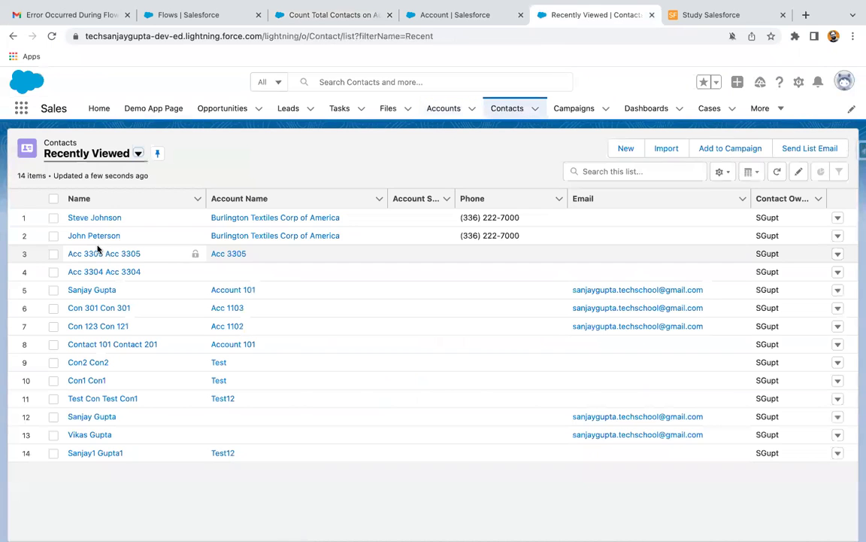
{"action": "left_click", "coordinate": [96, 271]}
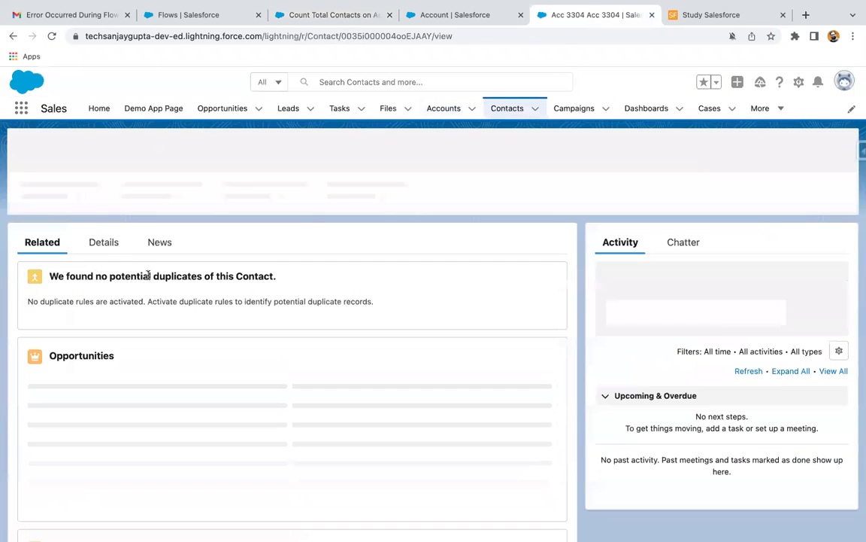
{"action": "left_click", "coordinate": [105, 241]}
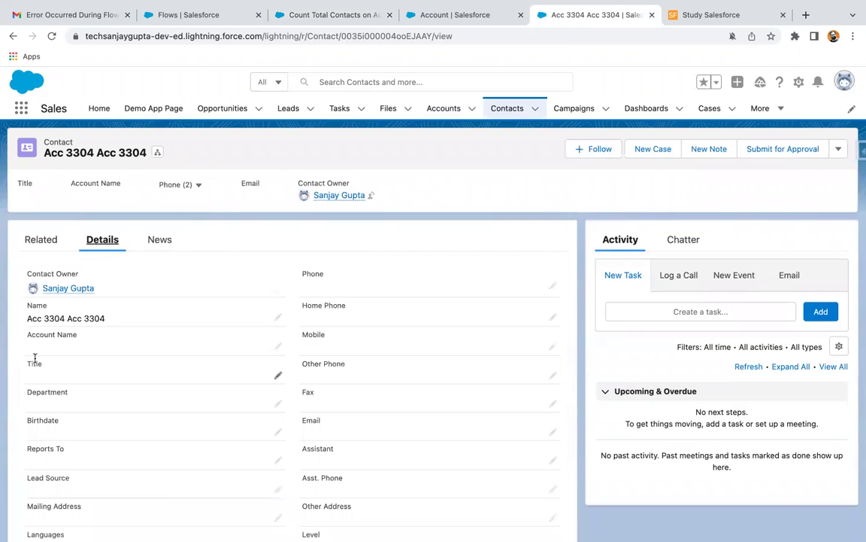
{"action": "left_click", "coordinate": [277, 346]}
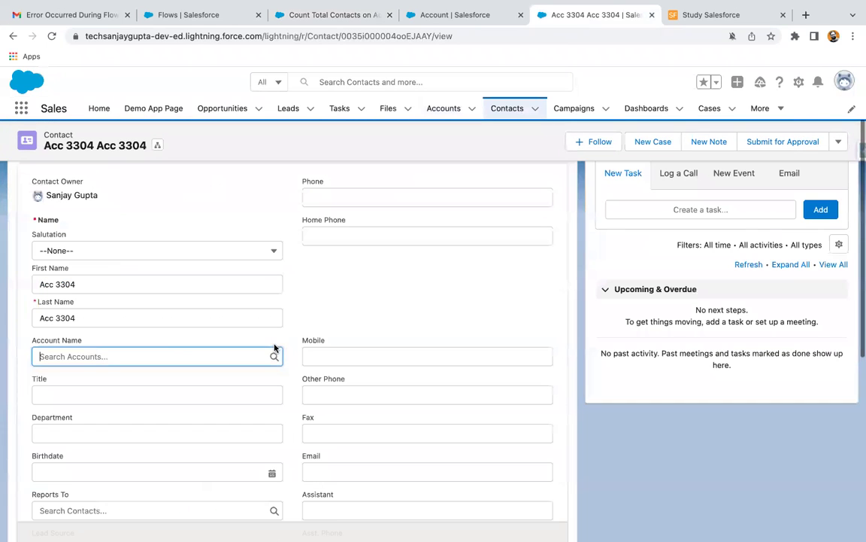
{"action": "left_click", "coordinate": [97, 355]}
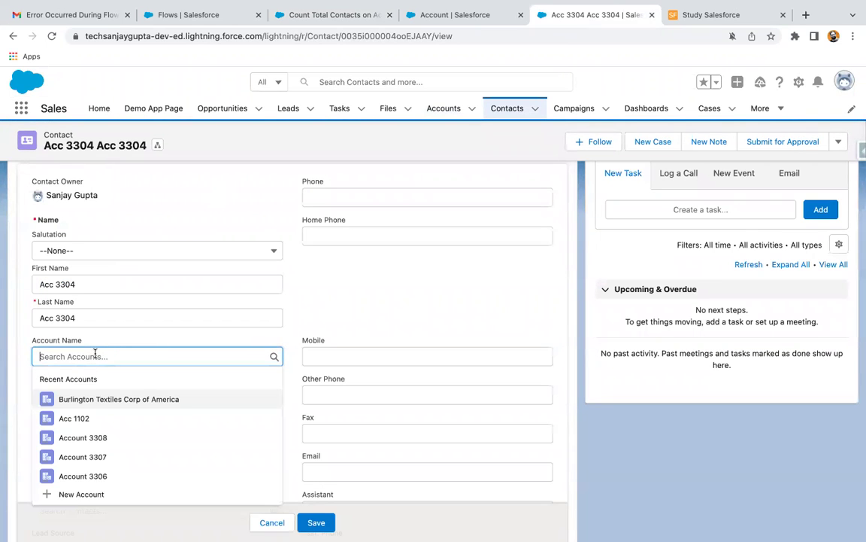
{"action": "left_click", "coordinate": [91, 398]}
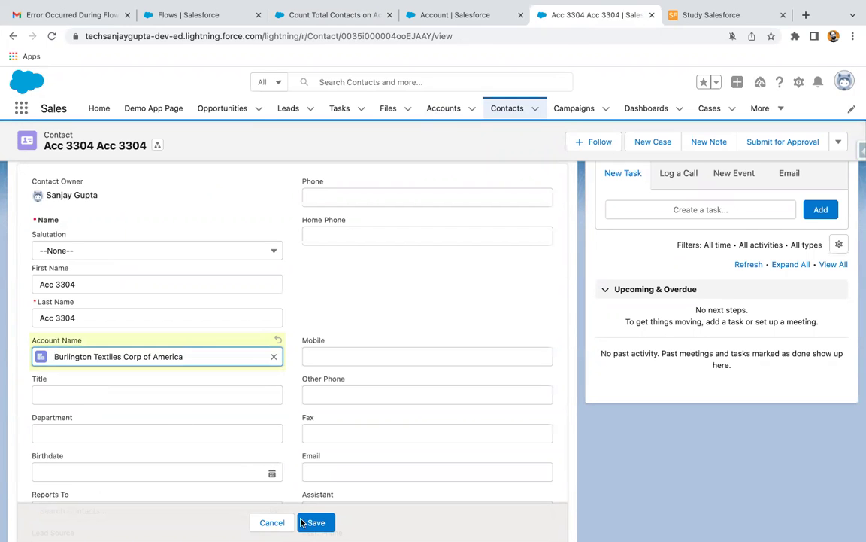
{"action": "left_click", "coordinate": [323, 522]}
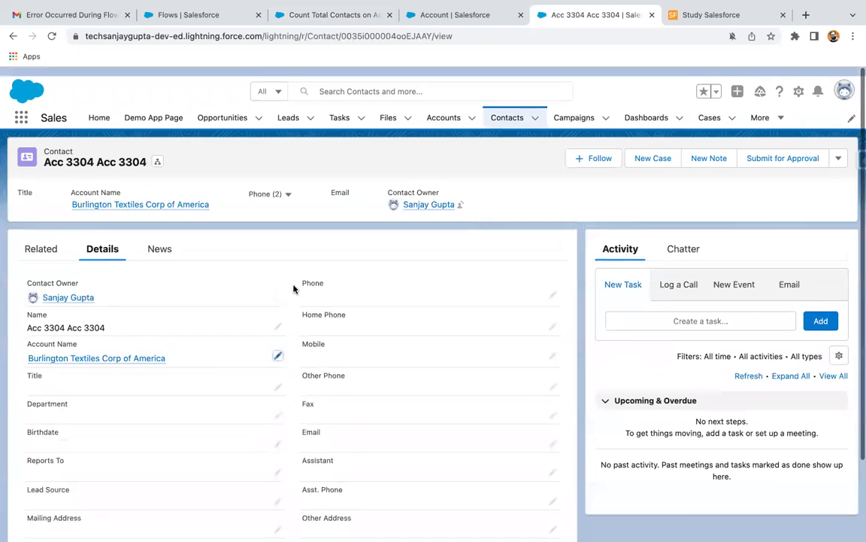
Open the contact's linked account and compare its Total Contacts field with its related contacts.
{"action": "left_click", "coordinate": [66, 349]}
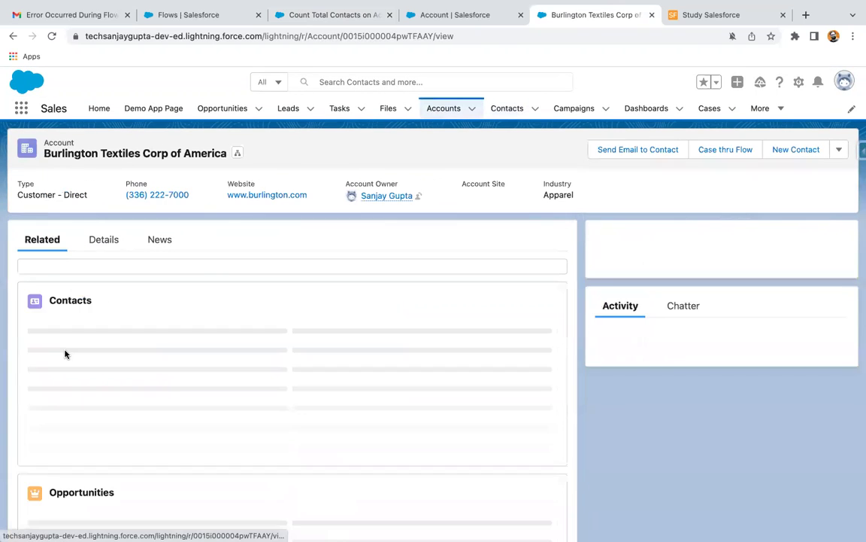
{"action": "left_click", "coordinate": [97, 240]}
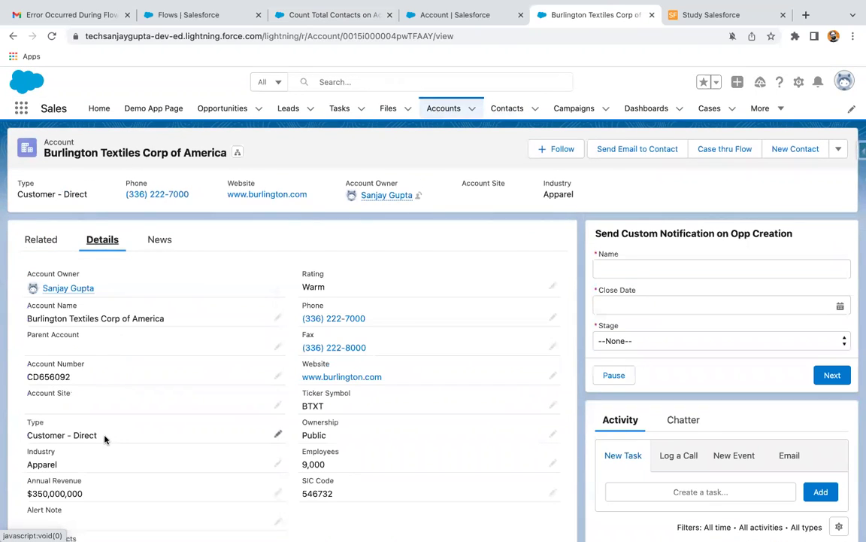
{"action": "scroll", "coordinate": [106, 439], "scroll_direction": "down", "scroll_amount": 2}
{"action": "scroll", "coordinate": [39, 394], "scroll_direction": "up", "scroll_amount": 3}
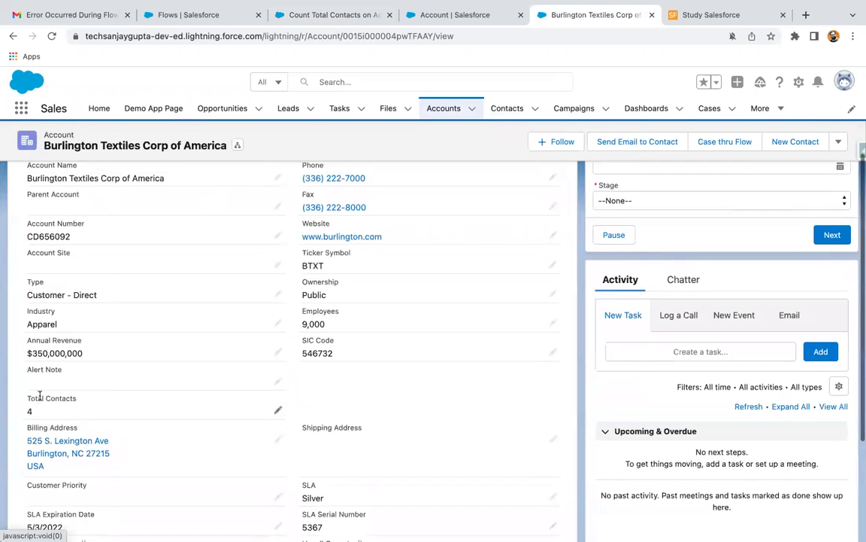
{"action": "left_click", "coordinate": [39, 244]}
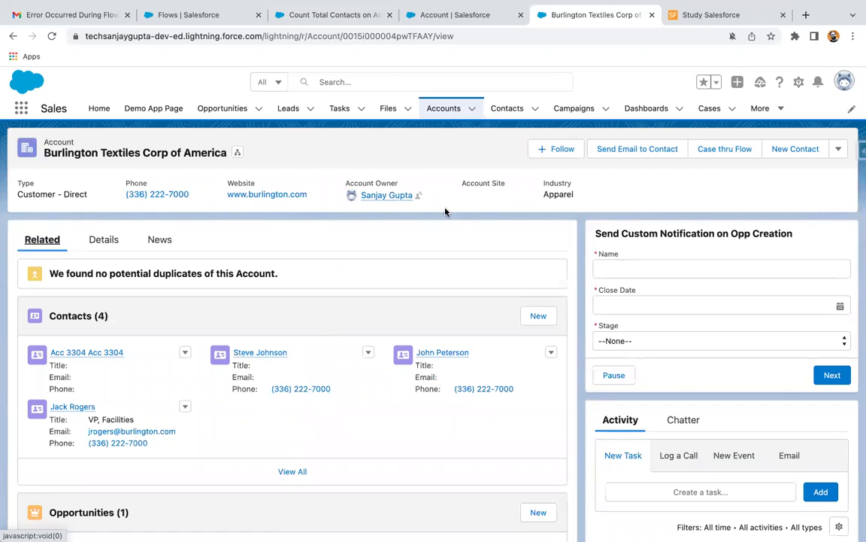
{"action": "left_click", "coordinate": [320, 16]}
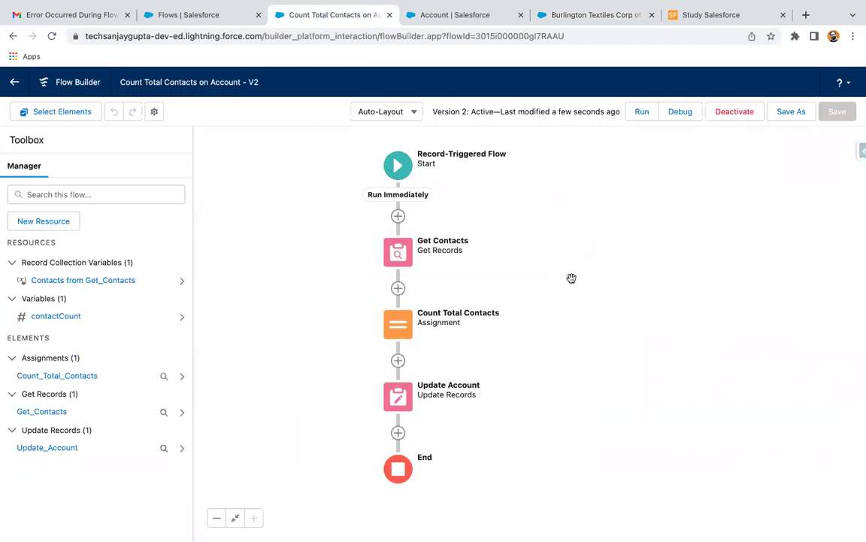
{"action": "left_click_drag", "start_coordinate": [572, 276], "coordinate": [565, 267]}
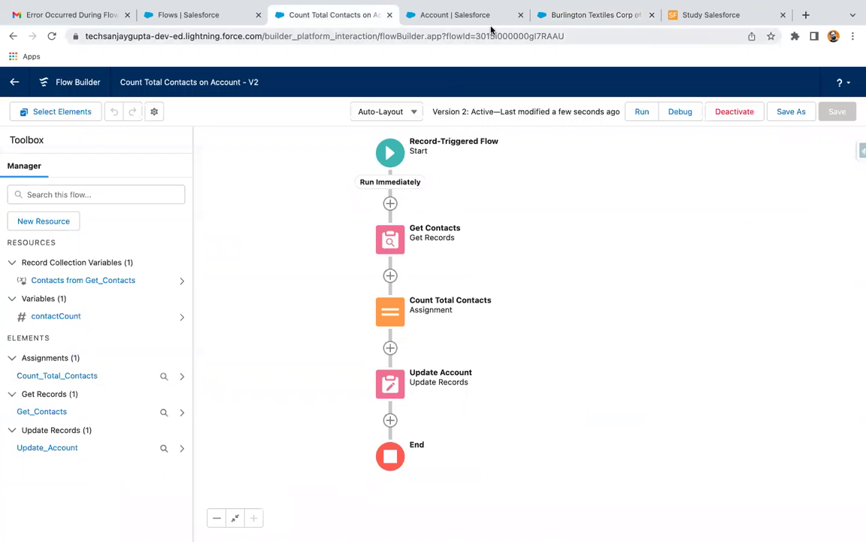
{"action": "left_click", "coordinate": [567, 16]}
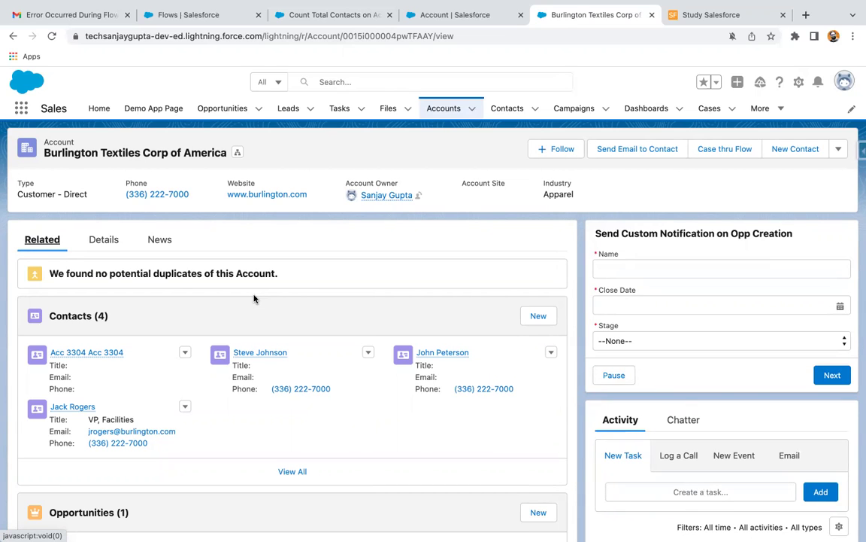
Configure the flow's start to run for updated records every time a record is updated and meets the condition requirements.
{"action": "left_click", "coordinate": [446, 15]}
{"action": "left_click", "coordinate": [348, 14]}
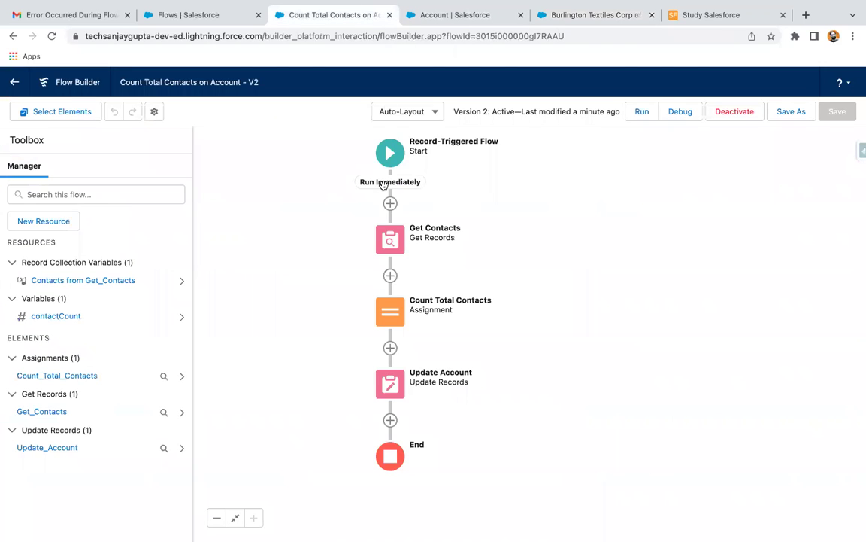
{"action": "left_click", "coordinate": [393, 159]}
{"action": "left_click", "coordinate": [464, 217]}
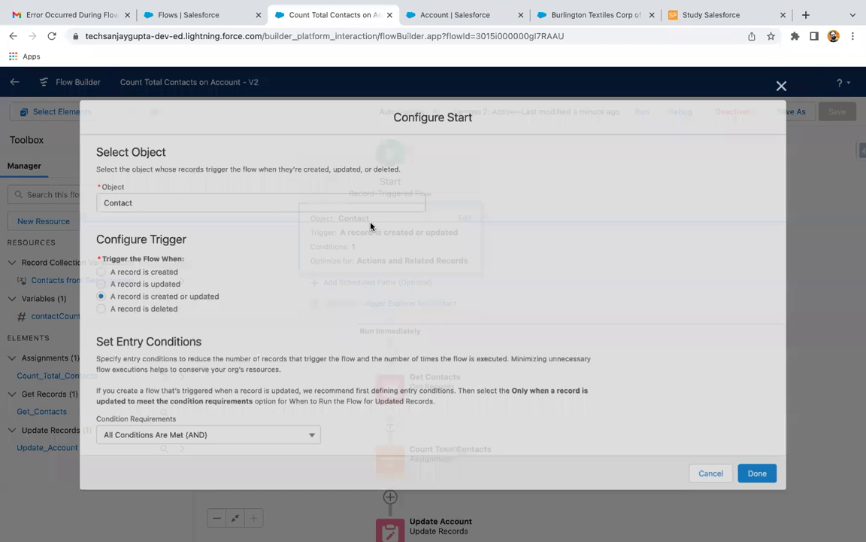
{"action": "scroll", "coordinate": [280, 328], "scroll_direction": "down", "scroll_amount": 2}
{"action": "scroll", "coordinate": [281, 328], "scroll_direction": "down", "scroll_amount": 1}
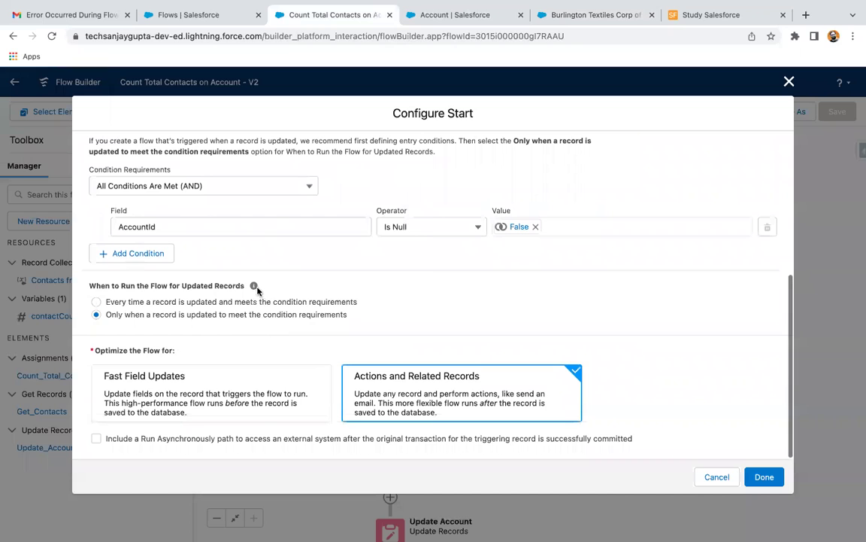
{"action": "mouse_move", "coordinate": [254, 288]}
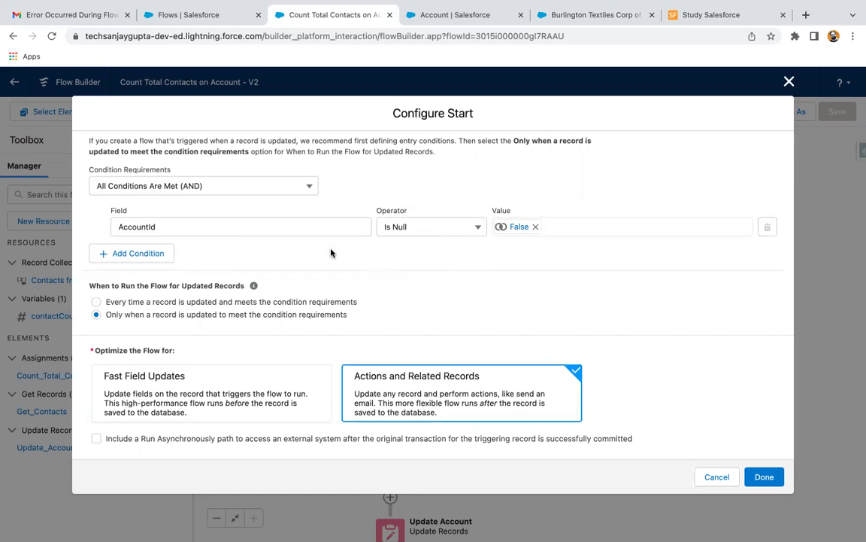
{"action": "left_click", "coordinate": [95, 301]}
{"action": "left_click", "coordinate": [764, 476]}
Review the object and filter condition of the Get Contacts element and close it without changes.
{"action": "scroll", "coordinate": [548, 214], "scroll_direction": "down", "scroll_amount": 5}
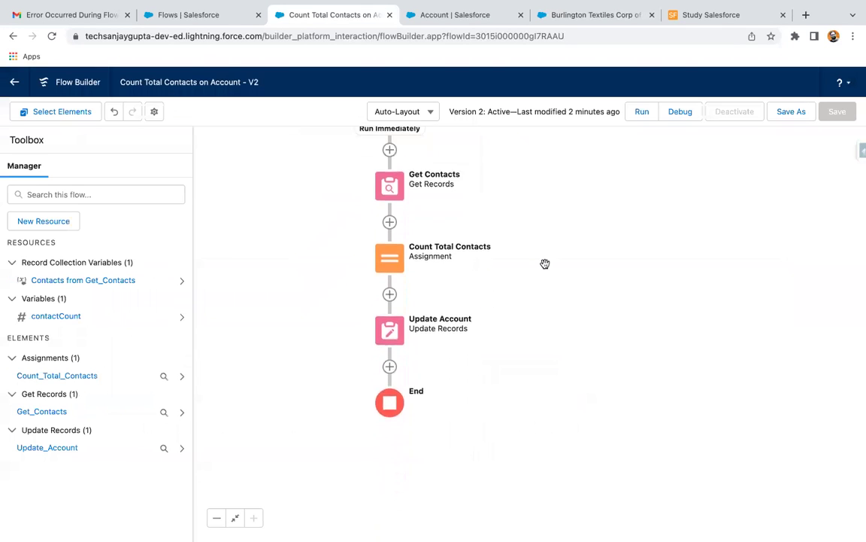
{"action": "left_click_drag", "start_coordinate": [573, 195], "coordinate": [556, 300]}
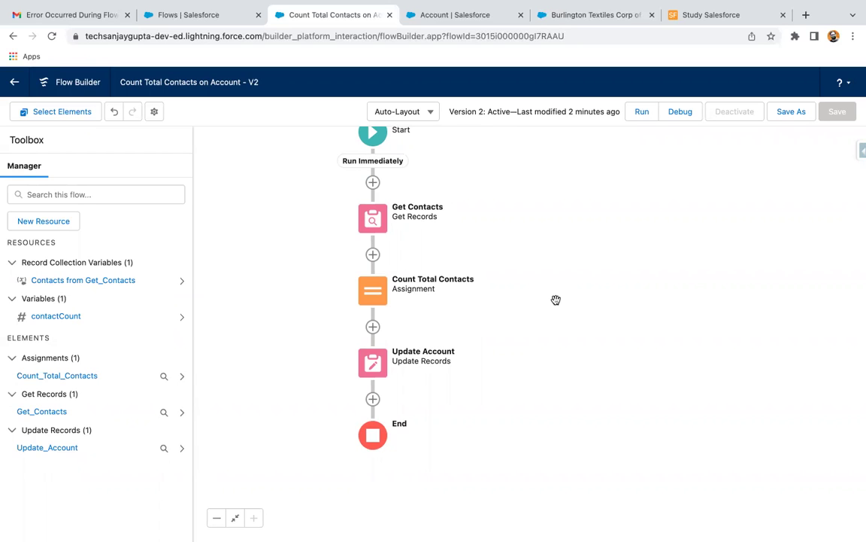
{"action": "left_click_drag", "start_coordinate": [501, 270], "coordinate": [499, 292]}
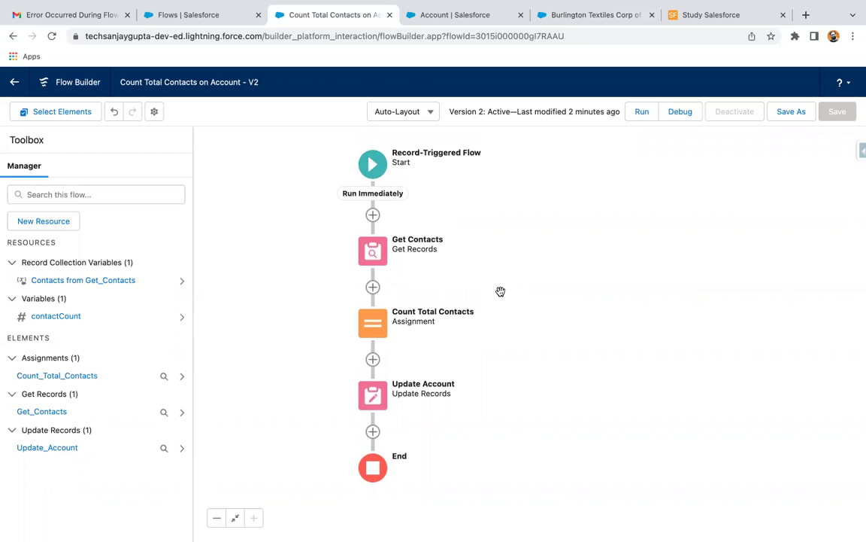
{"action": "double_click", "coordinate": [374, 249]}
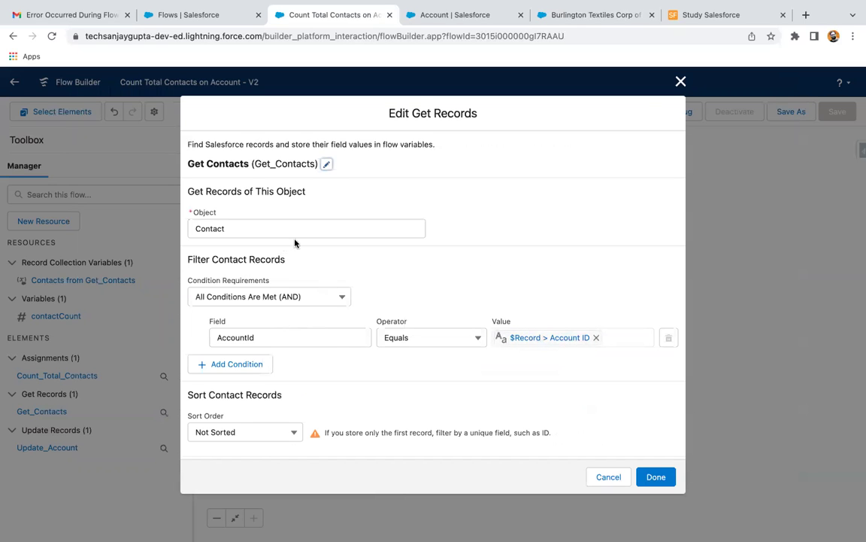
{"action": "left_click", "coordinate": [681, 82]}
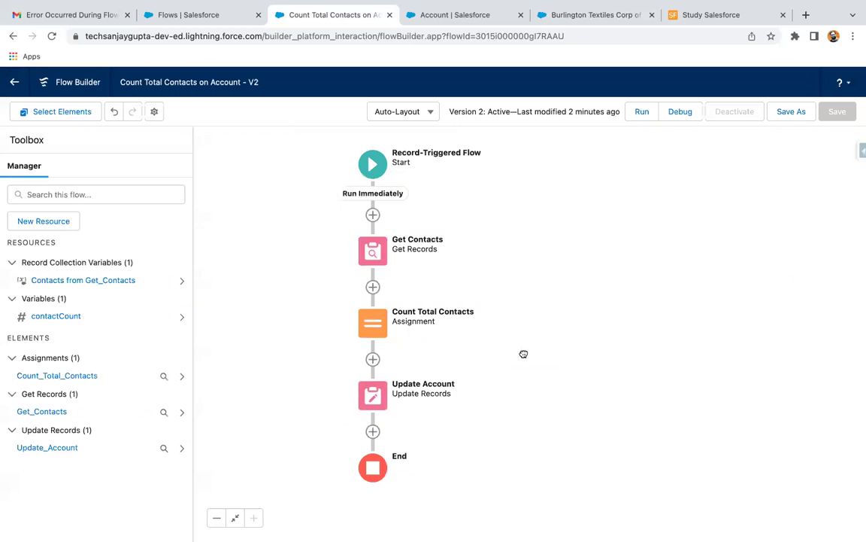
Add a Get Records element after Update Account, labelled "Get Contacts for Existing Account".
{"action": "left_click_drag", "start_coordinate": [522, 354], "coordinate": [525, 304]}
{"action": "scroll", "coordinate": [391, 329], "scroll_direction": "down", "scroll_amount": 1}
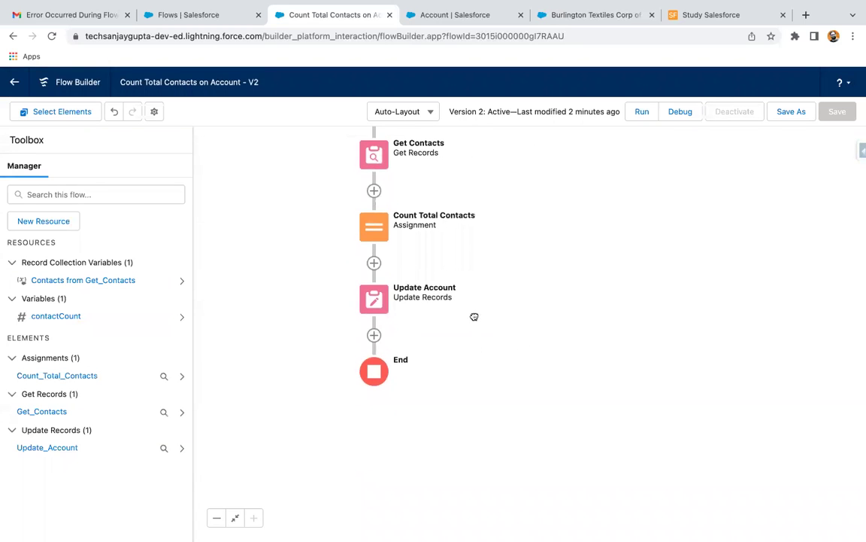
{"action": "scroll", "coordinate": [475, 294], "scroll_direction": "down", "scroll_amount": 2}
{"action": "left_click", "coordinate": [376, 265]}
{"action": "scroll", "coordinate": [353, 361], "scroll_direction": "down", "scroll_amount": 2}
{"action": "scroll", "coordinate": [361, 371], "scroll_direction": "down", "scroll_amount": 5}
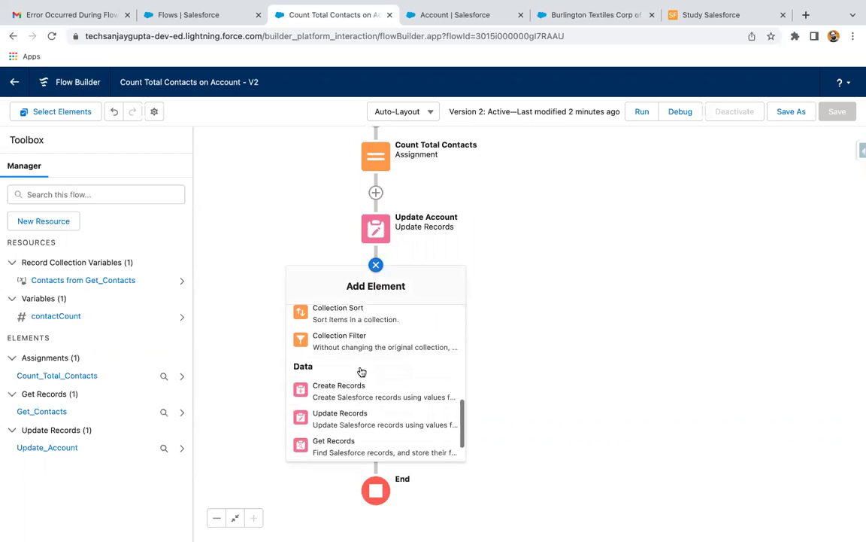
{"action": "left_click", "coordinate": [347, 444]}
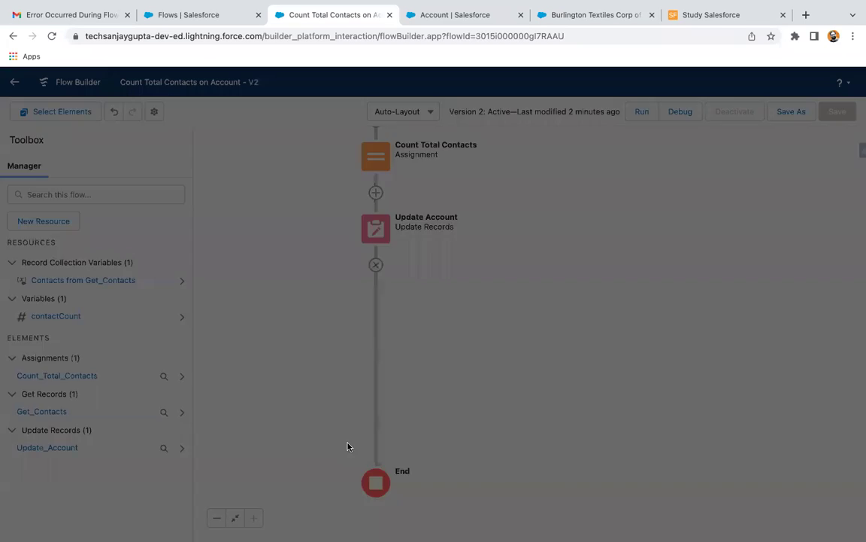
{"action": "type", "text": "Get"}
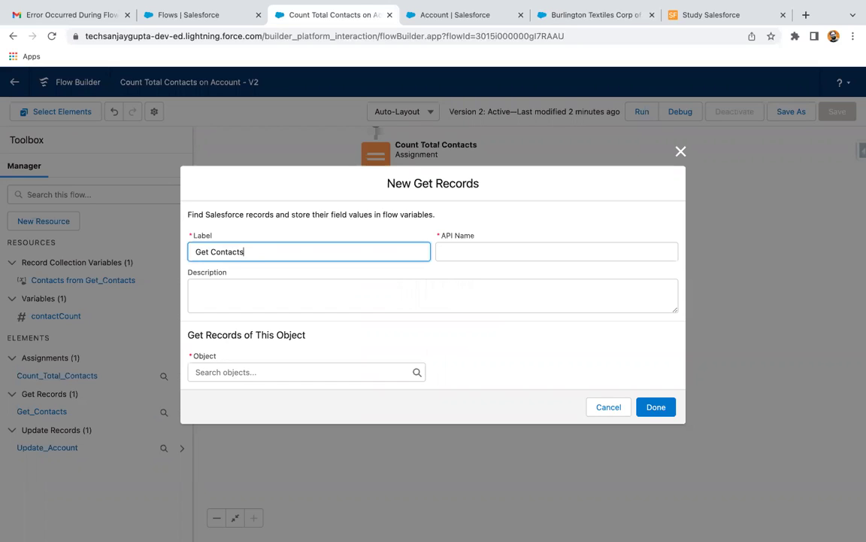
{"action": "type", "text": "Contacts for Existing Account"}
{"action": "left_click", "coordinate": [458, 331]}
Set the element's object to Contact and filter on AccountId Equals, choosing $Record__Prior as the value's source.
{"action": "left_click", "coordinate": [269, 372]}
{"action": "type", "text": "contact"}
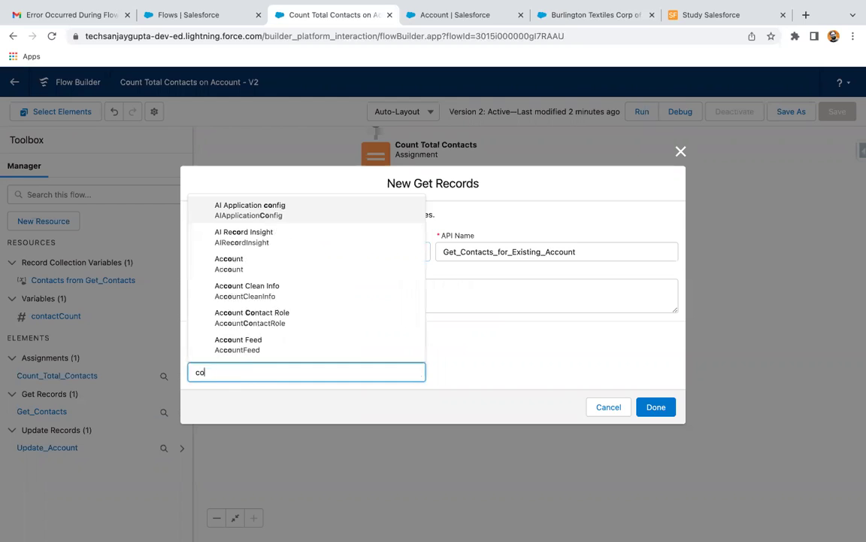
{"action": "left_click", "coordinate": [248, 263]}
{"action": "scroll", "coordinate": [285, 310], "scroll_direction": "down", "scroll_amount": 3}
{"action": "left_click", "coordinate": [263, 261]}
{"action": "type", "text": "account"}
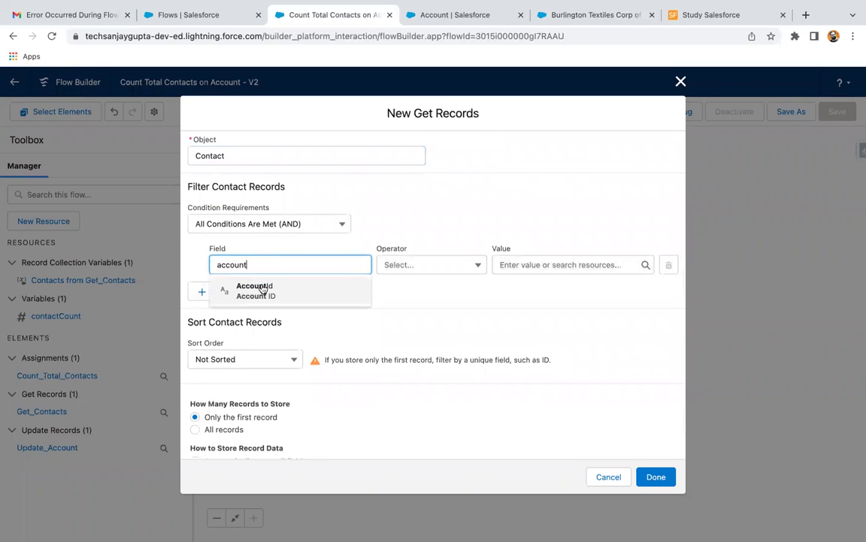
{"action": "left_click", "coordinate": [297, 285]}
{"action": "left_click", "coordinate": [518, 266]}
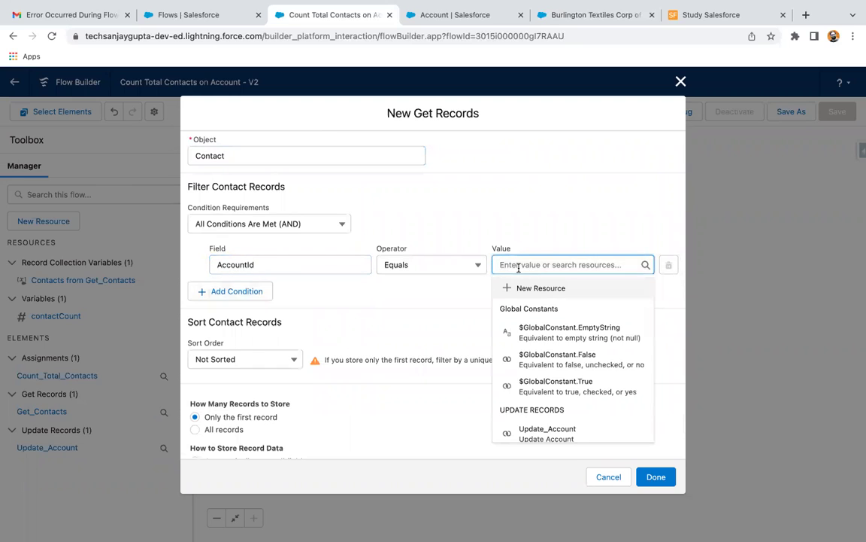
{"action": "type", "text": "pri"}
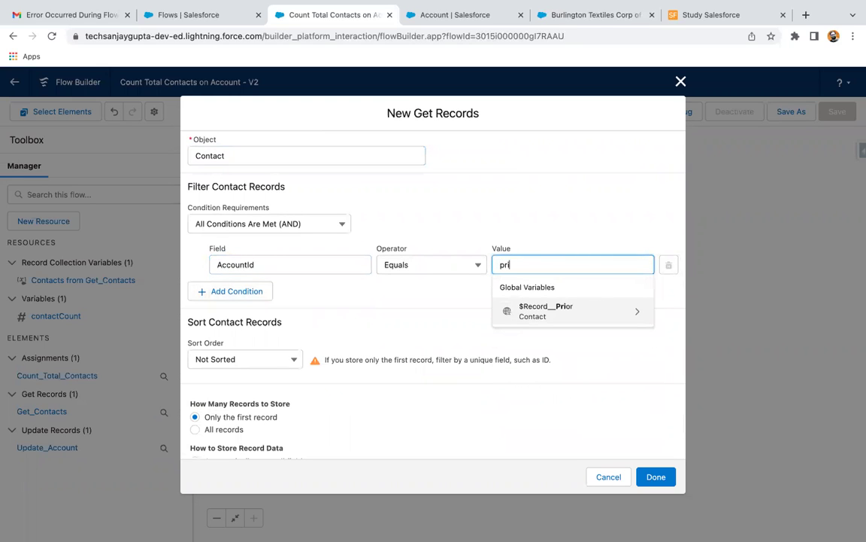
{"action": "left_click", "coordinate": [540, 314]}
Switch to the contact Acc 3304 Acc 3304, try changing its account to Acc 1102, and discard the edit.
{"action": "left_click", "coordinate": [530, 15]}
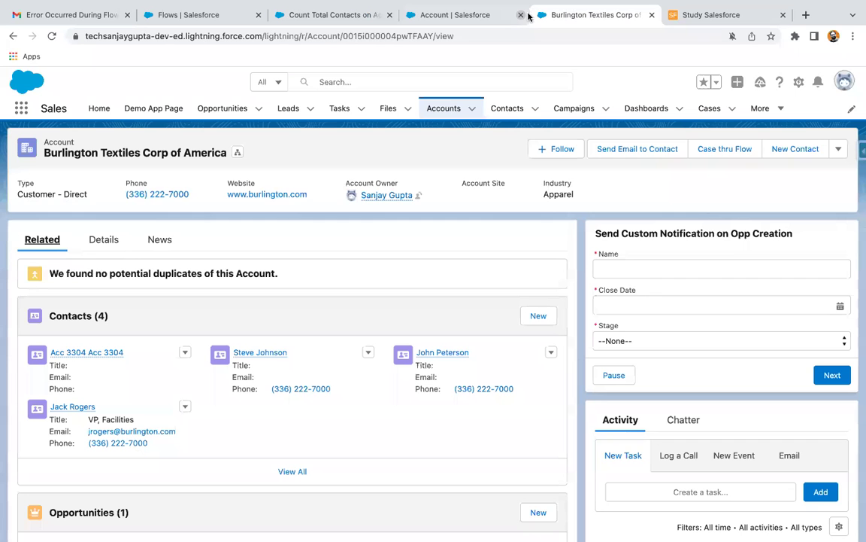
{"action": "left_click", "coordinate": [101, 353]}
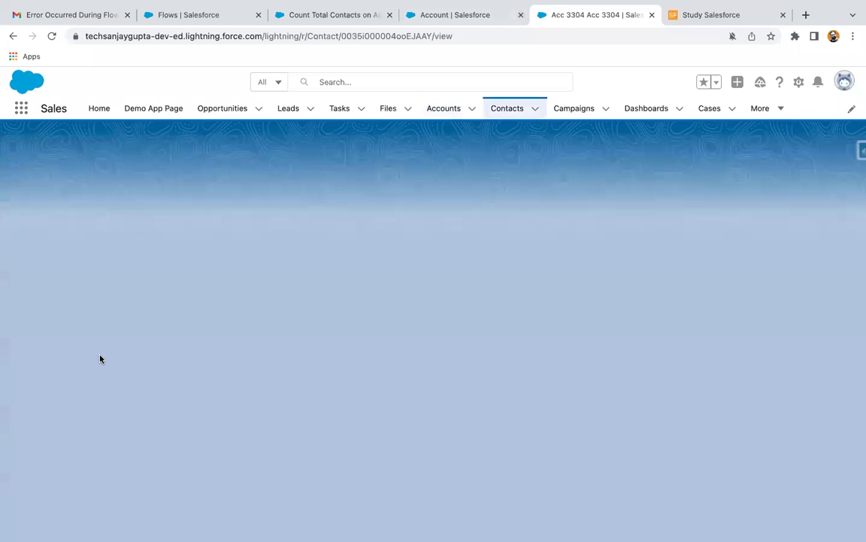
{"action": "left_click", "coordinate": [106, 241]}
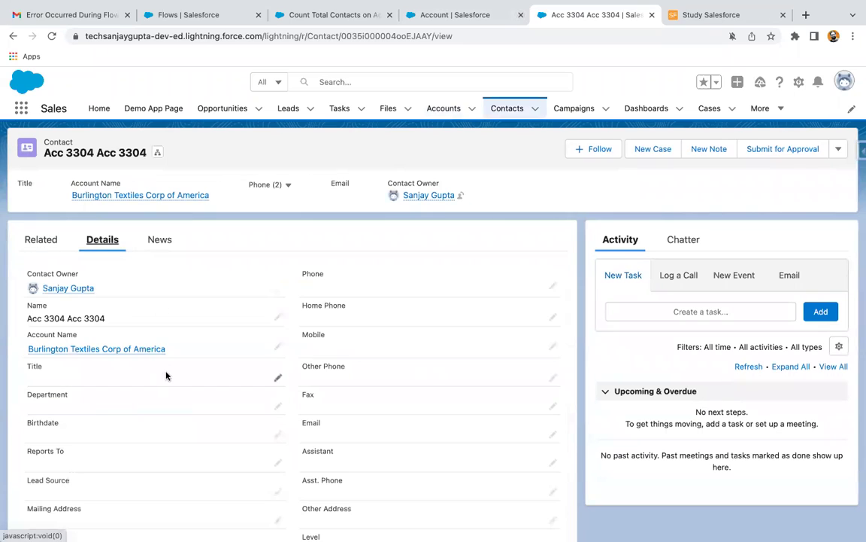
{"action": "left_click", "coordinate": [278, 347]}
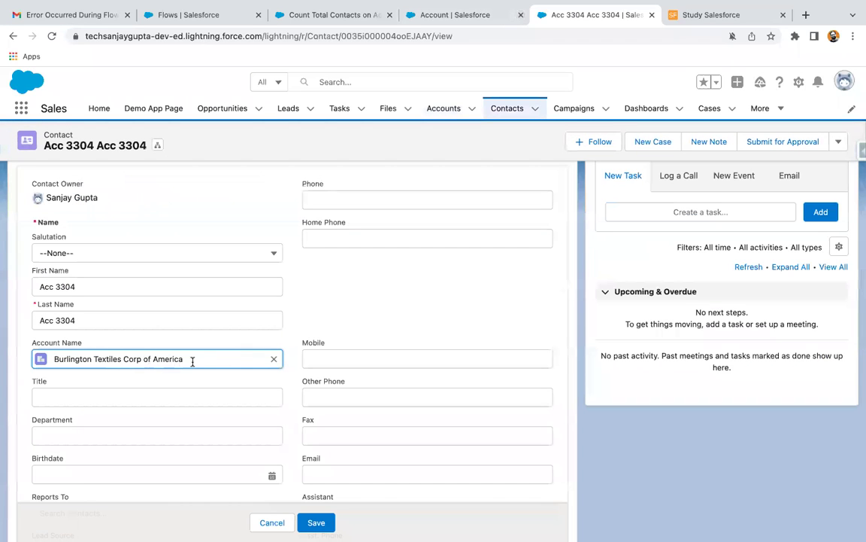
{"action": "left_click", "coordinate": [274, 359]}
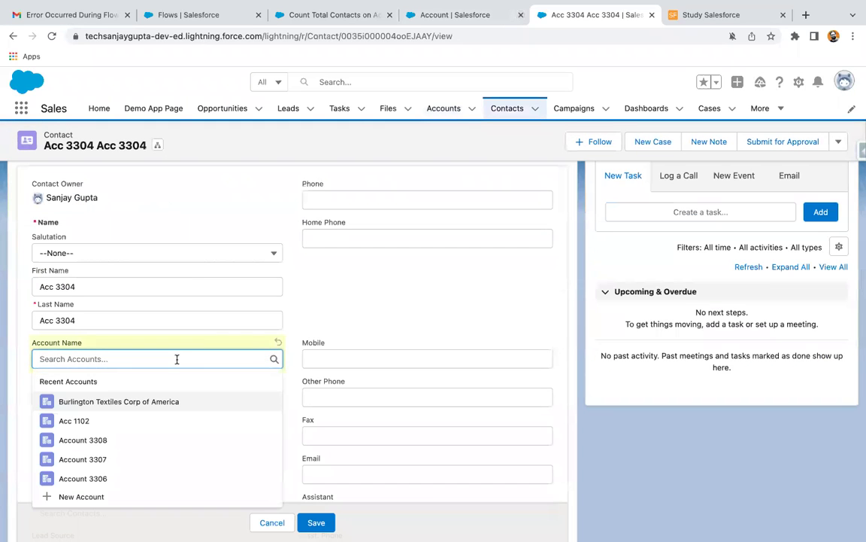
{"action": "left_click", "coordinate": [117, 423]}
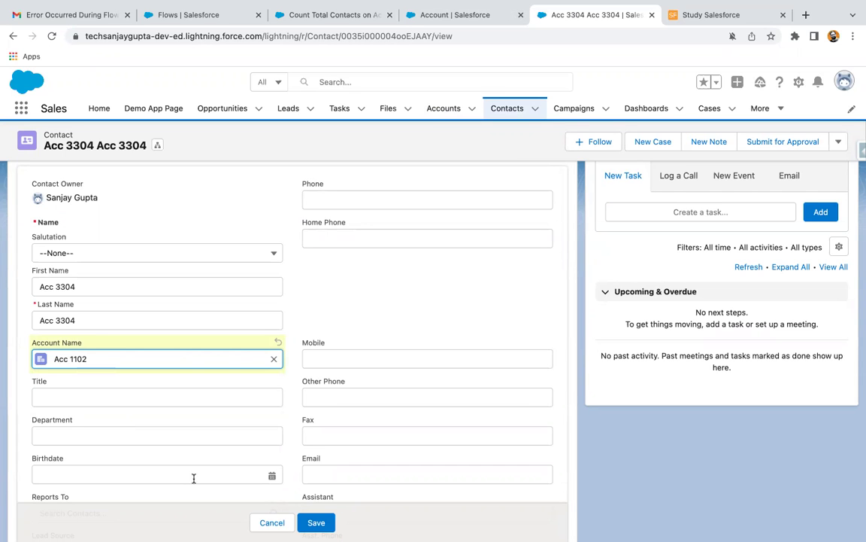
{"action": "left_click", "coordinate": [274, 359]}
{"action": "left_click", "coordinate": [272, 522]}
Return to the flow, complete the filter value as $Record__Prior > Account ID and store all records.
{"action": "left_click", "coordinate": [331, 14]}
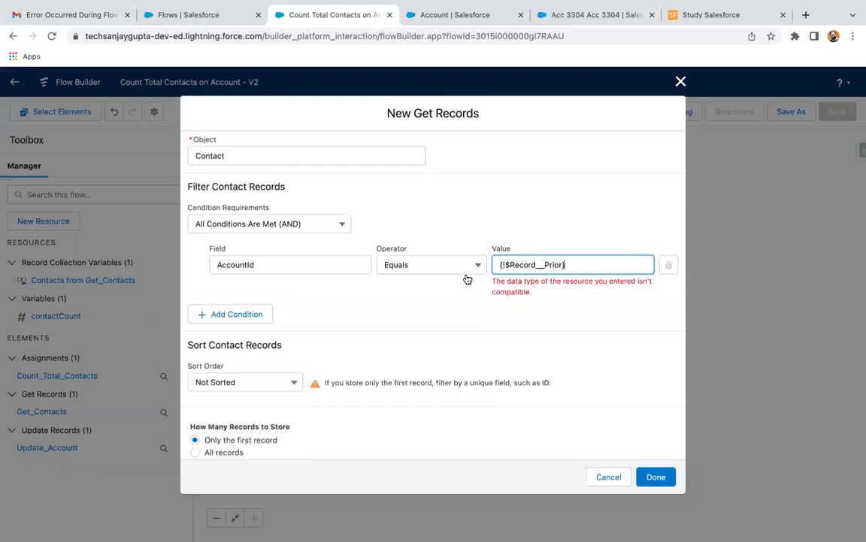
{"action": "left_click", "coordinate": [561, 264]}
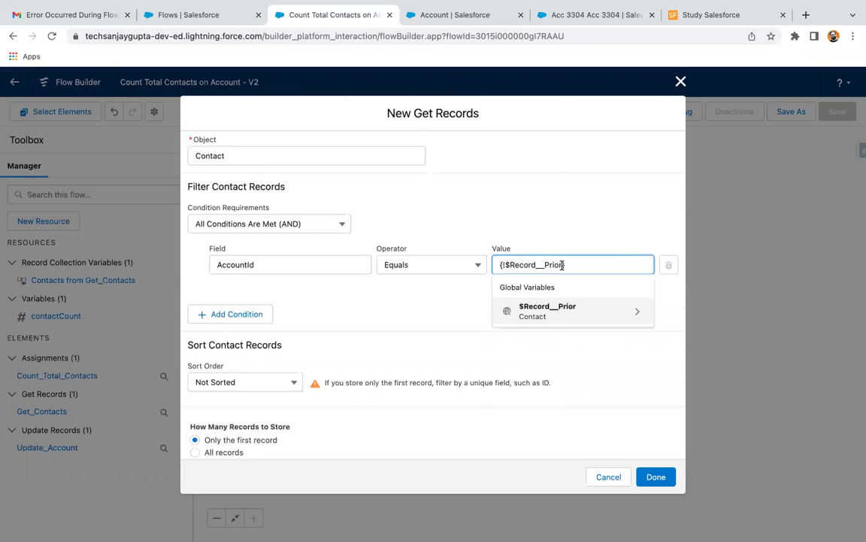
{"action": "type", "text": "."}
{"action": "type", "text": "account"}
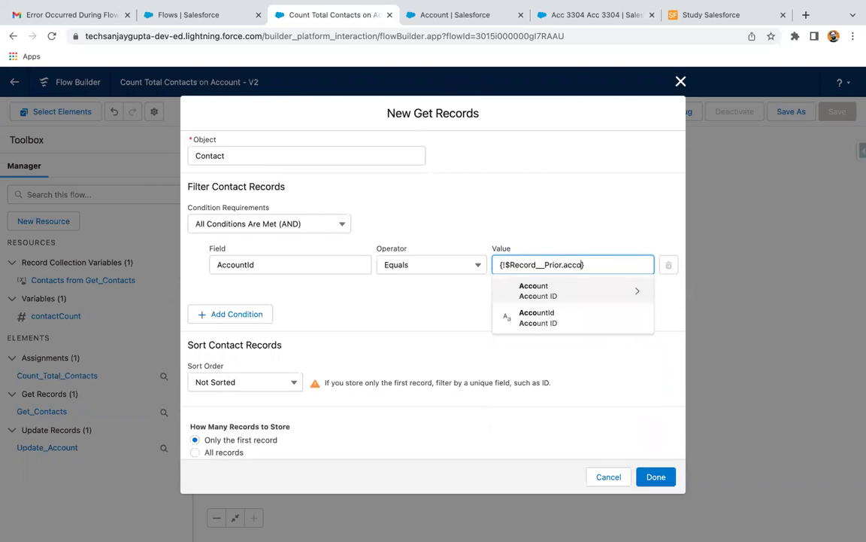
{"action": "left_click", "coordinate": [530, 321]}
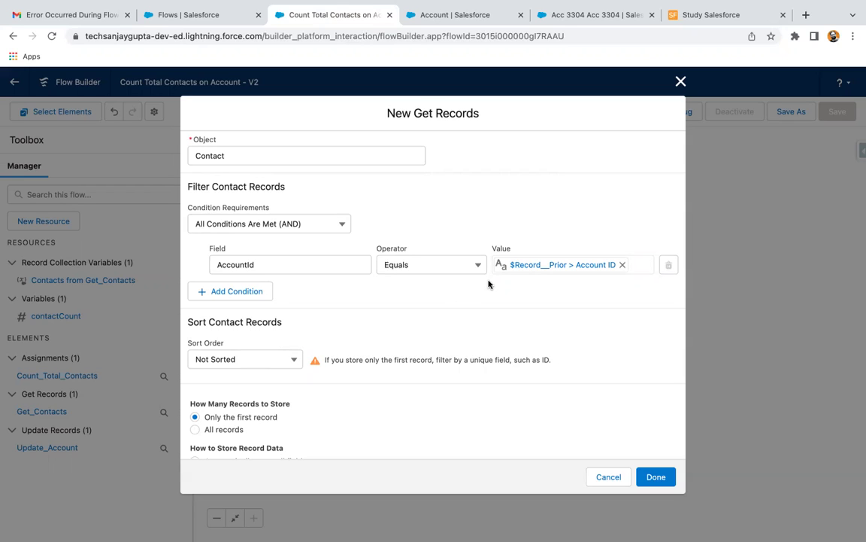
{"action": "scroll", "coordinate": [224, 391], "scroll_direction": "down", "scroll_amount": 1}
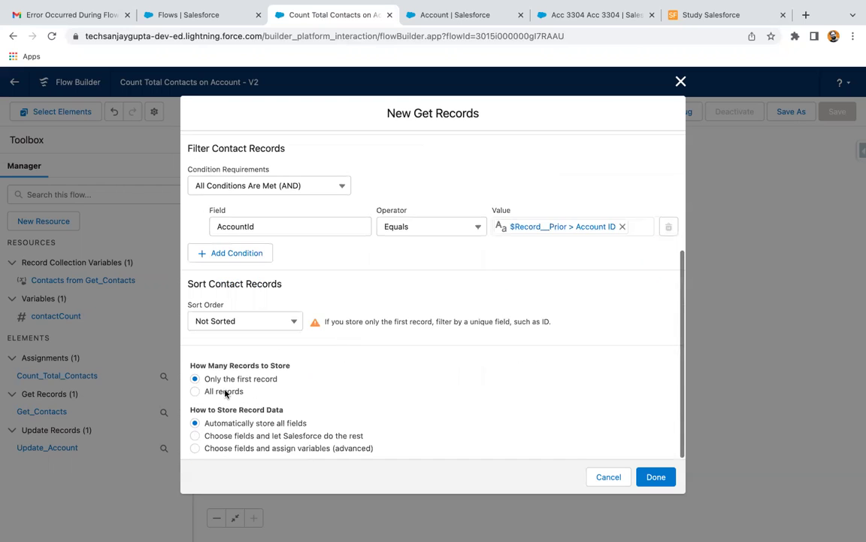
{"action": "left_click", "coordinate": [224, 392]}
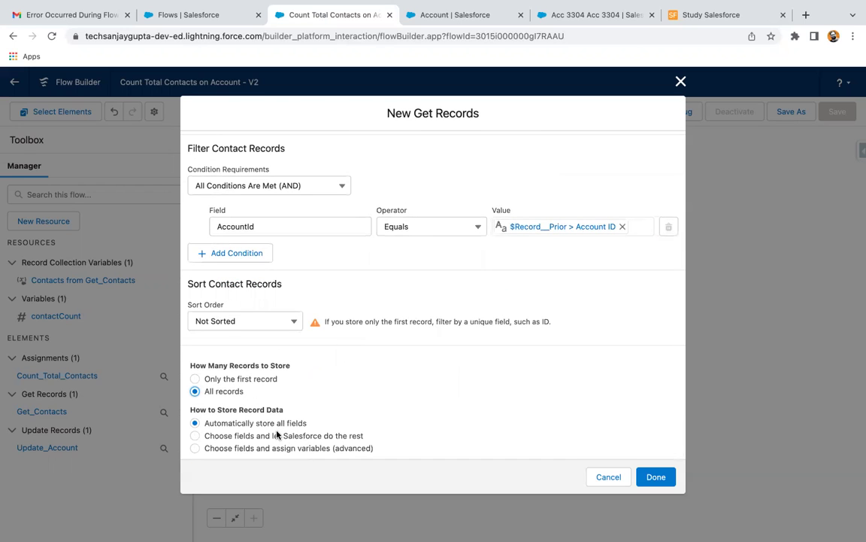
{"action": "left_click", "coordinate": [656, 476]}
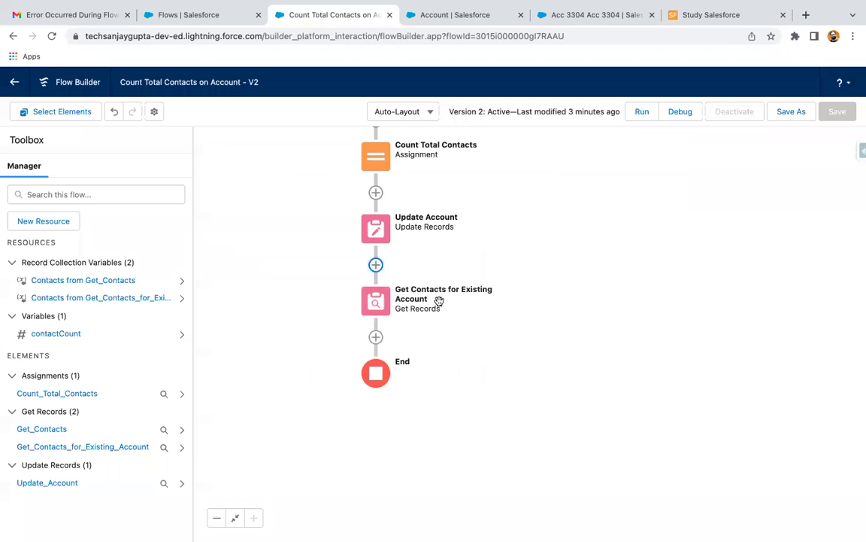
Add an Assignment after Get Contacts for Existing Account, labelled "Count Total contacts for existing account".
{"action": "left_click", "coordinate": [376, 337]}
{"action": "scroll", "coordinate": [377, 429], "scroll_direction": "down", "scroll_amount": 5}
{"action": "left_click", "coordinate": [361, 419]}
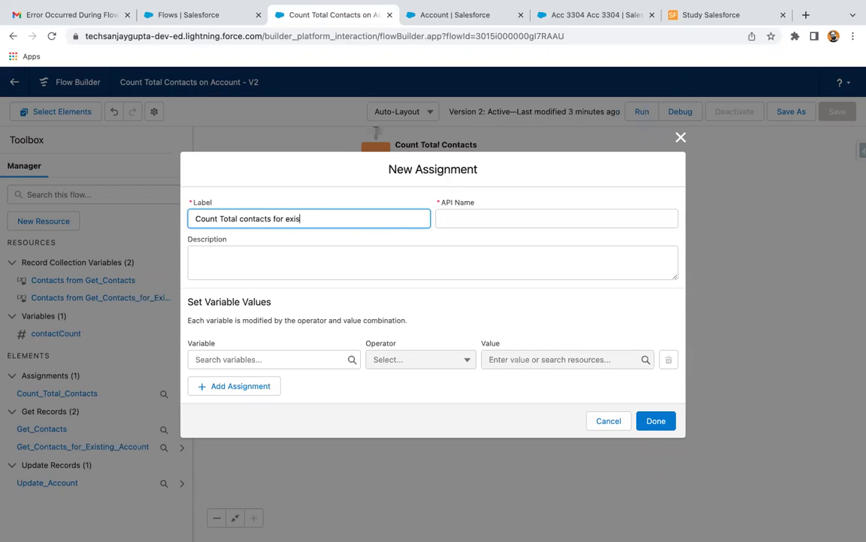
{"action": "type", "text": "Count Total contacts for existing account"}
Create a new variable resource named countContactForExistingAcc with the Number data type for the assignment.
{"action": "left_click", "coordinate": [233, 358]}
{"action": "left_click", "coordinate": [234, 384]}
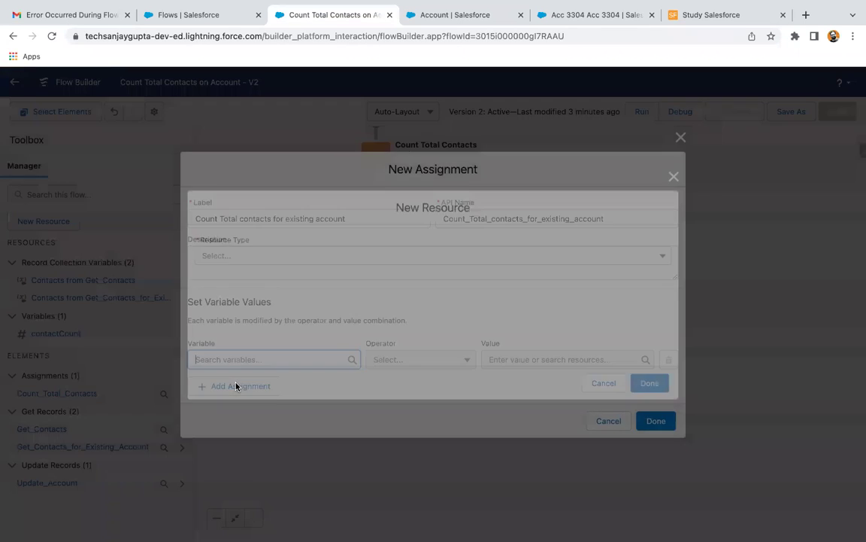
{"action": "left_click", "coordinate": [240, 264]}
{"action": "left_click", "coordinate": [236, 277]}
{"action": "left_click", "coordinate": [244, 275]}
{"action": "type", "text": "foun"}
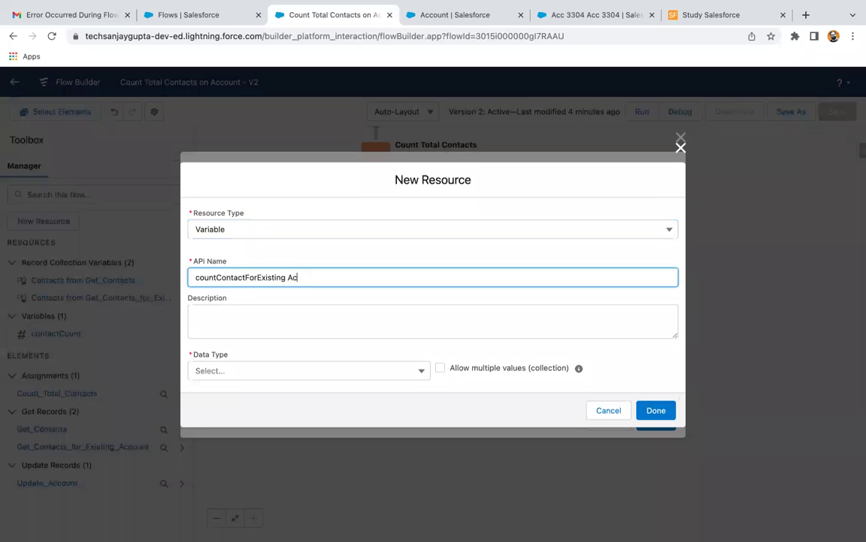
{"action": "left_click", "coordinate": [240, 373]}
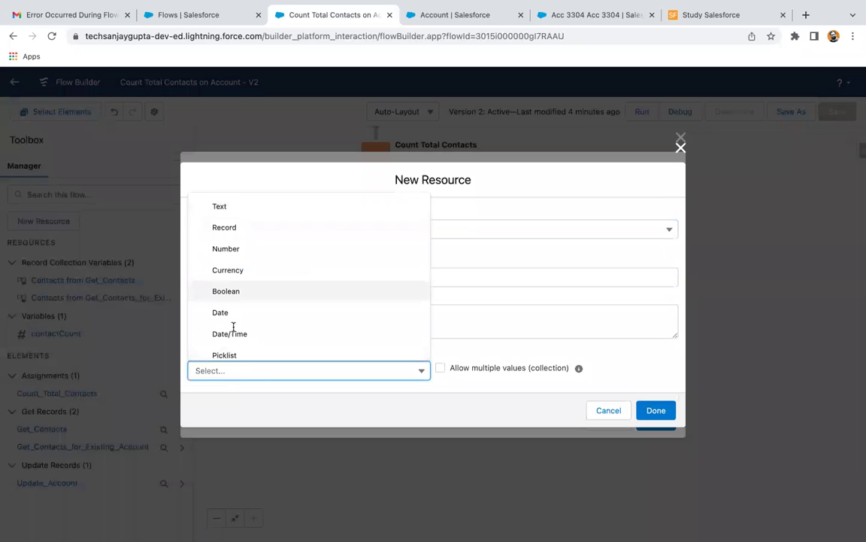
{"action": "left_click", "coordinate": [229, 248]}
Set the new variable's decimal places to 0 and default value to 0, and finish creating it.
{"action": "left_click", "coordinate": [228, 354]}
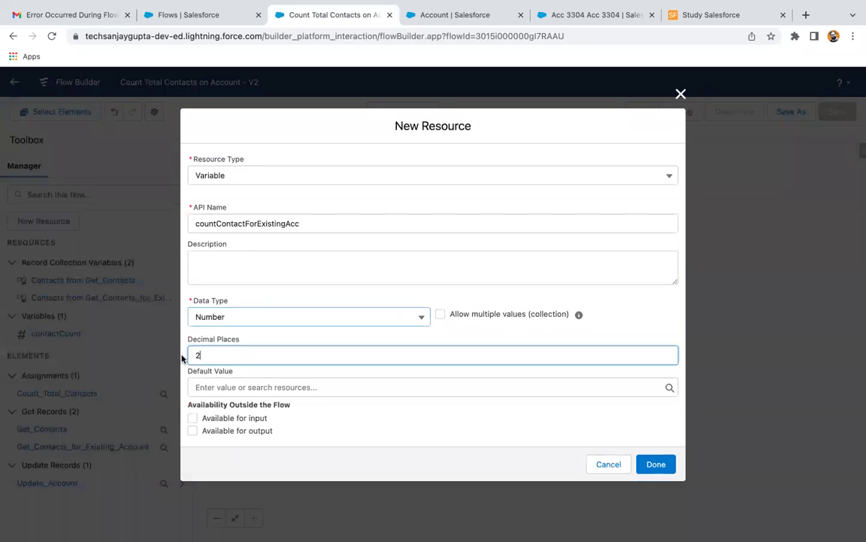
{"action": "key", "text": "BackSpace"}
{"action": "type", "text": "0"}
{"action": "left_click", "coordinate": [198, 387]}
{"action": "type", "text": "0"}
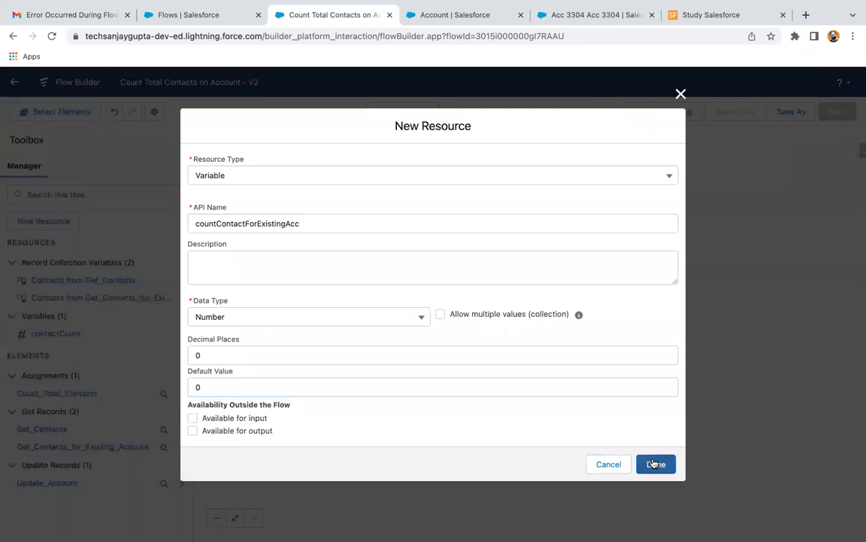
{"action": "left_click", "coordinate": [653, 463]}
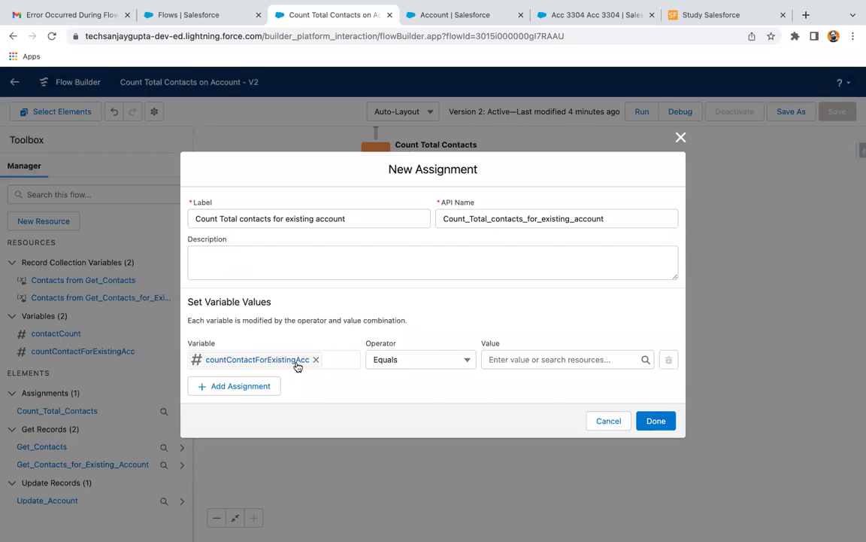
{"action": "left_click", "coordinate": [506, 360]}
{"action": "type", "text": "get"}
{"action": "key", "text": "BackSpace"}
{"action": "key", "text": "BackSpace"}
{"action": "key", "text": "BackSpace"}
{"action": "type", "text": "ge"}
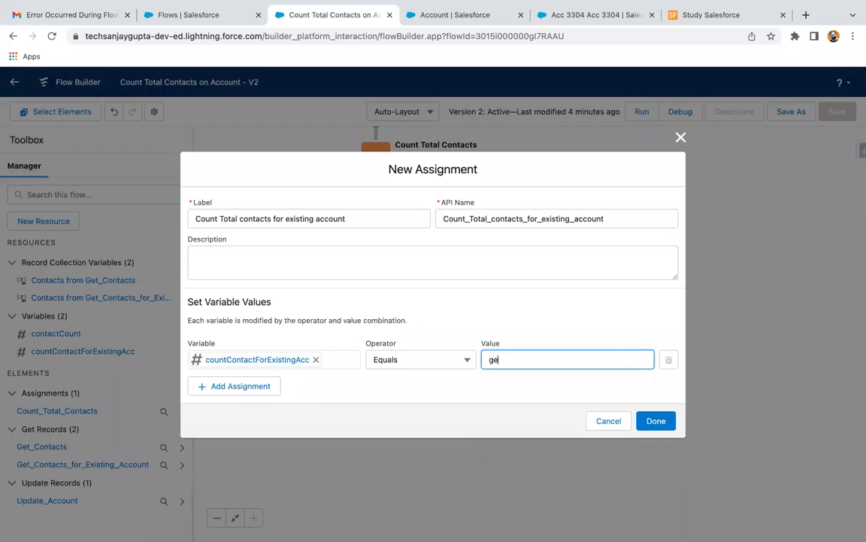
{"action": "key", "text": "BackSpace"}
{"action": "key", "text": "BackSpace"}
{"action": "key", "text": "BackSpace"}
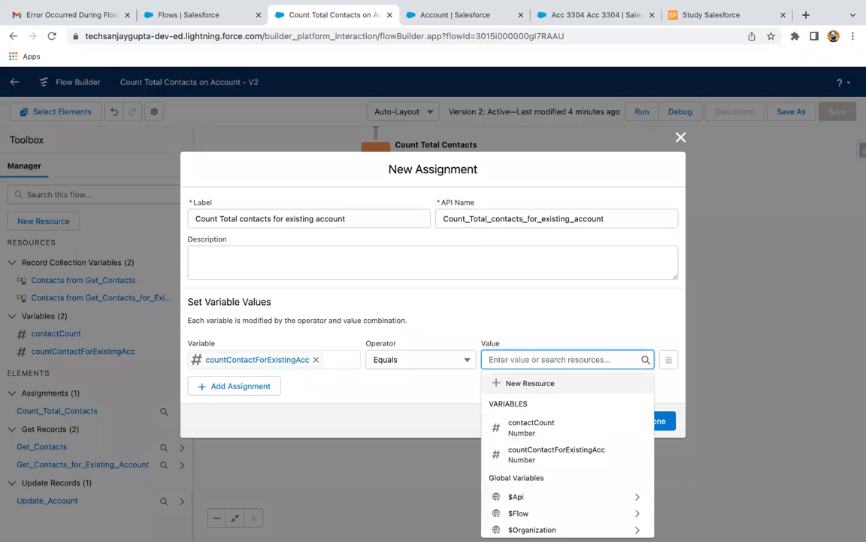
Assign countContactForExistingAcc with Equals Count of Get_Contacts_for_Existing_Account and finish the assignment.
{"action": "left_click", "coordinate": [414, 360]}
{"action": "left_click", "coordinate": [413, 447]}
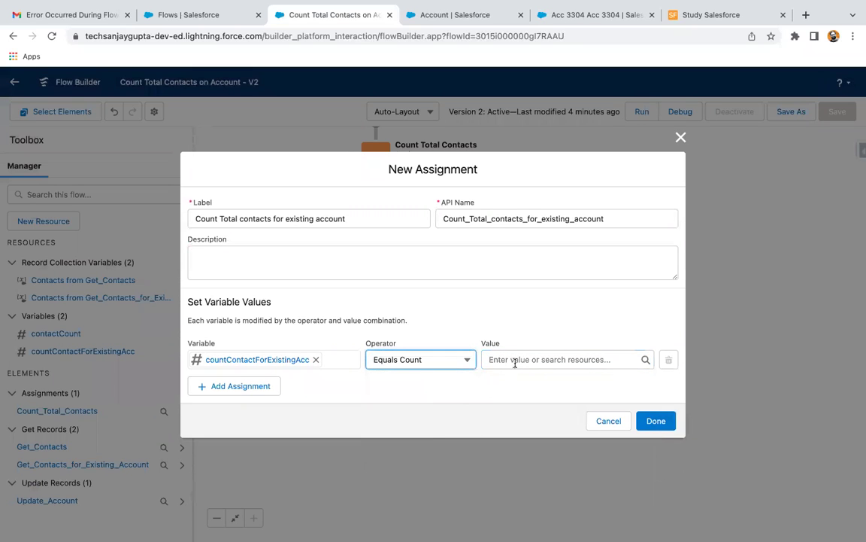
{"action": "left_click", "coordinate": [515, 360]}
{"action": "type", "text": "get"}
{"action": "left_click", "coordinate": [559, 429]}
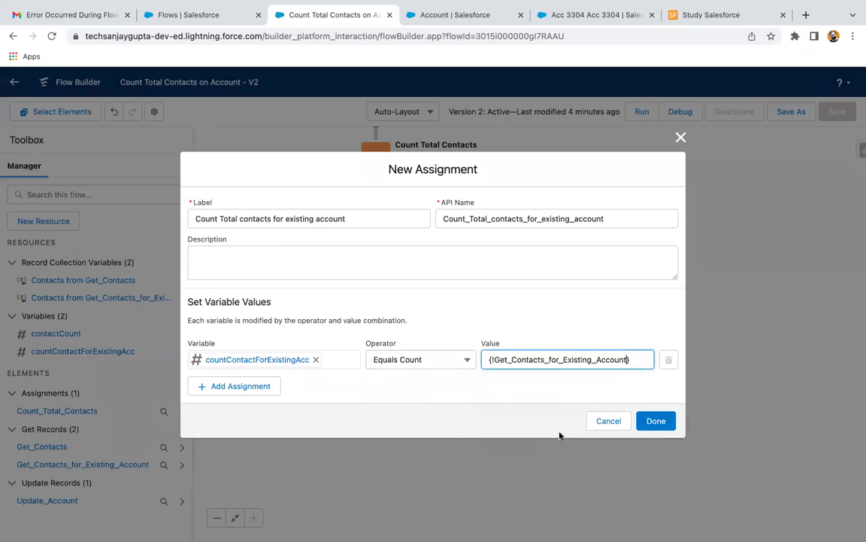
{"action": "left_click", "coordinate": [656, 421]}
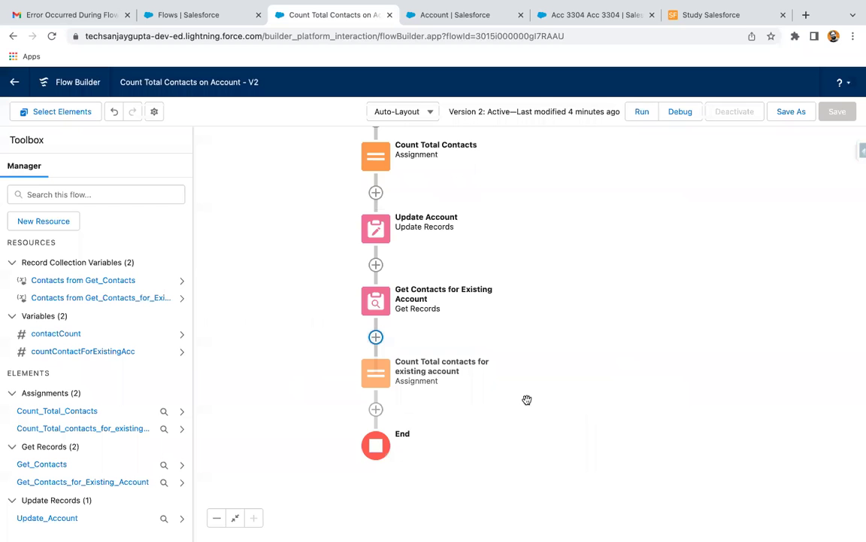
Add an Update Records element after Count Total contacts for existing account, labelled "Update Existing Account".
{"action": "left_click", "coordinate": [376, 410]}
{"action": "scroll", "coordinate": [362, 462], "scroll_direction": "down", "scroll_amount": 10}
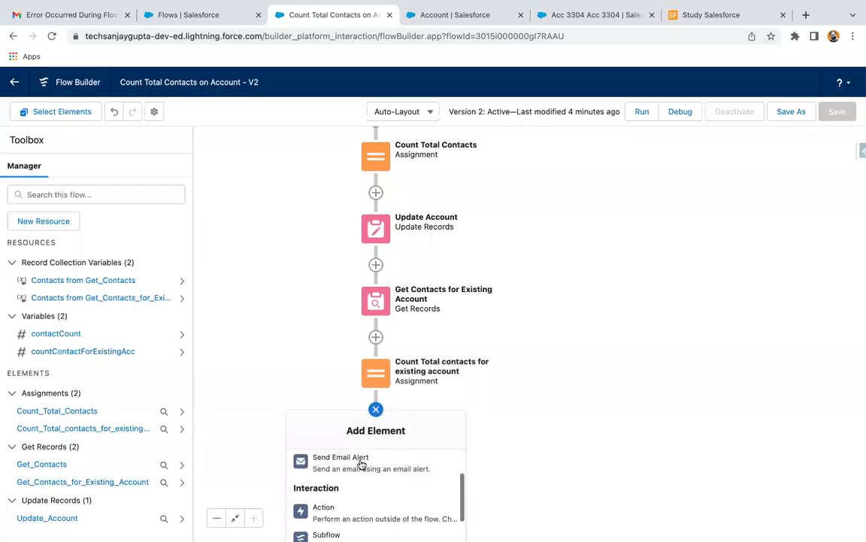
{"action": "scroll", "coordinate": [362, 464], "scroll_direction": "down", "scroll_amount": 5}
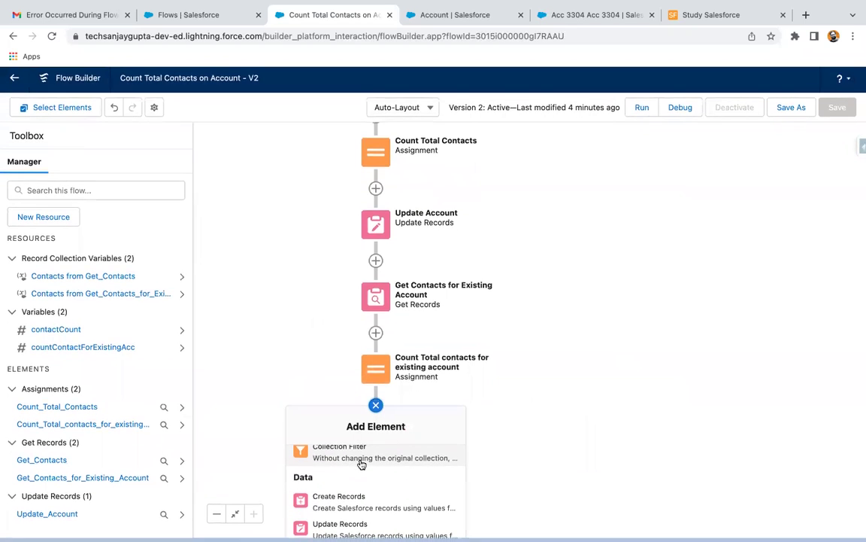
{"action": "left_click", "coordinate": [340, 530]}
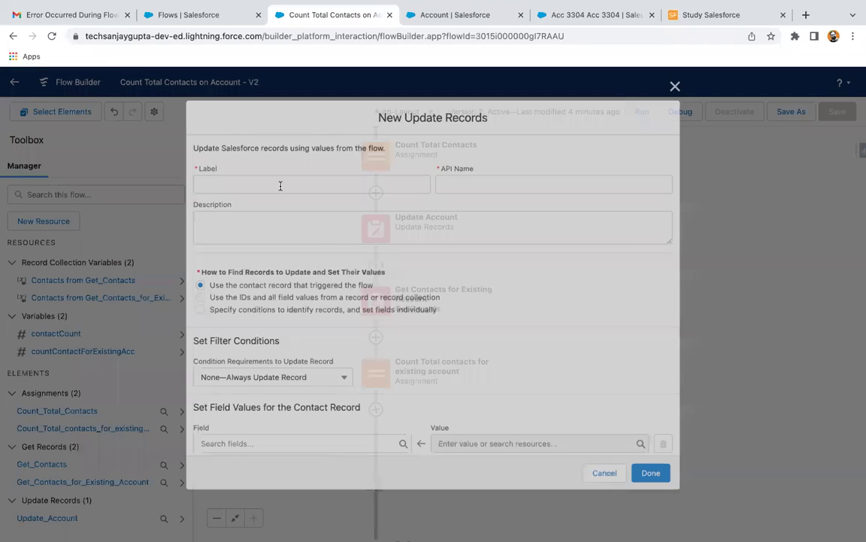
{"action": "type", "text": "Update Existing Accou"}
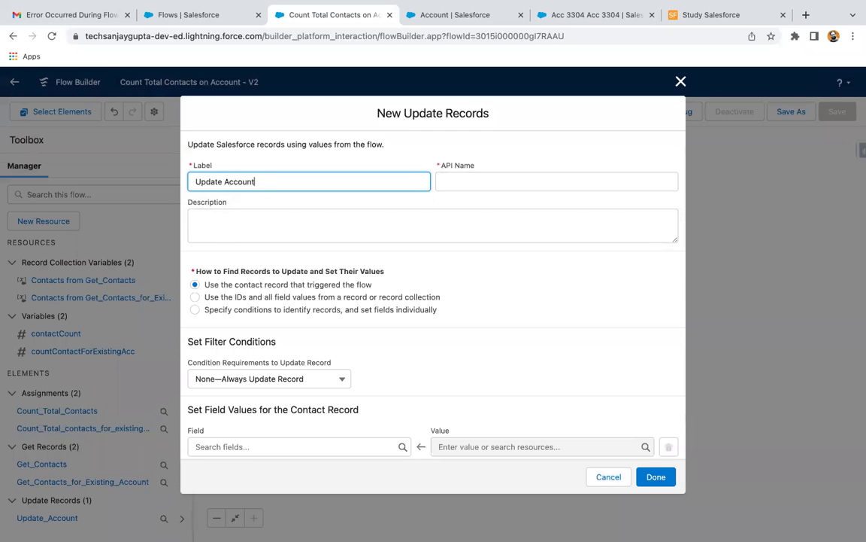
{"action": "type", "text": "nt"}
{"action": "left_click", "coordinate": [225, 181]}
{"action": "type", "text": "Existing"}
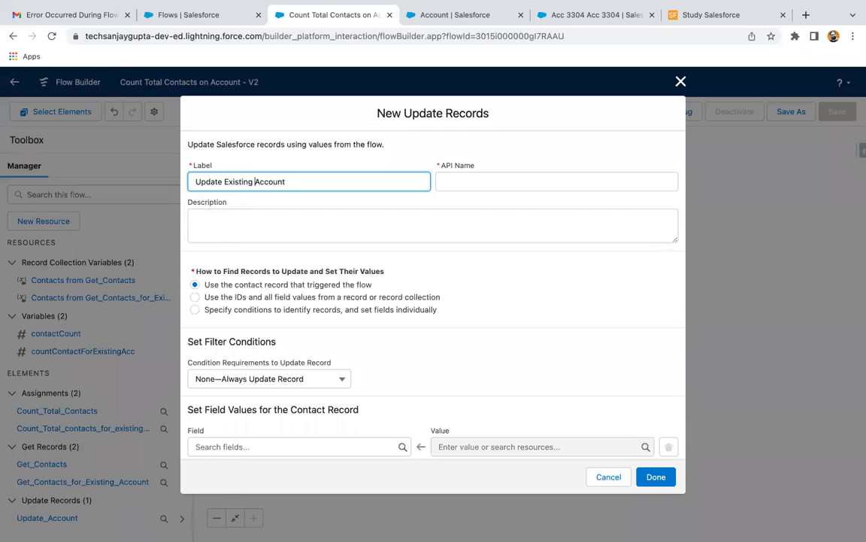
Have the update specify conditions to identify records and set fields individually, with Account as the object.
{"action": "left_click", "coordinate": [228, 309]}
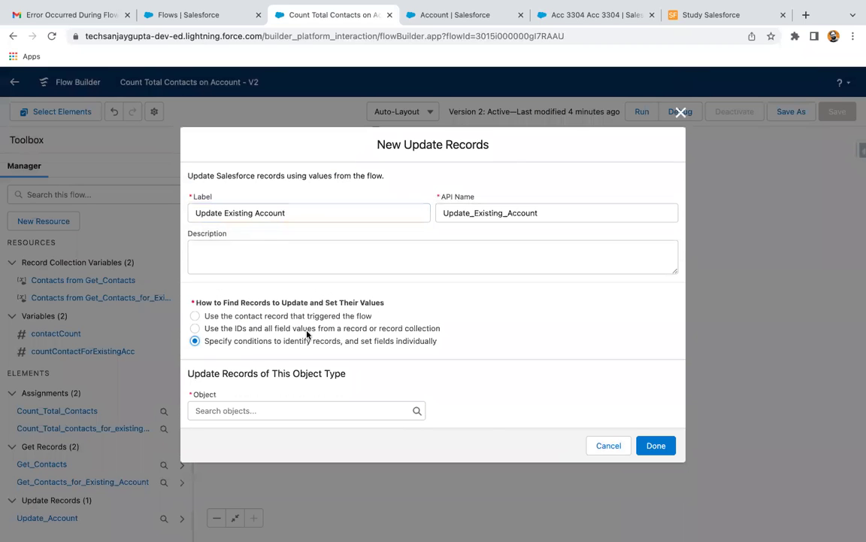
{"action": "left_click", "coordinate": [265, 406]}
{"action": "type", "text": "acc"}
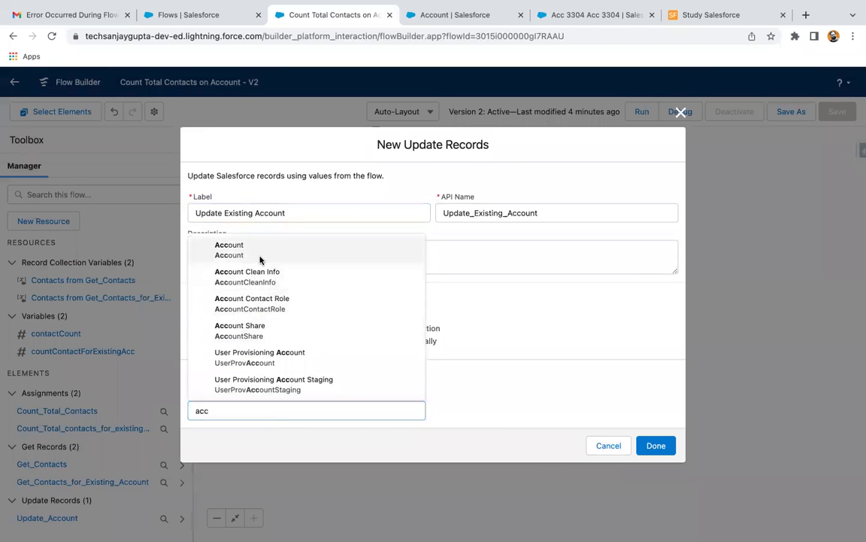
{"action": "left_click", "coordinate": [286, 248]}
{"action": "scroll", "coordinate": [293, 314], "scroll_direction": "down", "scroll_amount": 3}
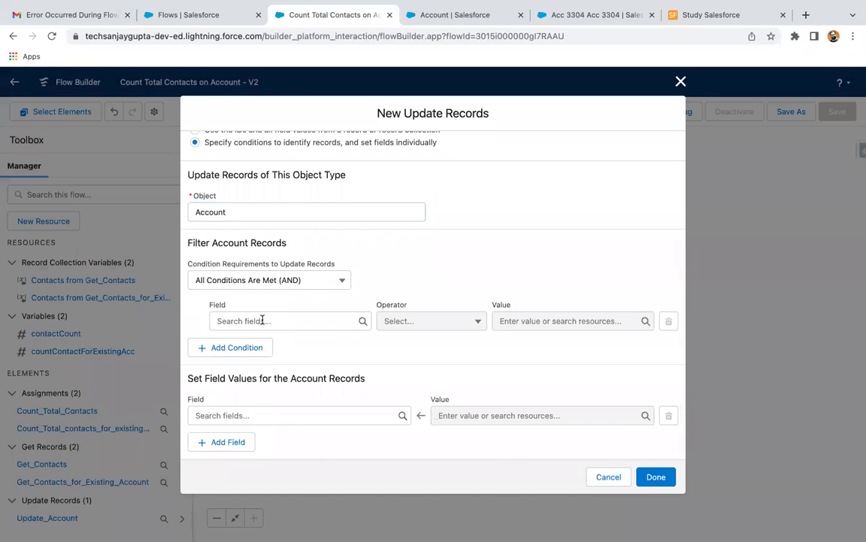
Filter the Account records where Id Equals $Record__Prior > Account ID.
{"action": "left_click", "coordinate": [262, 320]}
{"action": "type", "text": "Id"}
{"action": "left_click", "coordinate": [244, 428]}
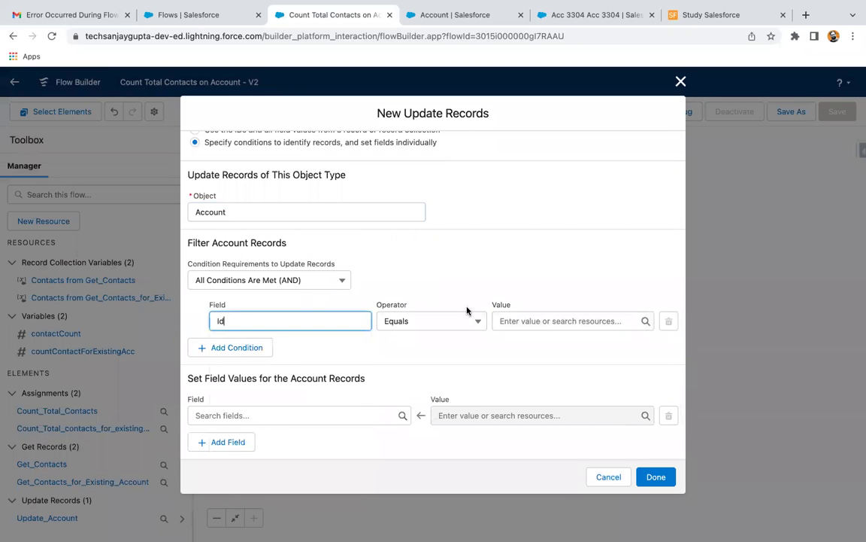
{"action": "left_click", "coordinate": [519, 320]}
{"action": "type", "text": "rec"}
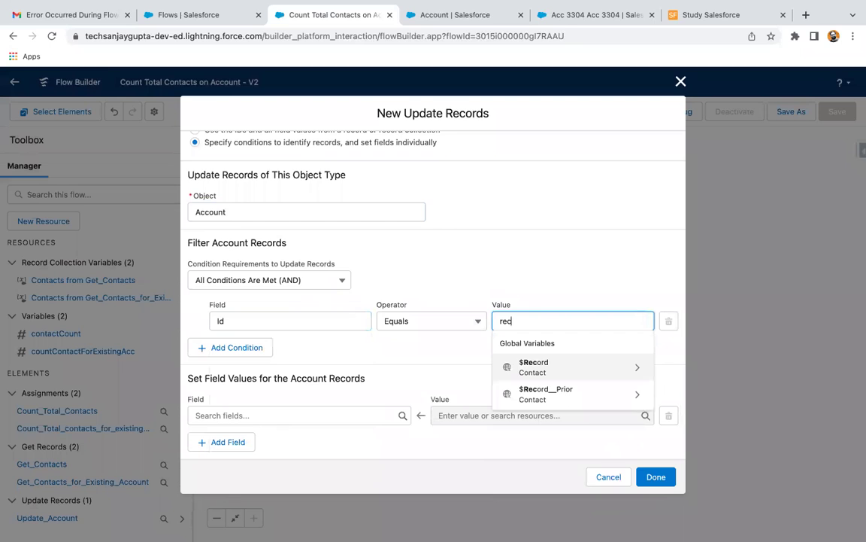
{"action": "left_click", "coordinate": [543, 394]}
{"action": "type", "text": ".acc"}
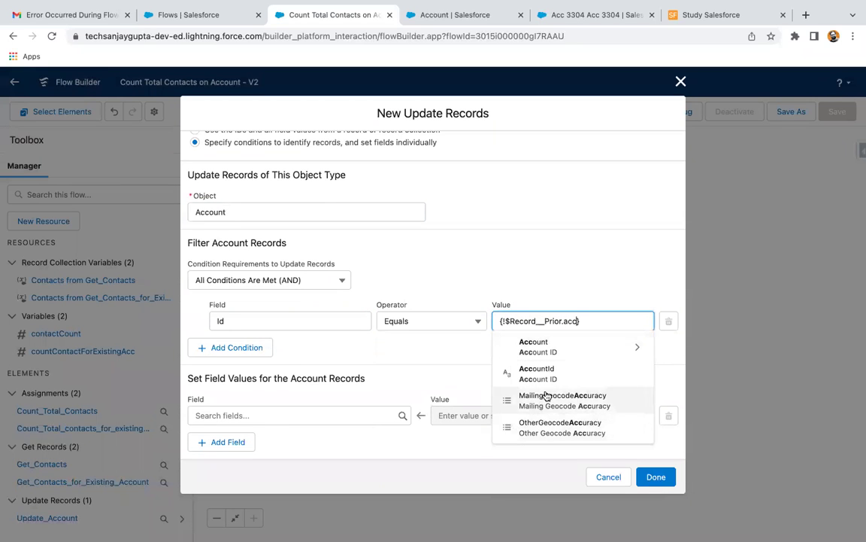
{"action": "left_click", "coordinate": [536, 372]}
Set Total_Contacts__c to the countContactForExistingAcc variable and finish the Update Existing Account element.
{"action": "left_click", "coordinate": [325, 412]}
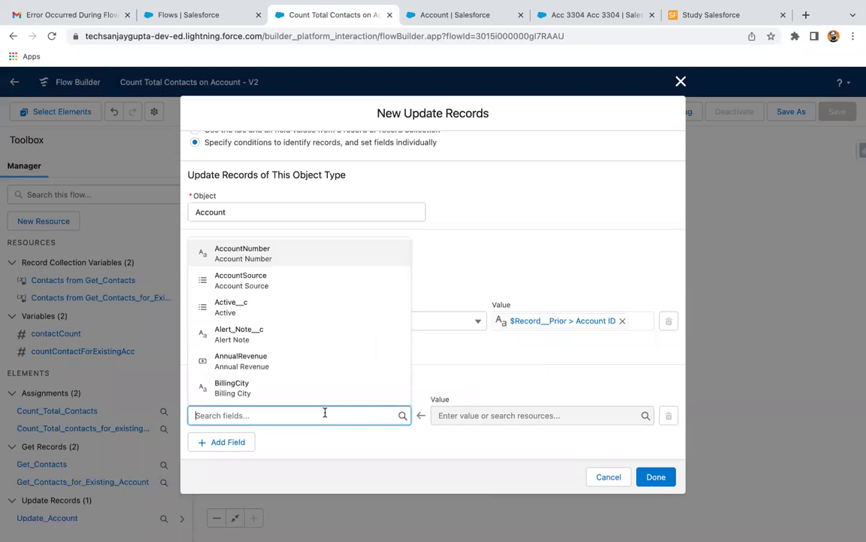
{"action": "type", "text": "total"}
{"action": "left_click", "coordinate": [314, 391]}
{"action": "left_click", "coordinate": [443, 415]}
{"action": "type", "text": "t"}
{"action": "key", "text": "BackSpace"}
{"action": "type", "text": "count"}
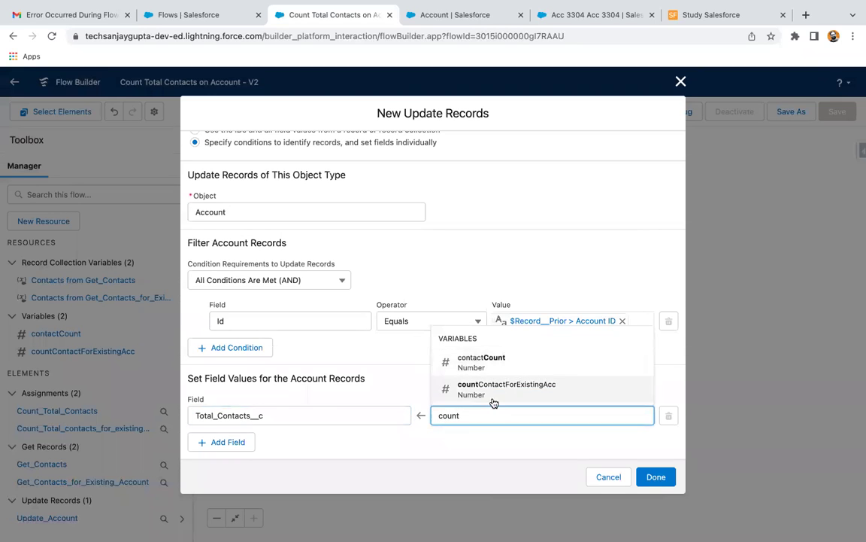
{"action": "left_click", "coordinate": [516, 392]}
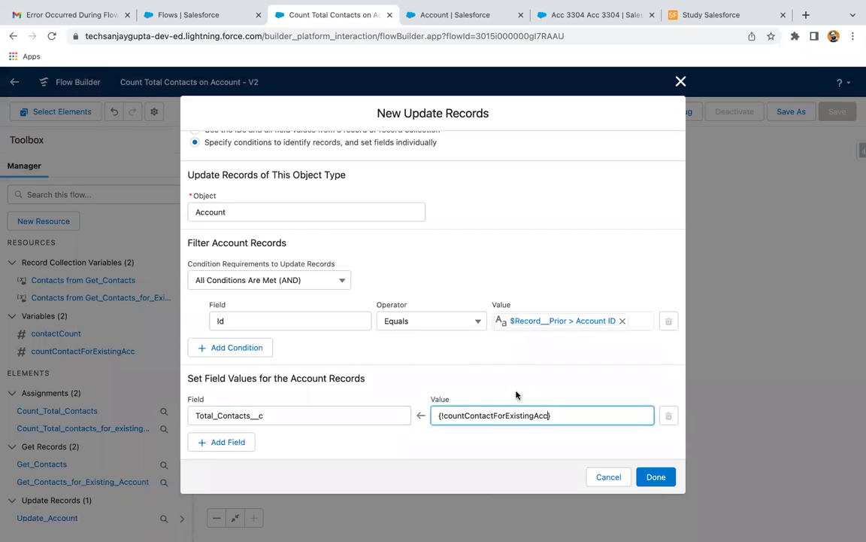
{"action": "left_click", "coordinate": [657, 478]}
Save the flow as a new version and activate it.
{"action": "left_click_drag", "start_coordinate": [605, 253], "coordinate": [606, 350]}
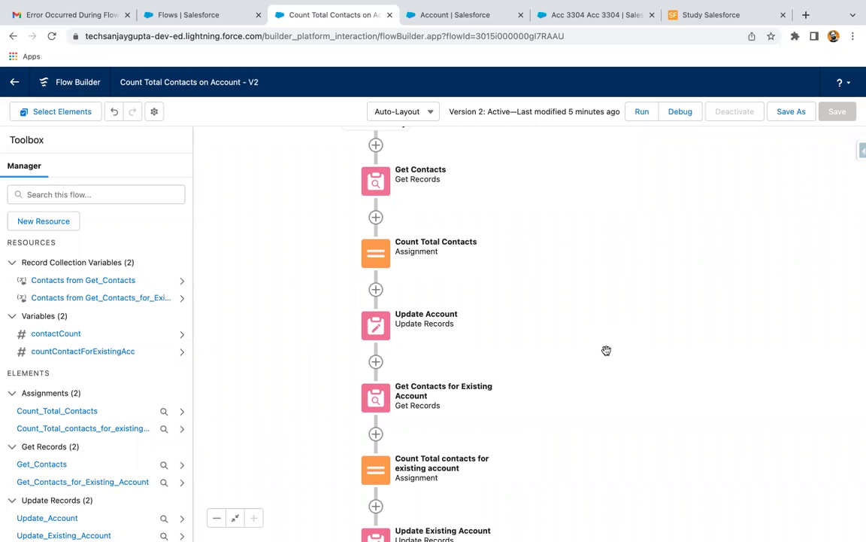
{"action": "left_click", "coordinate": [791, 113]}
{"action": "left_click", "coordinate": [654, 394]}
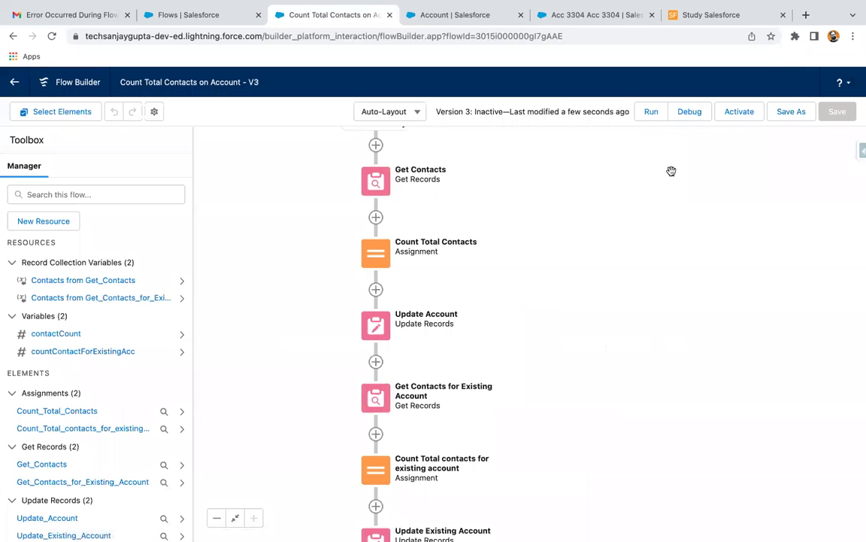
{"action": "left_click", "coordinate": [737, 118]}
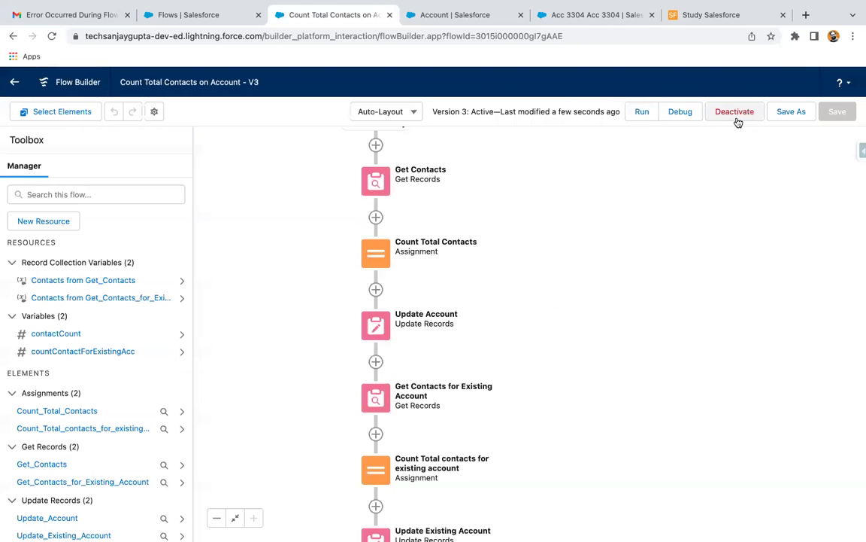
In the Sales app, open the Acc 1102 account's details and check its Total Contacts field.
{"action": "left_click", "coordinate": [555, 15]}
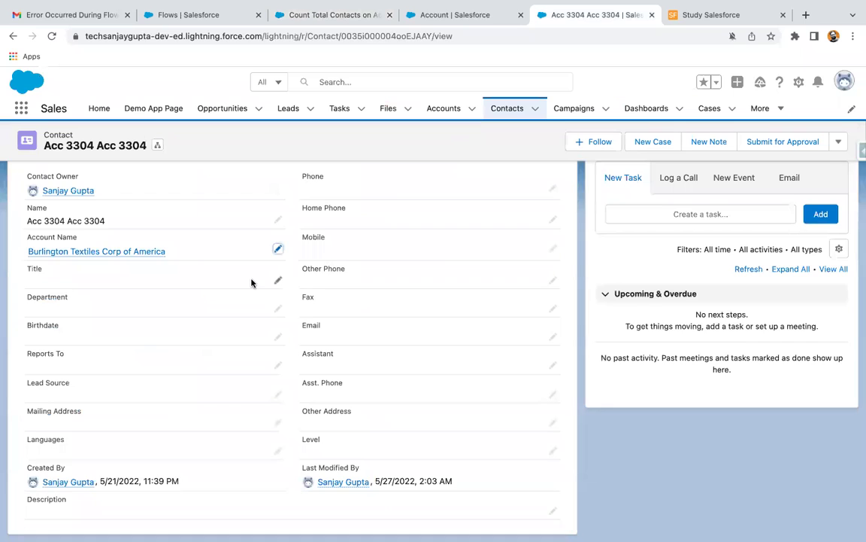
{"action": "scroll", "coordinate": [252, 283], "scroll_direction": "up", "scroll_amount": 1}
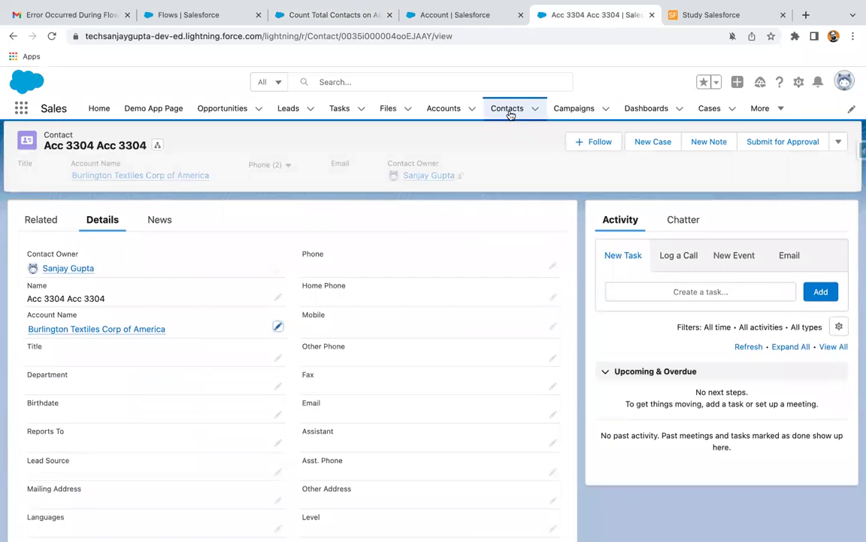
{"action": "left_click", "coordinate": [441, 117]}
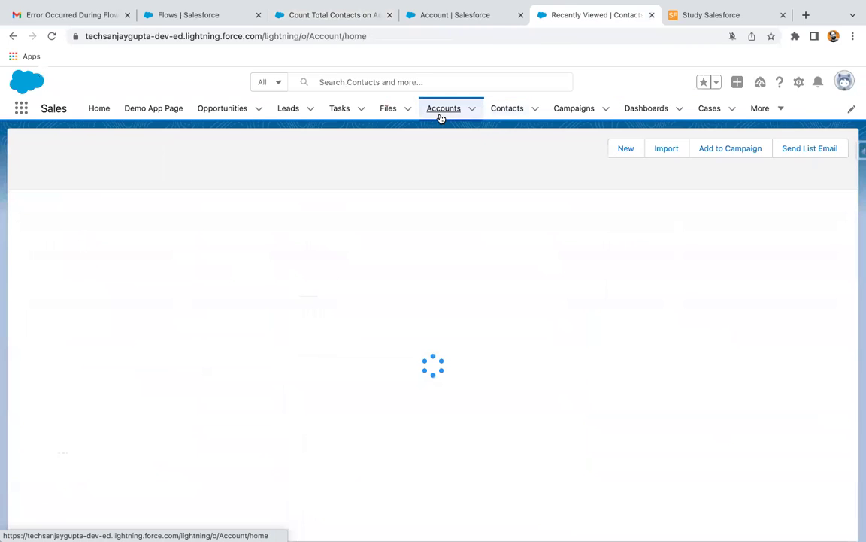
{"action": "left_click", "coordinate": [85, 218]}
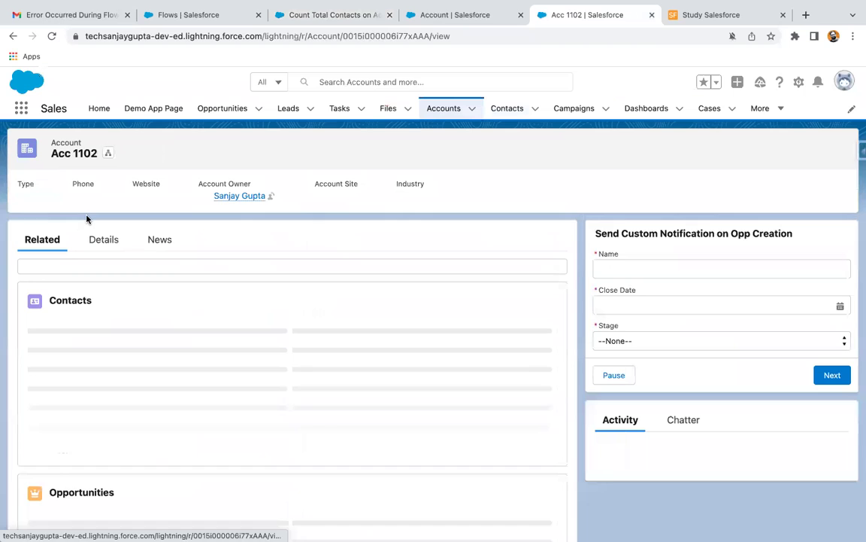
{"action": "left_click", "coordinate": [104, 239]}
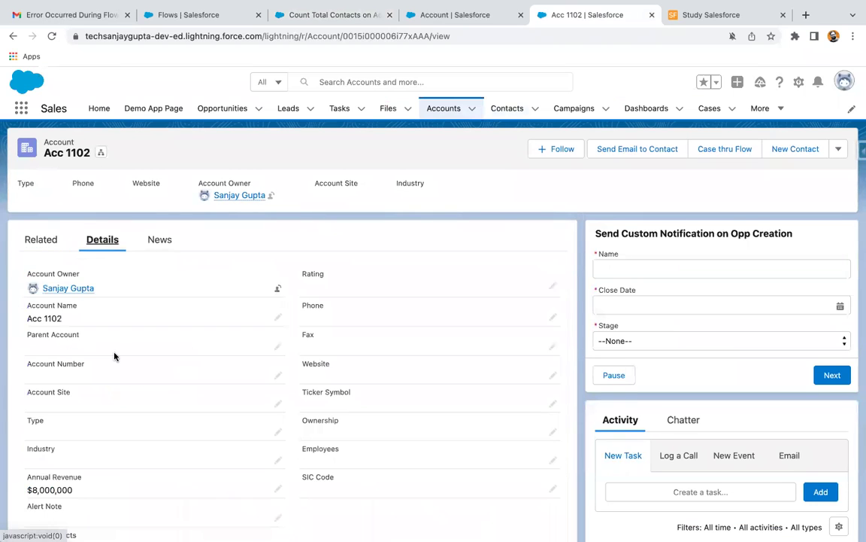
{"action": "scroll", "coordinate": [115, 354], "scroll_direction": "down", "scroll_amount": 3}
{"action": "scroll", "coordinate": [113, 406], "scroll_direction": "up", "scroll_amount": 3}
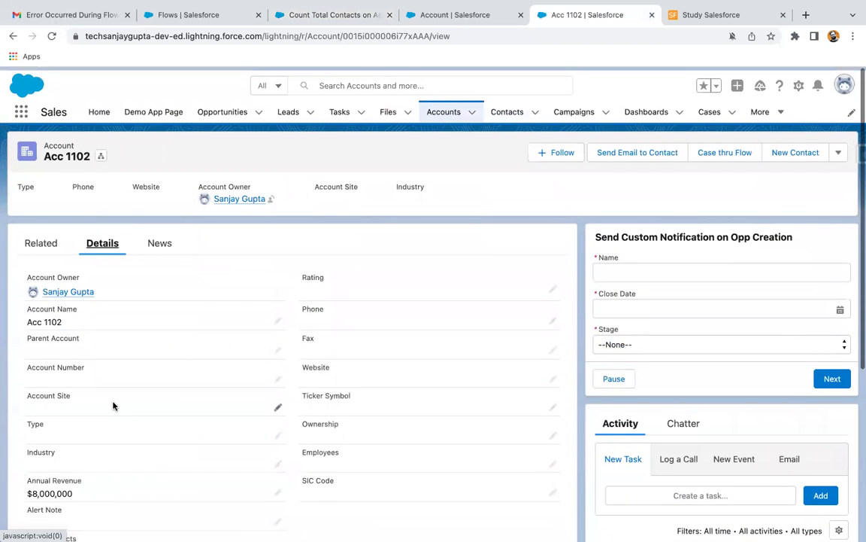
Change the Account Name of the contact Acc 3304 Acc 3304 to Acc 1102 and save the record.
{"action": "left_click", "coordinate": [503, 111]}
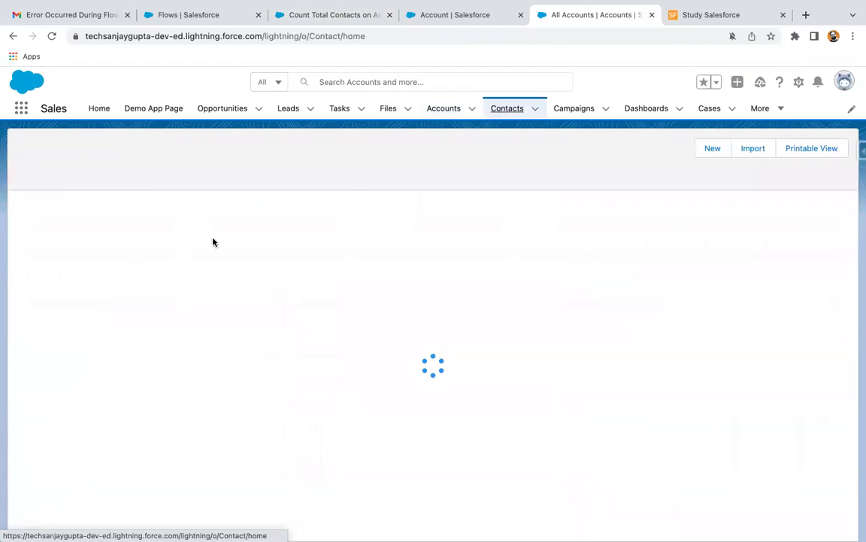
{"action": "left_click", "coordinate": [104, 218]}
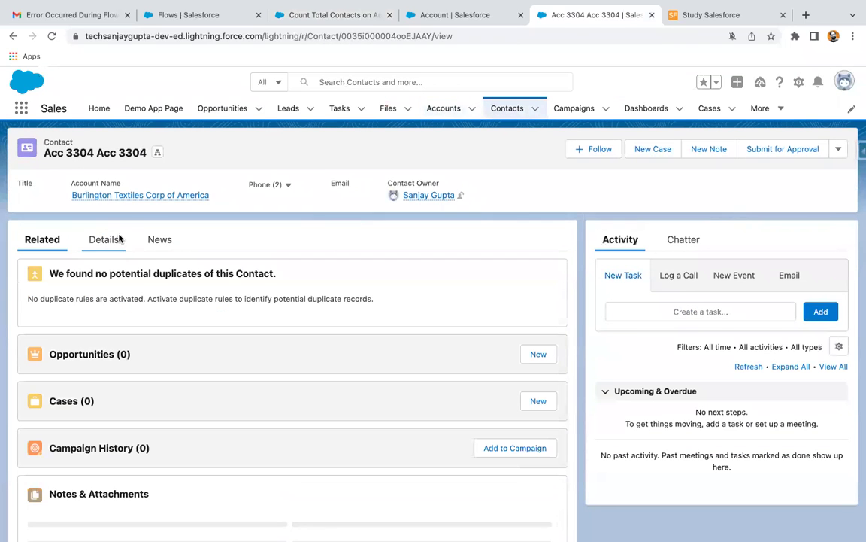
{"action": "mouse_move", "coordinate": [105, 202]}
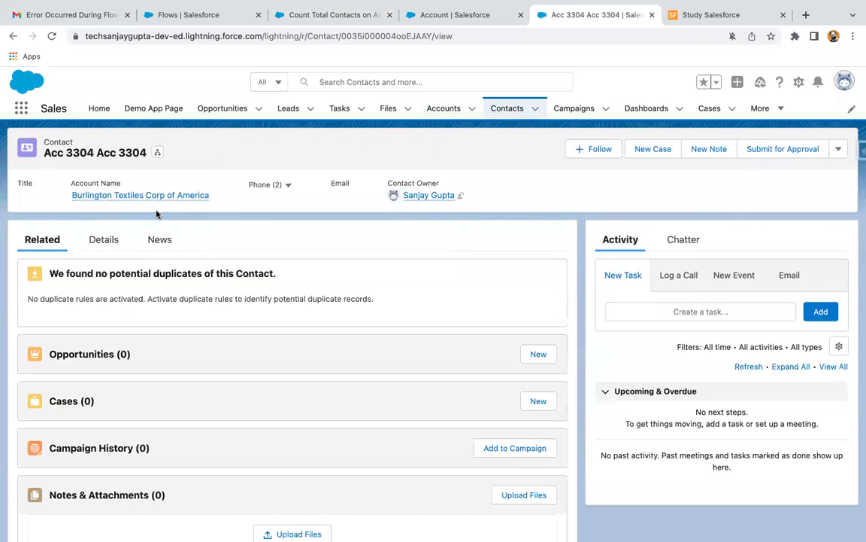
{"action": "scroll", "coordinate": [133, 313], "scroll_direction": "down", "scroll_amount": 1}
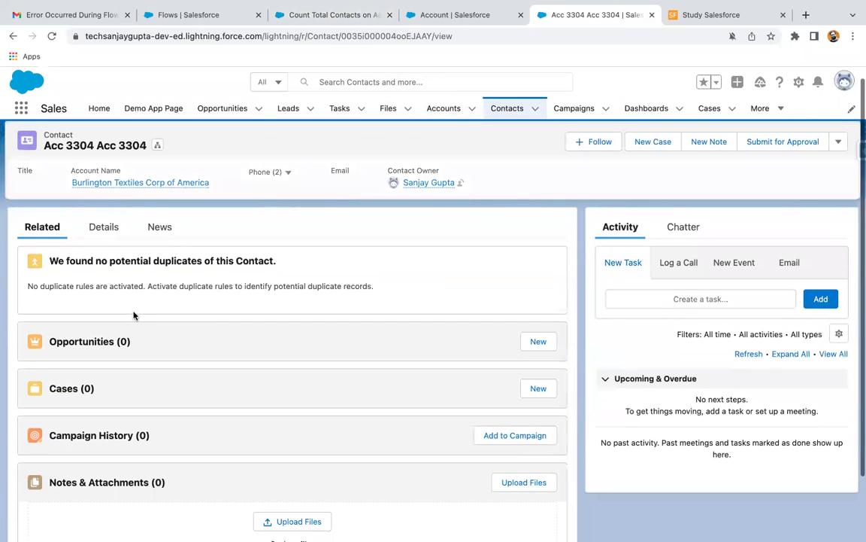
{"action": "left_click", "coordinate": [105, 226]}
{"action": "left_click", "coordinate": [279, 336]}
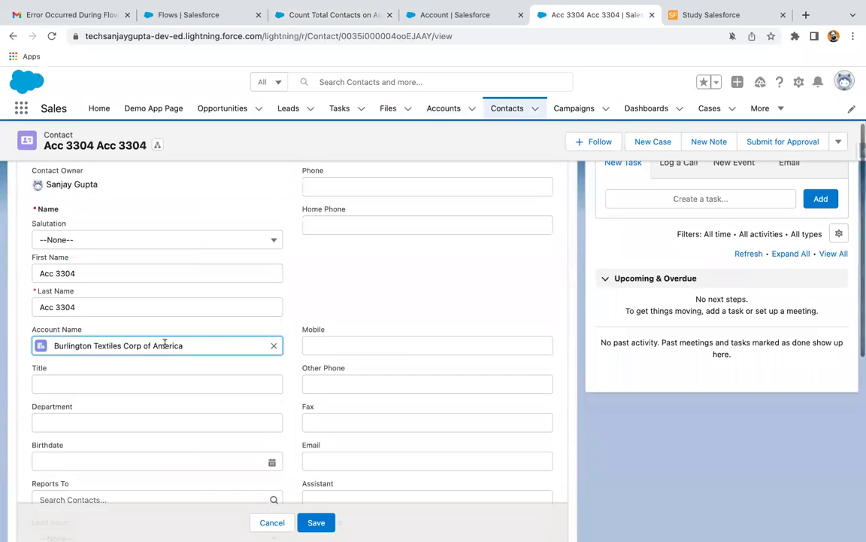
{"action": "left_click", "coordinate": [273, 345]}
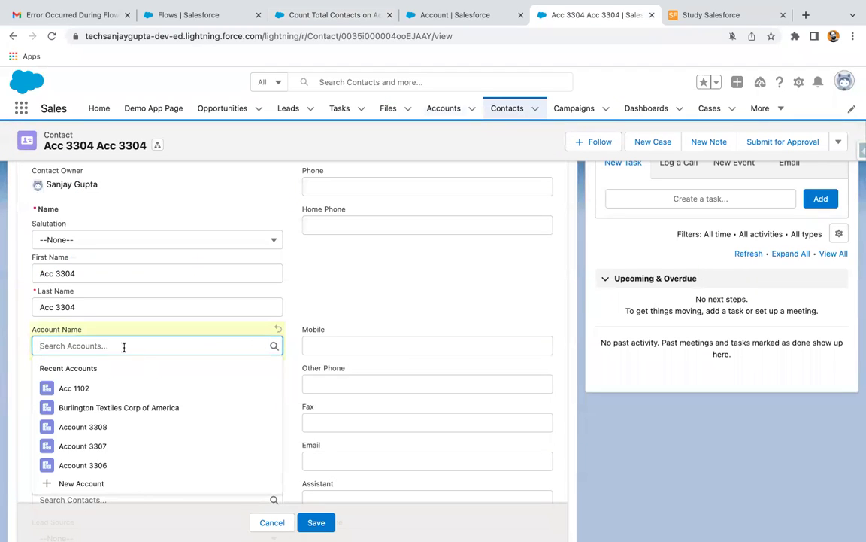
{"action": "left_click", "coordinate": [104, 388]}
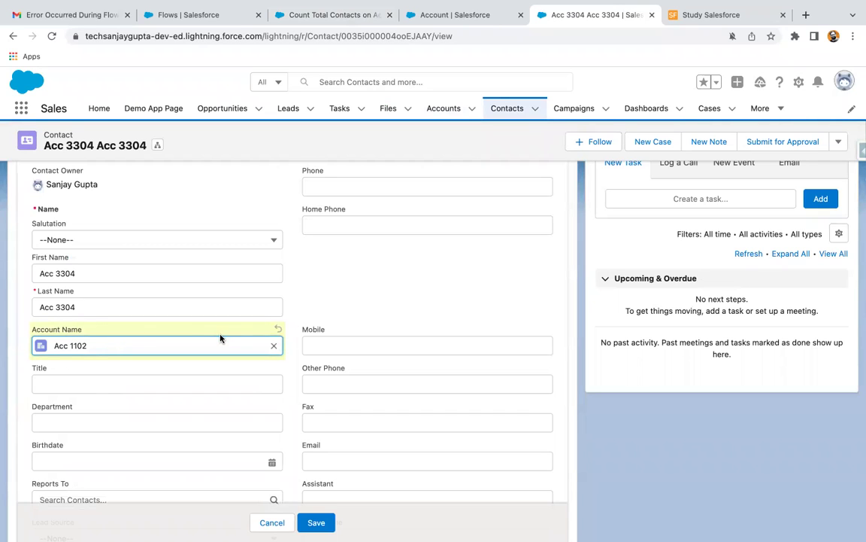
{"action": "left_click", "coordinate": [316, 522]}
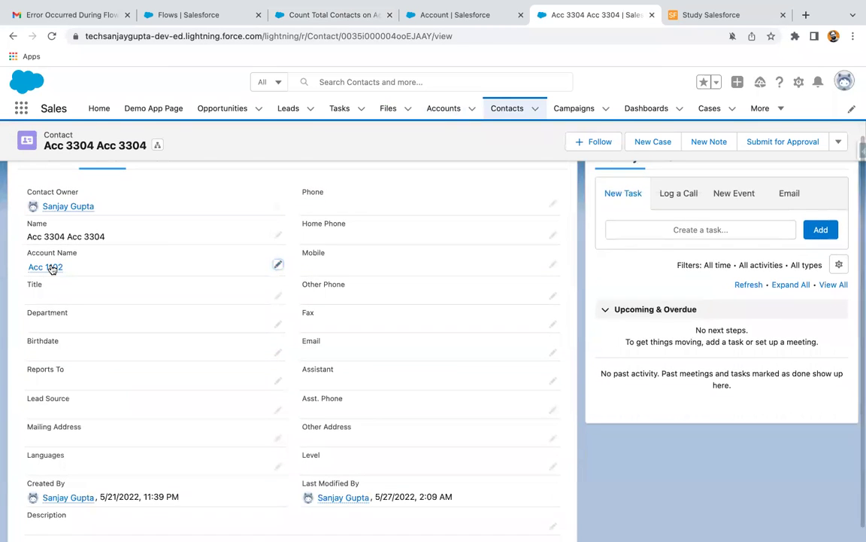
Open the Acc 1102 account from the contact and compare its Total Contacts field with its related contacts.
{"action": "left_click", "coordinate": [51, 268]}
{"action": "left_click", "coordinate": [101, 241]}
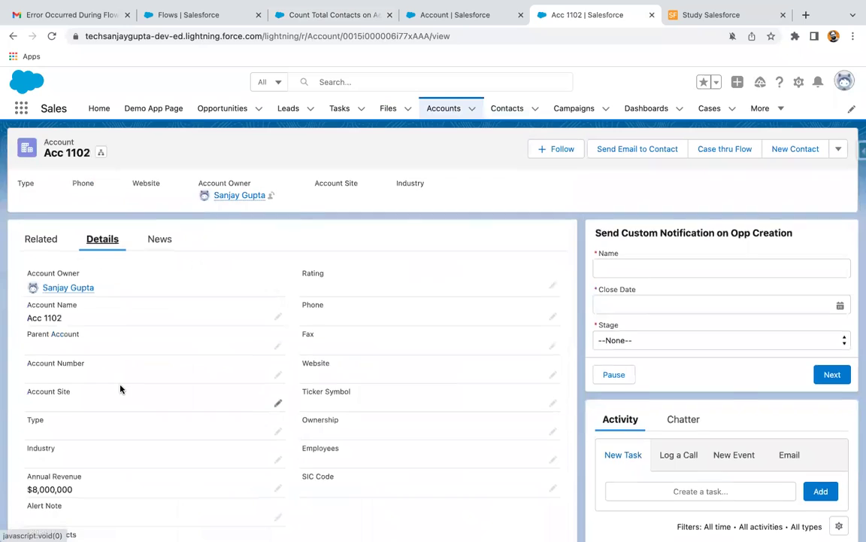
{"action": "scroll", "coordinate": [120, 389], "scroll_direction": "down", "scroll_amount": 3}
{"action": "scroll", "coordinate": [120, 389], "scroll_direction": "down", "scroll_amount": 1}
{"action": "scroll", "coordinate": [30, 412], "scroll_direction": "up", "scroll_amount": 5}
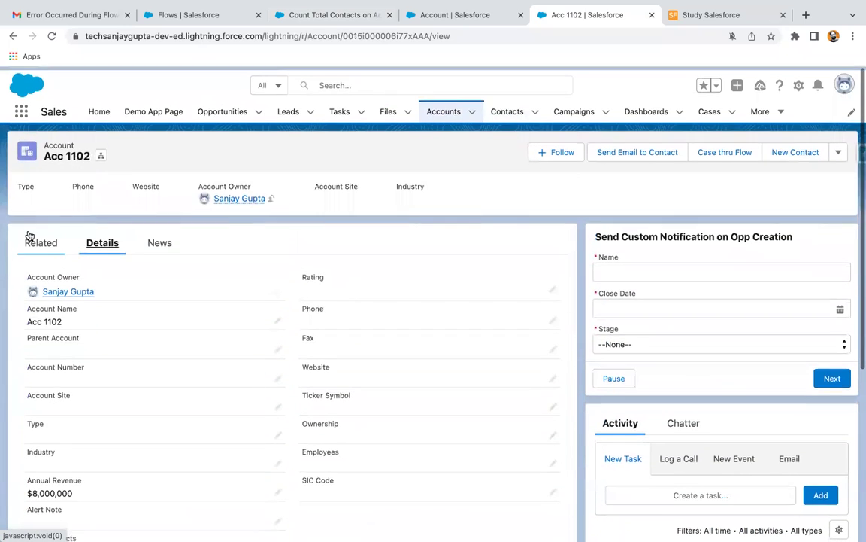
{"action": "left_click", "coordinate": [37, 242]}
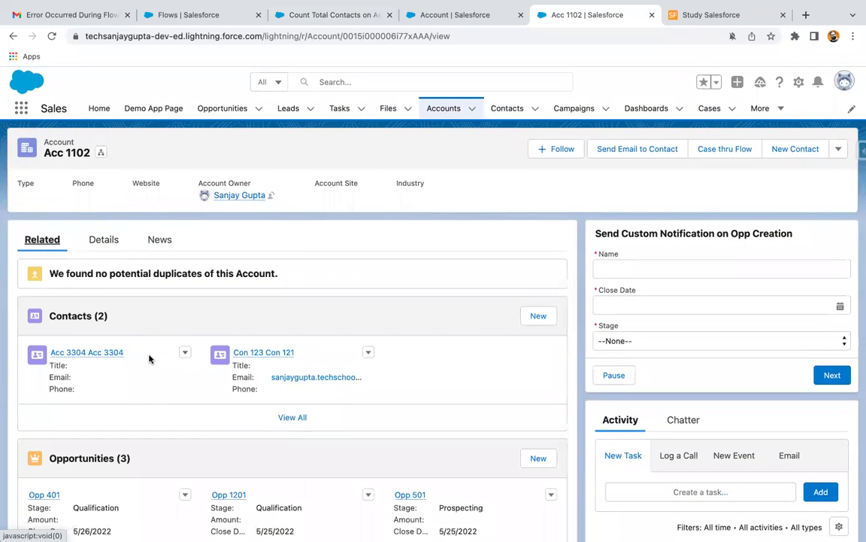
Open the Burlington Textiles Corp of America account's details and check its Total Contacts field against its related contacts.
{"action": "left_click", "coordinate": [443, 111]}
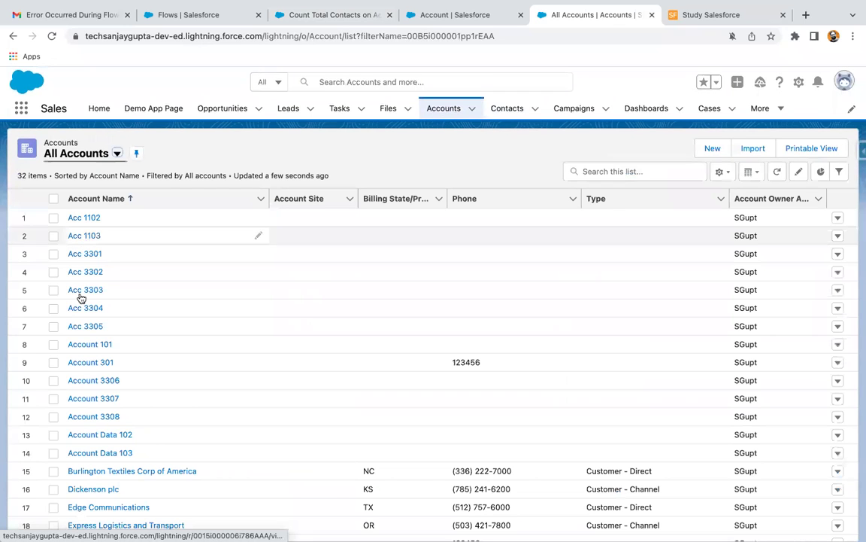
{"action": "left_click", "coordinate": [101, 471]}
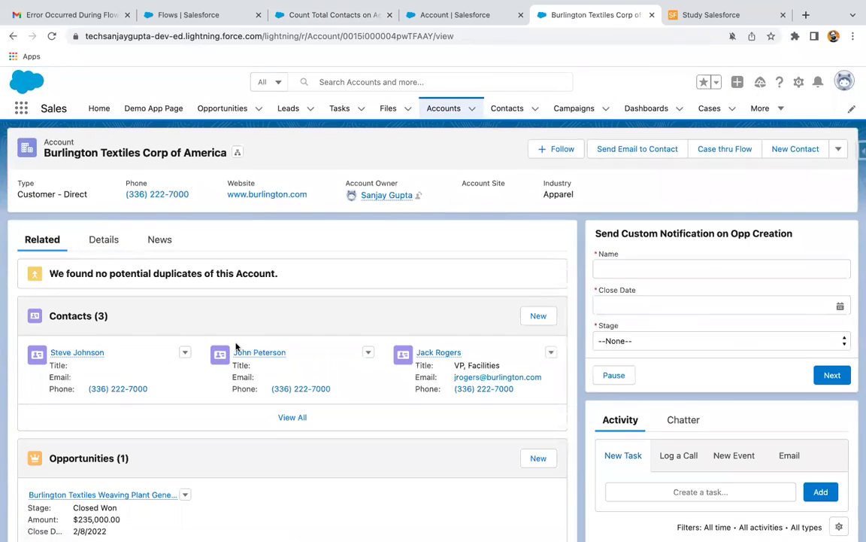
{"action": "left_click", "coordinate": [103, 240]}
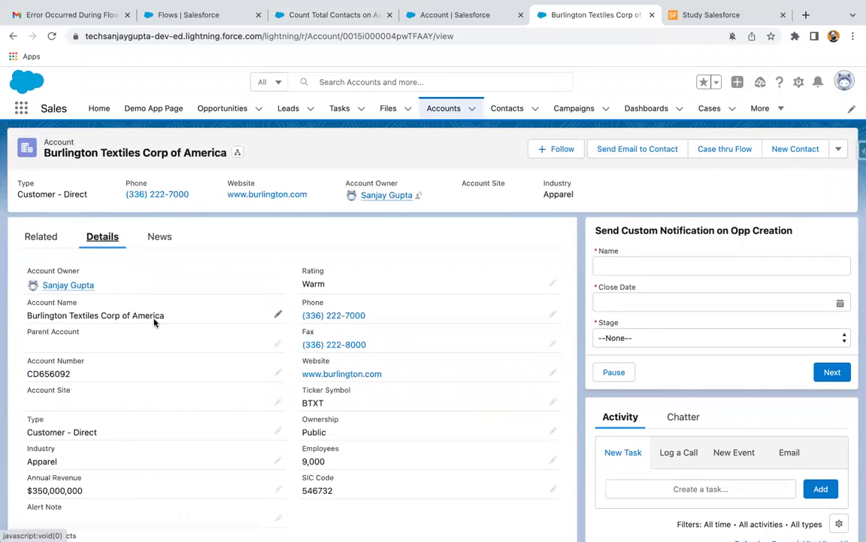
{"action": "scroll", "coordinate": [155, 322], "scroll_direction": "down", "scroll_amount": 3}
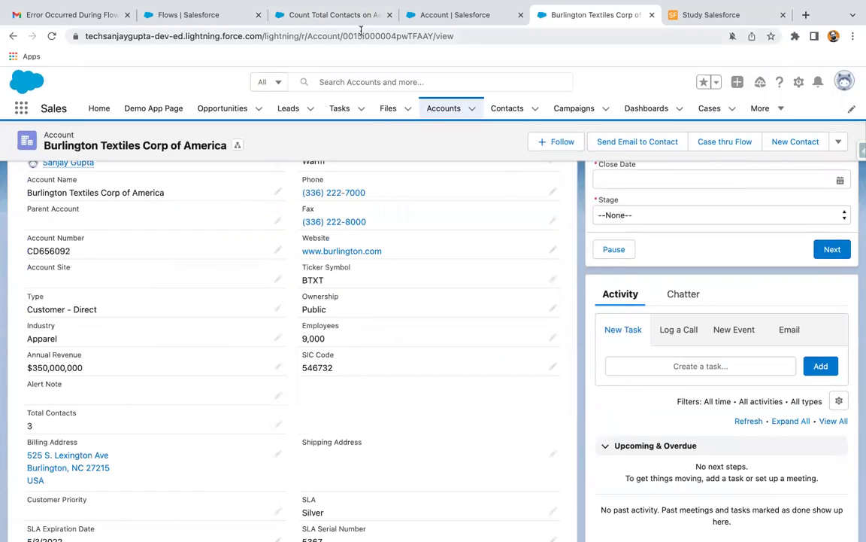
In the Count Total Contacts on Account flow, change the start trigger to run when a record is deleted.
{"action": "left_click", "coordinate": [358, 14]}
{"action": "left_click_drag", "start_coordinate": [481, 194], "coordinate": [498, 449]}
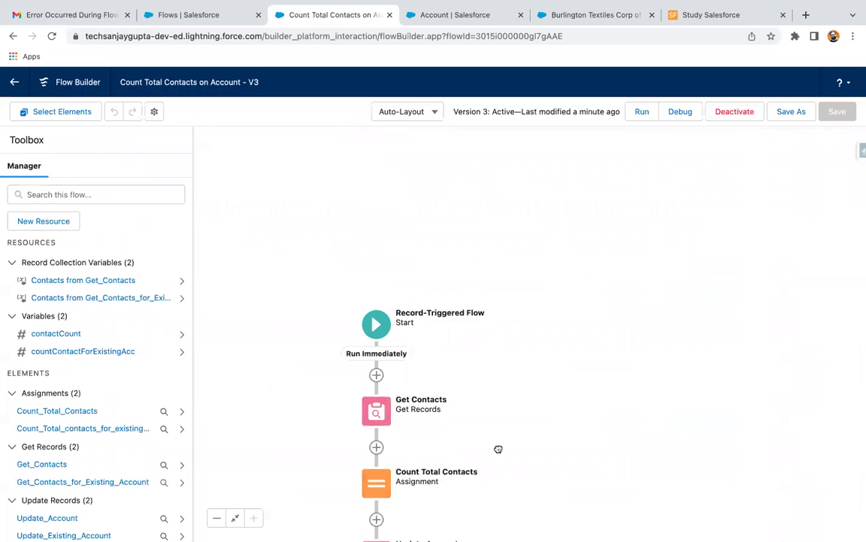
{"action": "left_click", "coordinate": [384, 345]}
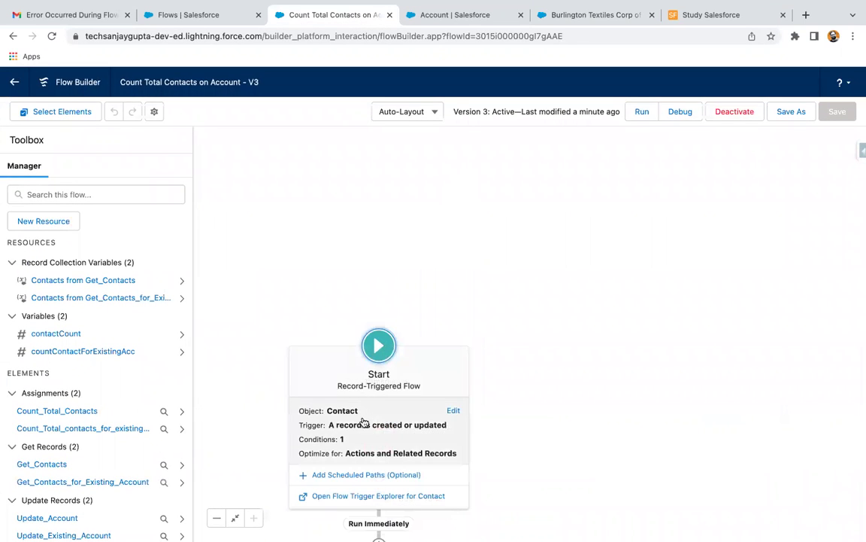
{"action": "left_click", "coordinate": [454, 410]}
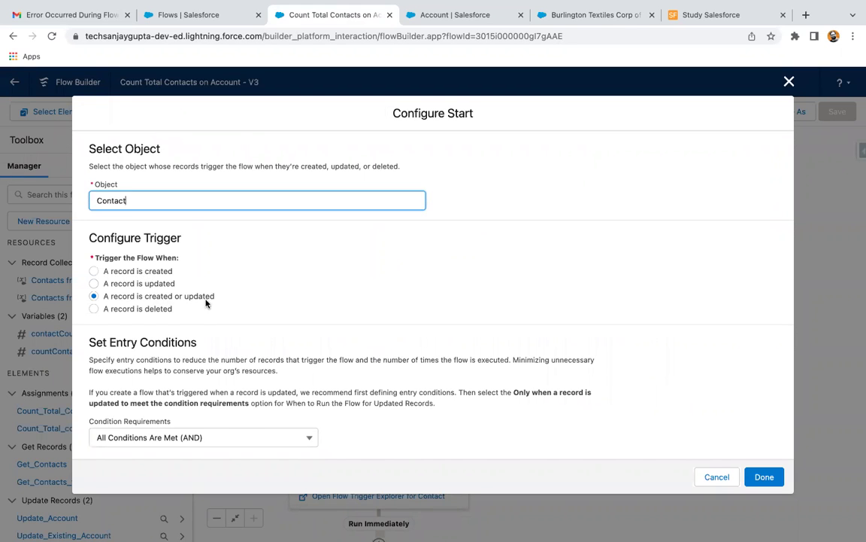
{"action": "left_click", "coordinate": [154, 308]}
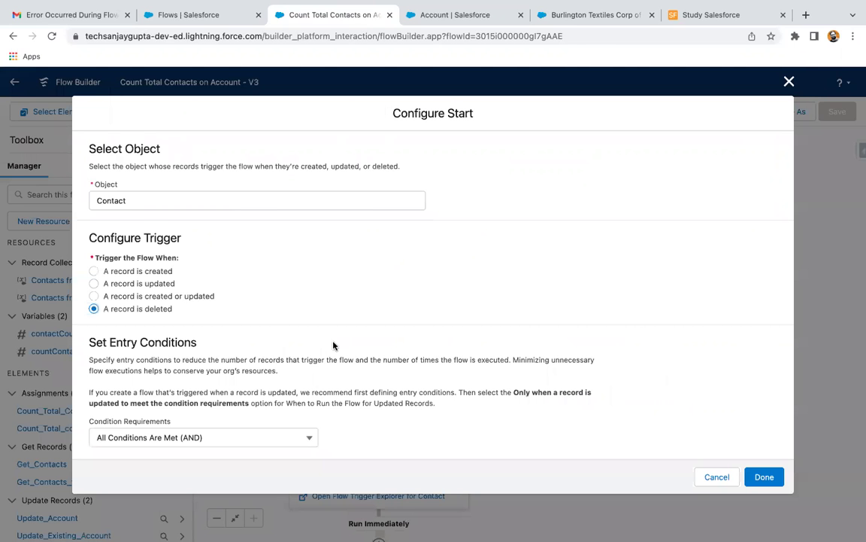
{"action": "scroll", "coordinate": [333, 345], "scroll_direction": "down", "scroll_amount": 5}
{"action": "scroll", "coordinate": [281, 256], "scroll_direction": "up", "scroll_amount": 2}
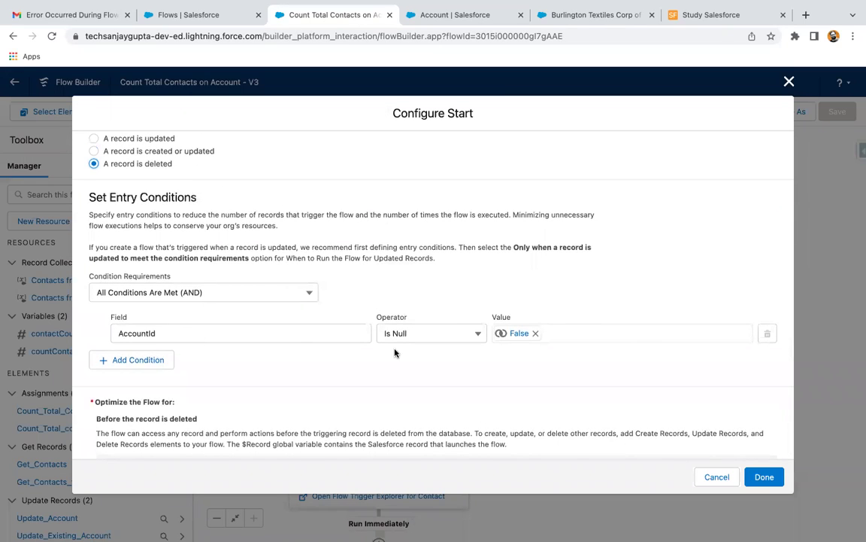
{"action": "scroll", "coordinate": [395, 352], "scroll_direction": "down", "scroll_amount": 2}
{"action": "left_click", "coordinate": [764, 476]}
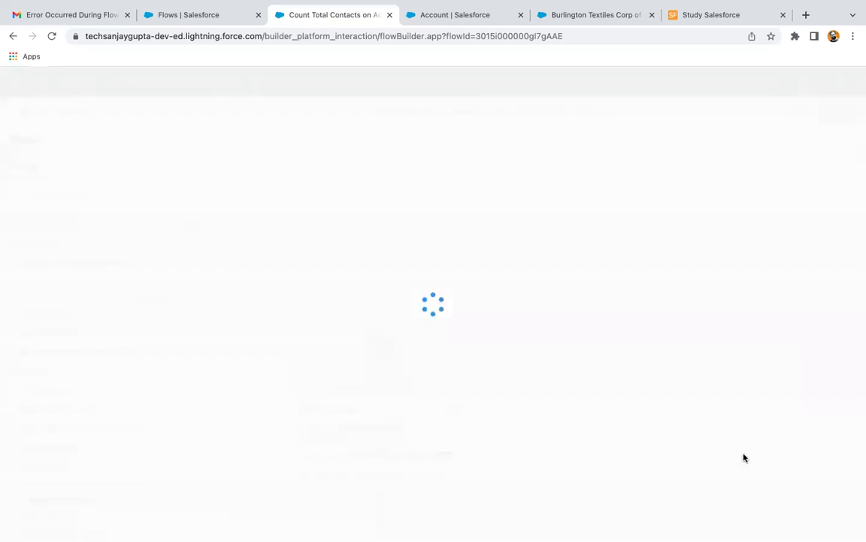
Try to delete the Get Contacts for Existing Account element from the flow.
{"action": "left_click_drag", "start_coordinate": [534, 329], "coordinate": [575, 132]}
{"action": "scroll", "coordinate": [565, 343], "scroll_direction": "down", "scroll_amount": 3}
{"action": "left_click", "coordinate": [415, 280]}
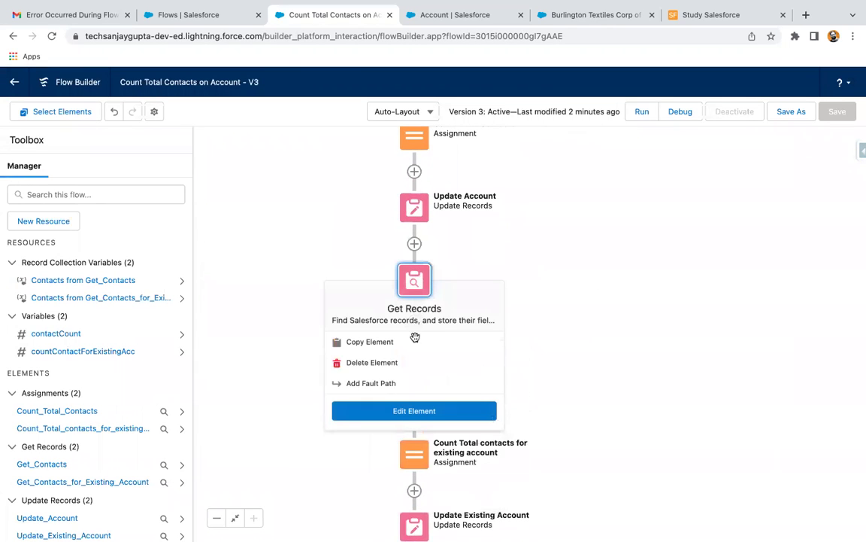
{"action": "left_click", "coordinate": [412, 363]}
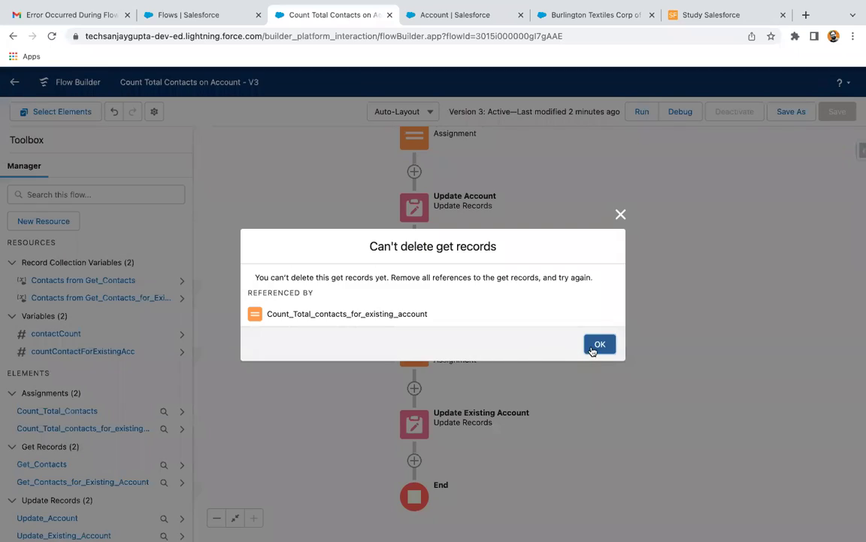
{"action": "left_click", "coordinate": [592, 350]}
Delete the Update Existing Account element from the end of the flow.
{"action": "left_click", "coordinate": [425, 427]}
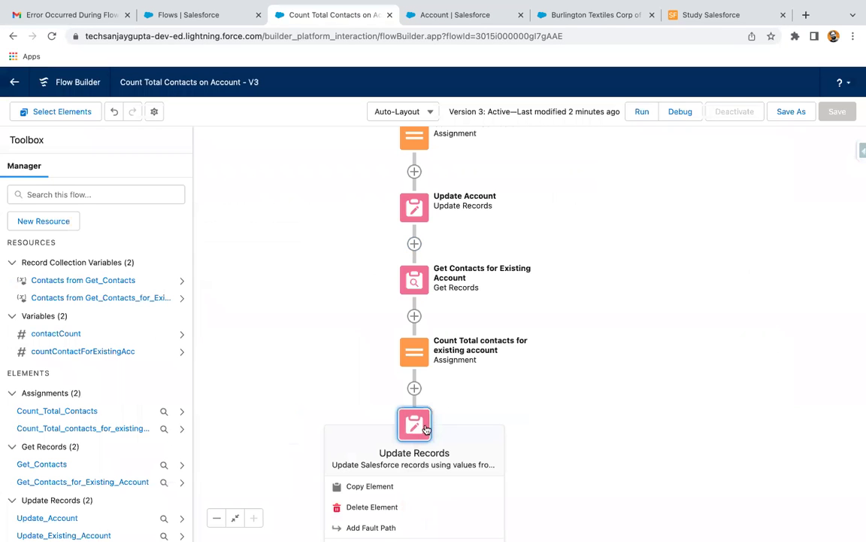
{"action": "left_click_drag", "start_coordinate": [596, 339], "coordinate": [591, 255]}
{"action": "left_click", "coordinate": [592, 256]}
{"action": "left_click", "coordinate": [408, 267]}
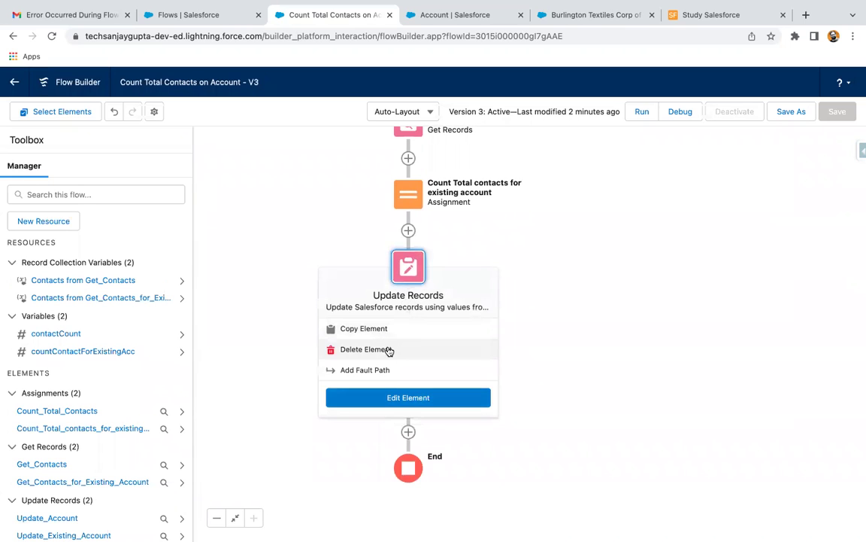
{"action": "left_click", "coordinate": [389, 351]}
Delete the Count Total contacts for existing account assignment and the Get Contacts for Existing Account element.
{"action": "left_click_drag", "start_coordinate": [534, 257], "coordinate": [475, 385]}
{"action": "left_click", "coordinate": [364, 346]}
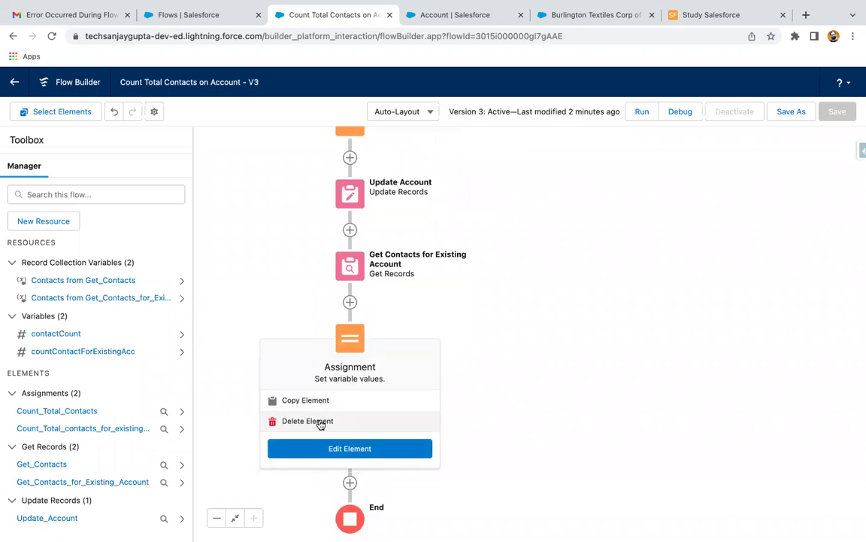
{"action": "left_click", "coordinate": [321, 423]}
{"action": "left_click", "coordinate": [345, 263]}
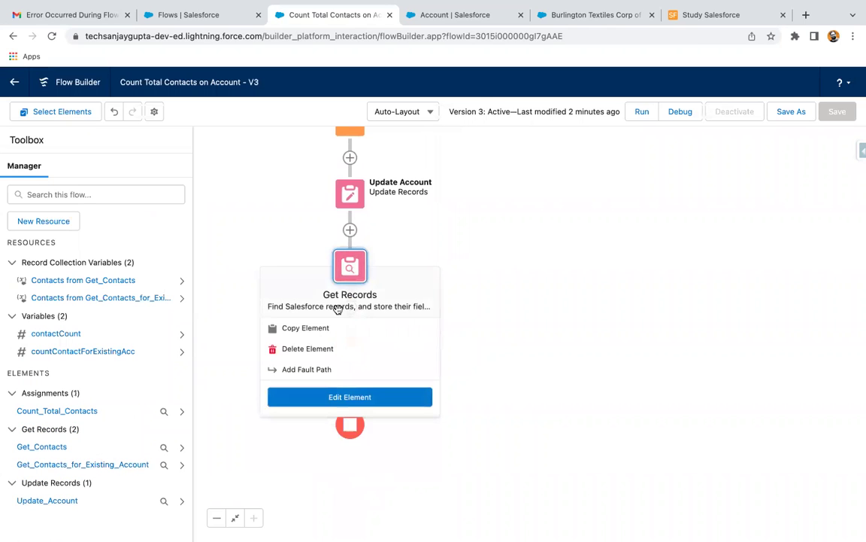
{"action": "left_click", "coordinate": [330, 349]}
Review the settings of the remaining Get Contacts, Count Total Contacts and Update Account elements without changing them.
{"action": "left_click_drag", "start_coordinate": [517, 263], "coordinate": [527, 429]}
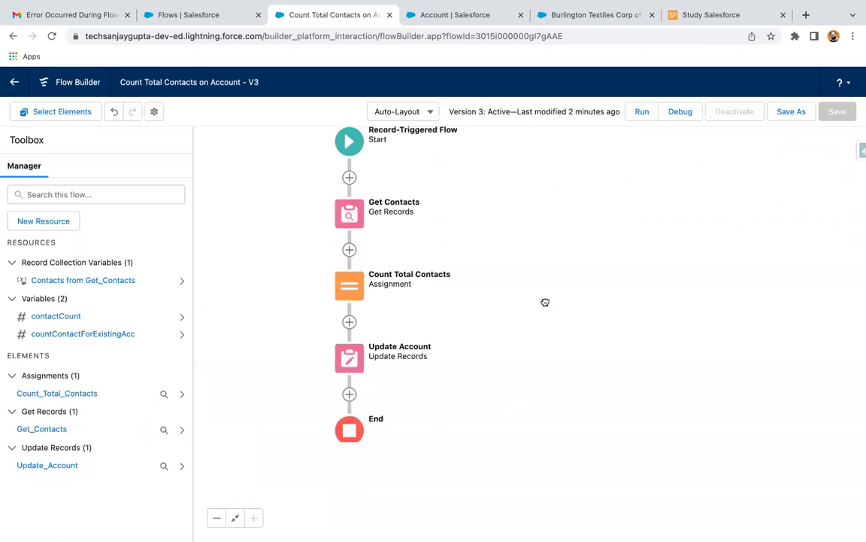
{"action": "left_click_drag", "start_coordinate": [545, 302], "coordinate": [520, 344]}
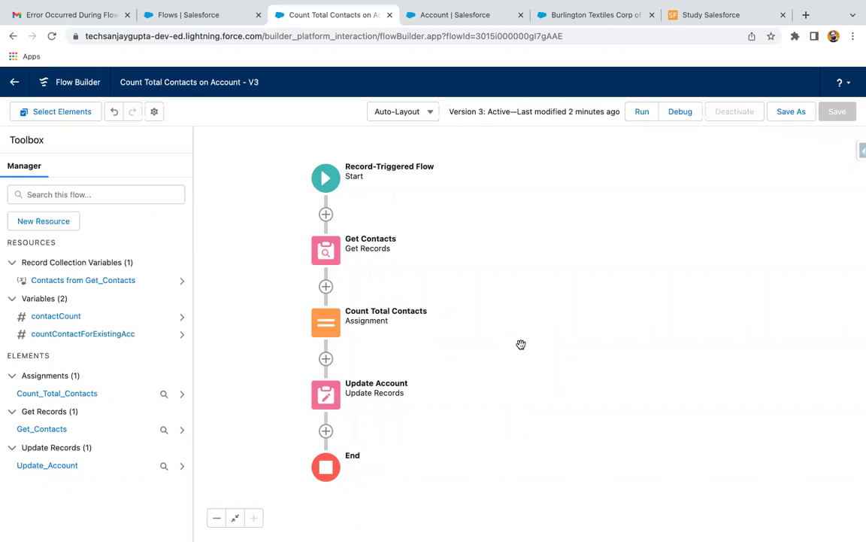
{"action": "left_click_drag", "start_coordinate": [514, 326], "coordinate": [534, 319]}
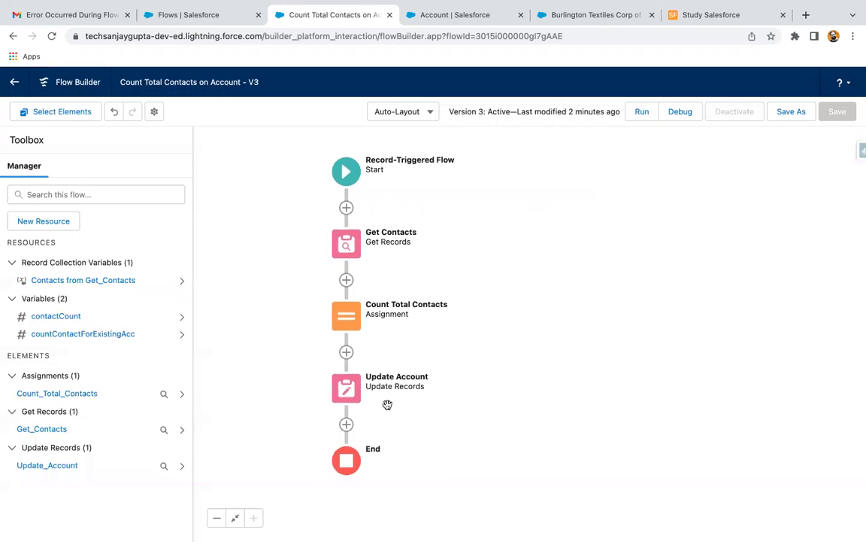
{"action": "double_click", "coordinate": [347, 239]}
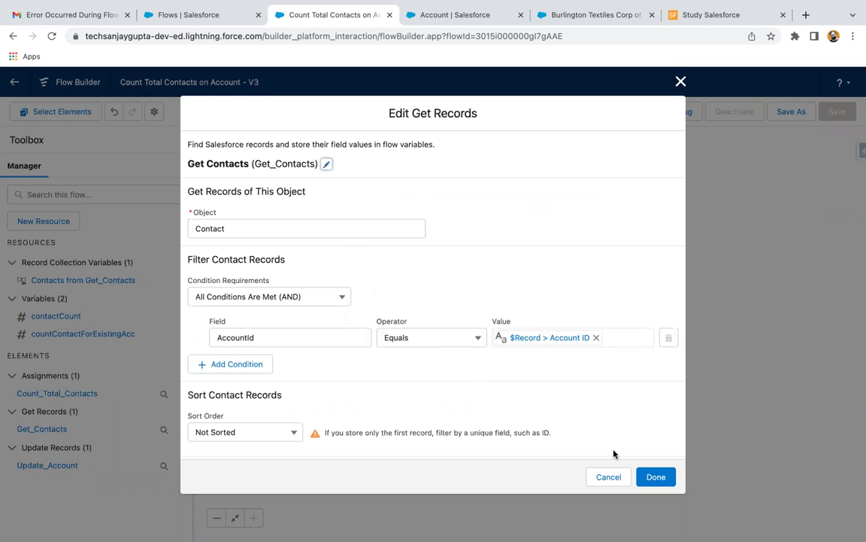
{"action": "left_click", "coordinate": [656, 476]}
{"action": "left_click", "coordinate": [348, 315]}
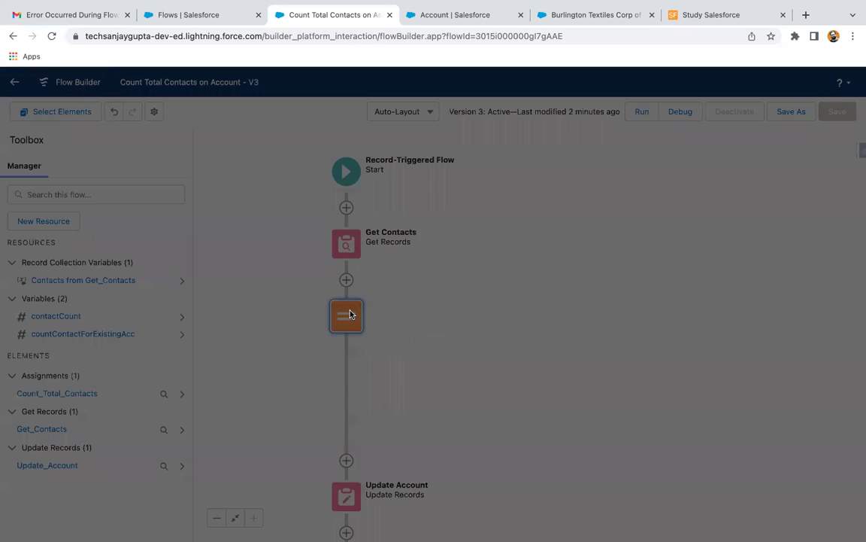
{"action": "left_click", "coordinate": [605, 383]}
{"action": "left_click", "coordinate": [354, 389]}
{"action": "left_click", "coordinate": [609, 477]}
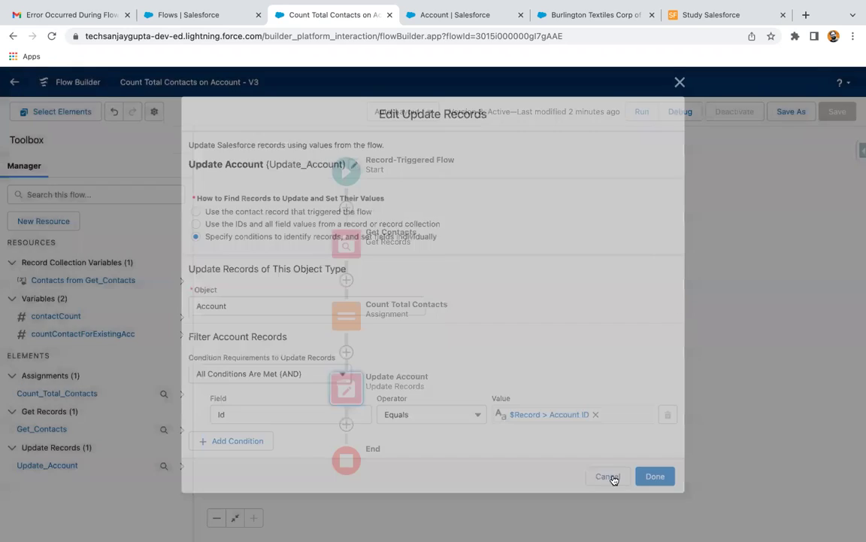
Save the delete-triggered flow as a new version and activate it.
{"action": "left_click", "coordinate": [792, 111]}
{"action": "left_click", "coordinate": [656, 394]}
{"action": "left_click", "coordinate": [740, 112]}
Reload the Burlington Textiles Corp of America account and delete its first related contact.
{"action": "left_click", "coordinate": [546, 27]}
{"action": "key", "text": "super+r"}
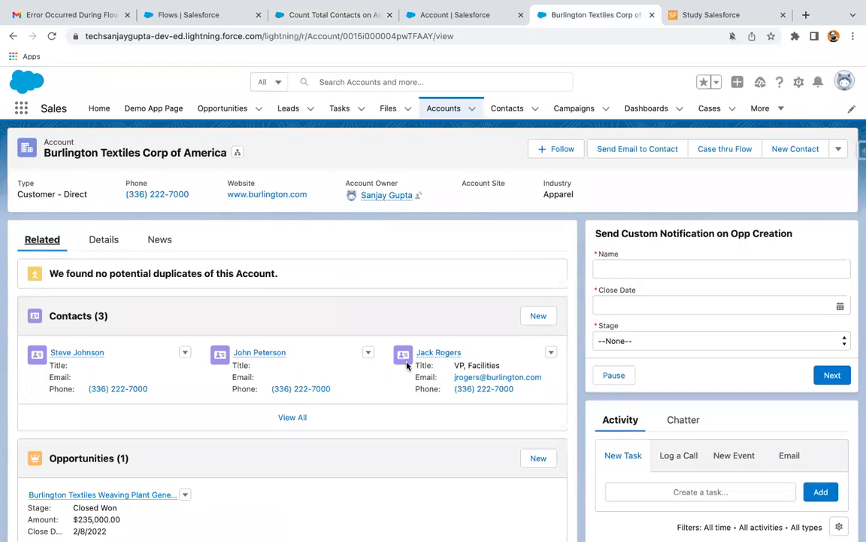
{"action": "left_click", "coordinate": [51, 36]}
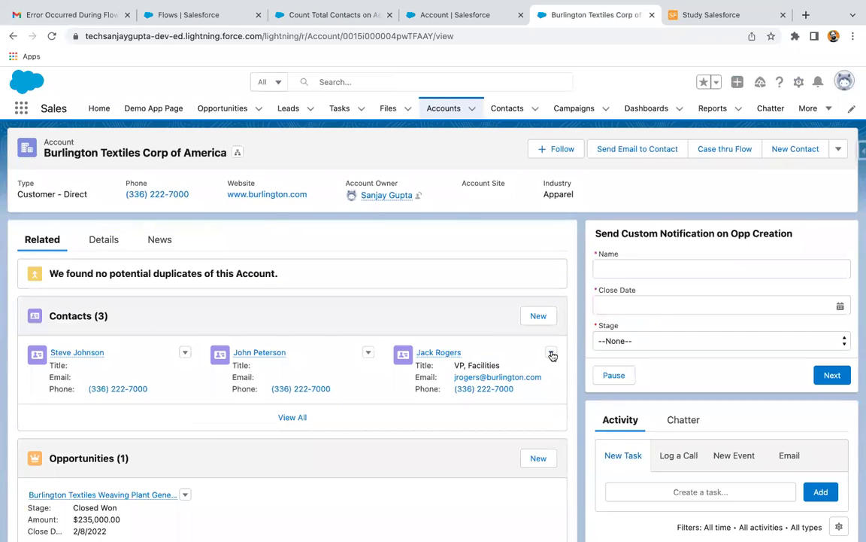
{"action": "left_click", "coordinate": [185, 353]}
{"action": "left_click", "coordinate": [193, 394]}
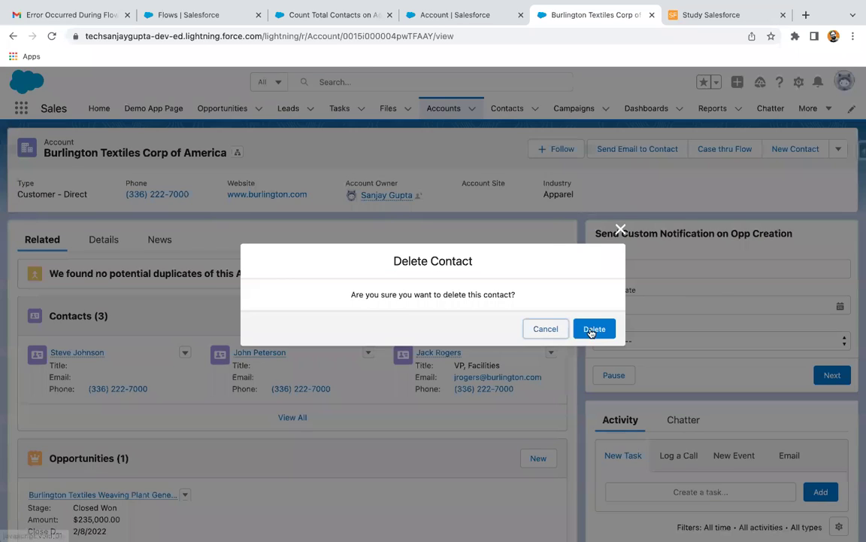
{"action": "left_click", "coordinate": [591, 328]}
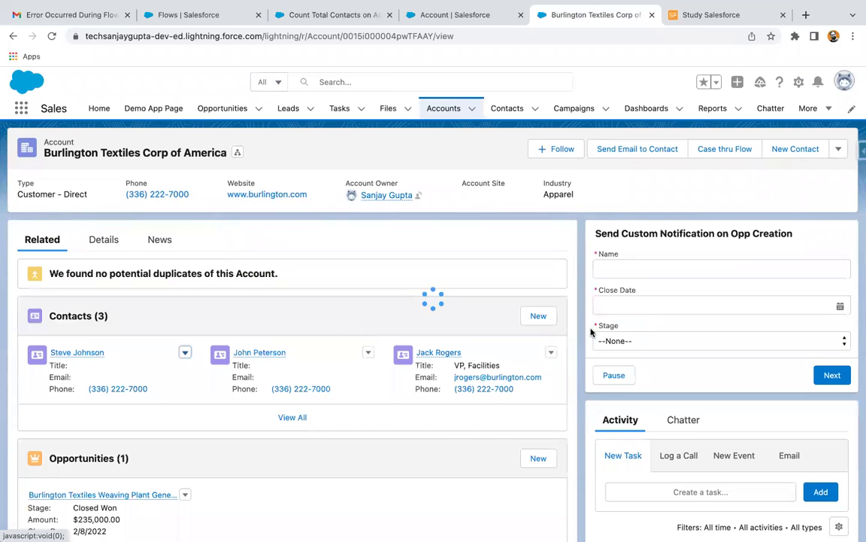
Check the Total Contacts field in the account's details, refreshing the record and comparing it with the related contacts.
{"action": "left_click", "coordinate": [101, 242]}
{"action": "scroll", "coordinate": [112, 399], "scroll_direction": "down", "scroll_amount": 2}
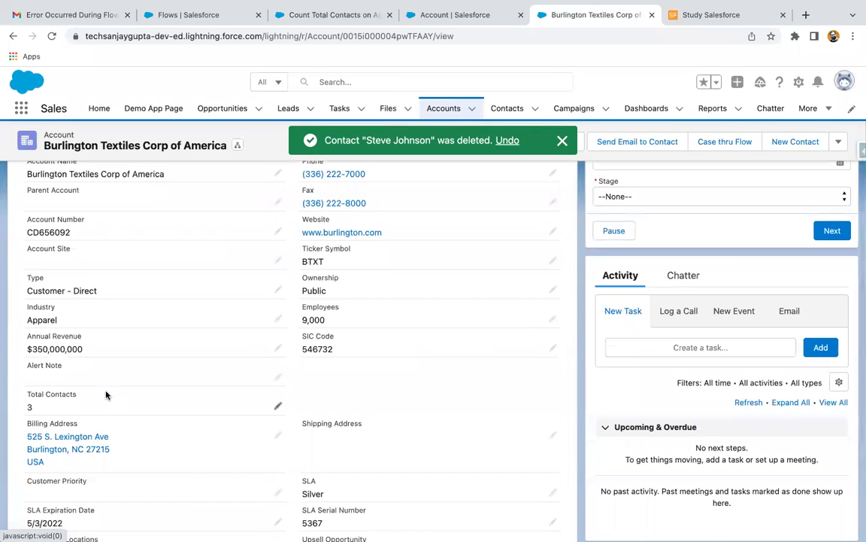
{"action": "left_click", "coordinate": [51, 36]}
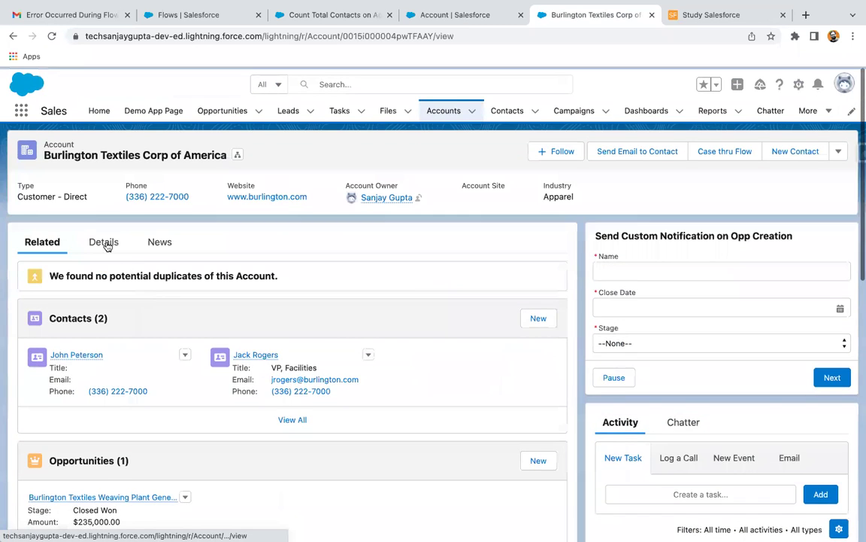
{"action": "left_click", "coordinate": [105, 244]}
{"action": "scroll", "coordinate": [173, 363], "scroll_direction": "down", "scroll_amount": 2}
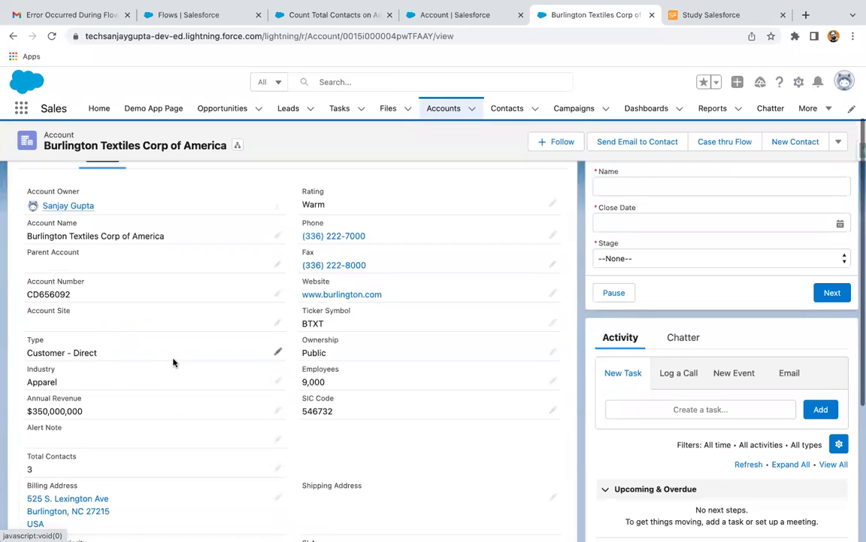
{"action": "scroll", "coordinate": [173, 362], "scroll_direction": "up", "scroll_amount": 2}
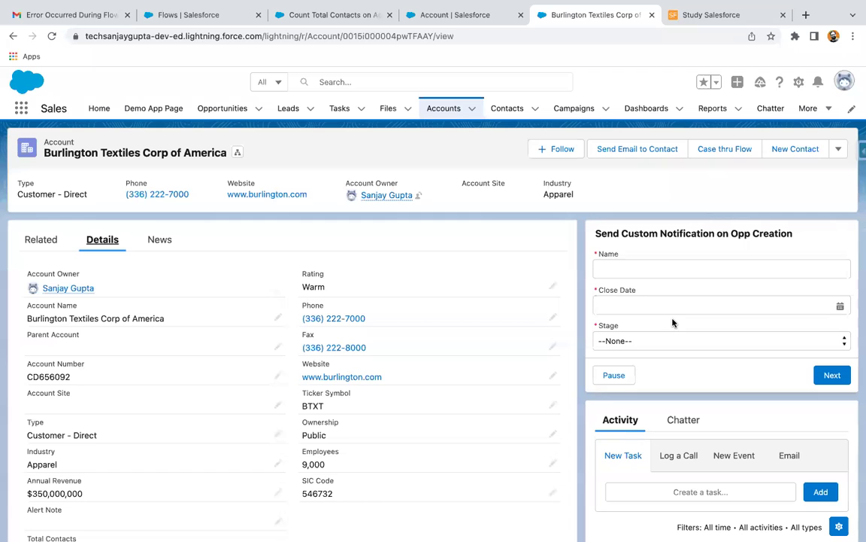
{"action": "scroll", "coordinate": [137, 440], "scroll_direction": "down", "scroll_amount": 4}
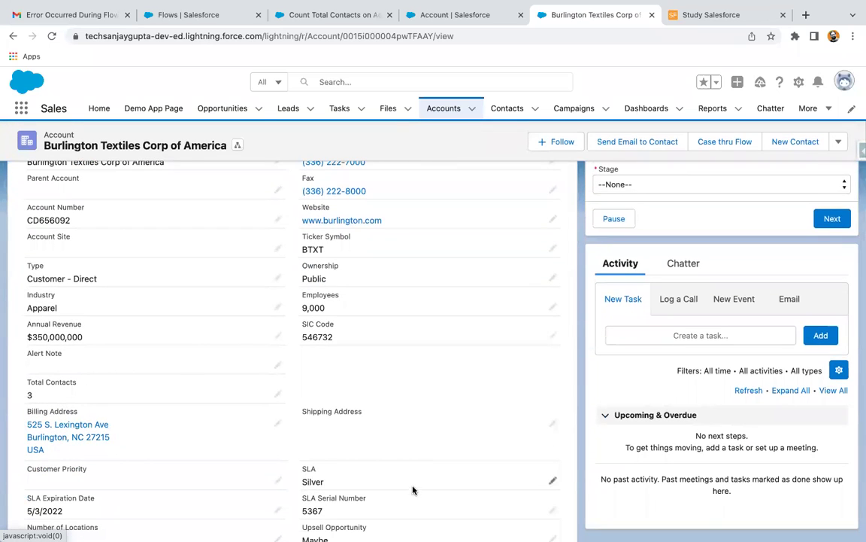
Examine the flow's start configuration, including its delete trigger, AccountId entry condition and before-delete optimization, leaving it unchanged.
{"action": "left_click", "coordinate": [345, 18]}
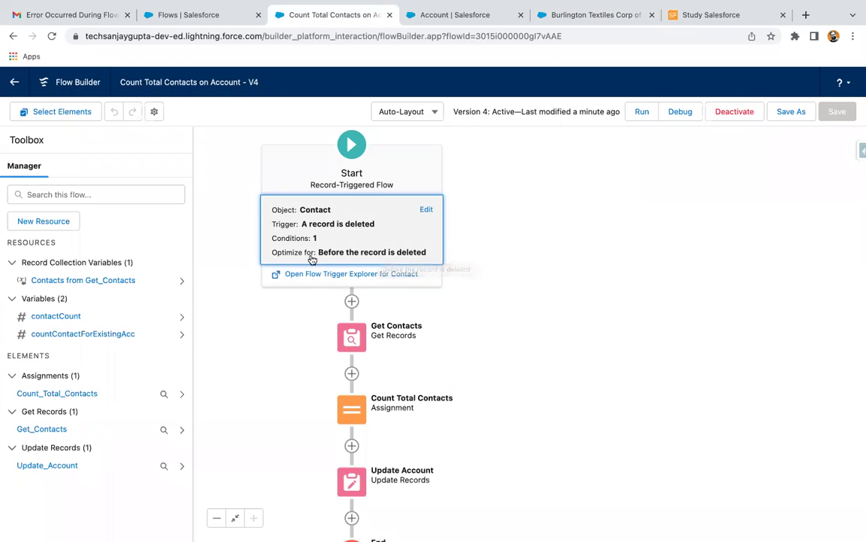
{"action": "left_click", "coordinate": [397, 248]}
{"action": "scroll", "coordinate": [210, 393], "scroll_direction": "down", "scroll_amount": 5}
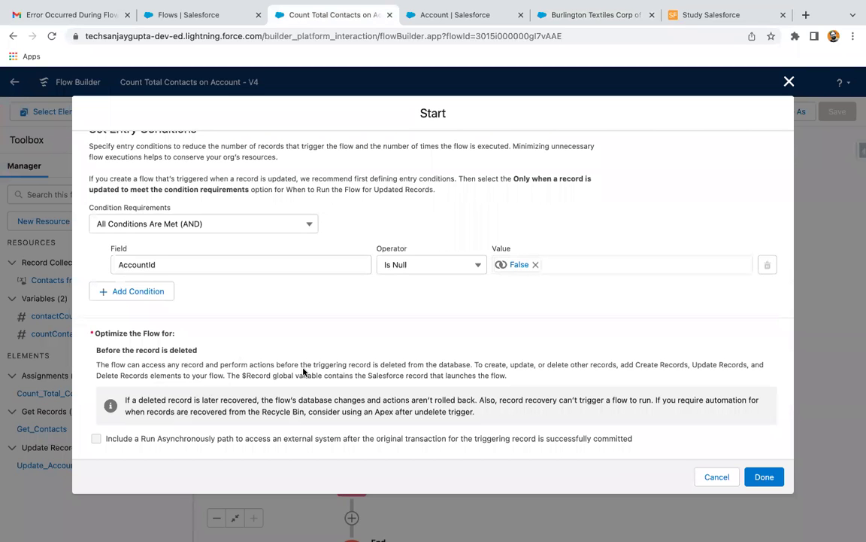
{"action": "scroll", "coordinate": [304, 370], "scroll_direction": "up", "scroll_amount": 5}
{"action": "scroll", "coordinate": [348, 360], "scroll_direction": "up", "scroll_amount": 1}
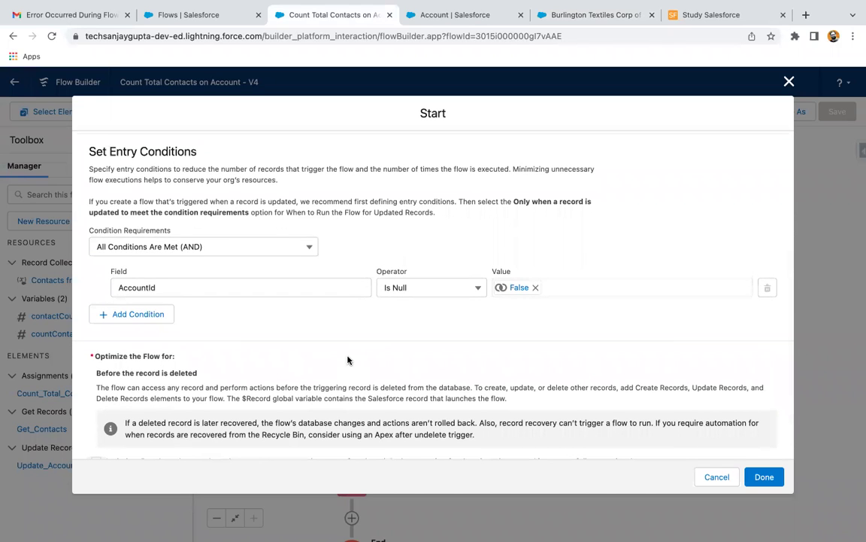
{"action": "scroll", "coordinate": [347, 360], "scroll_direction": "up", "scroll_amount": 3}
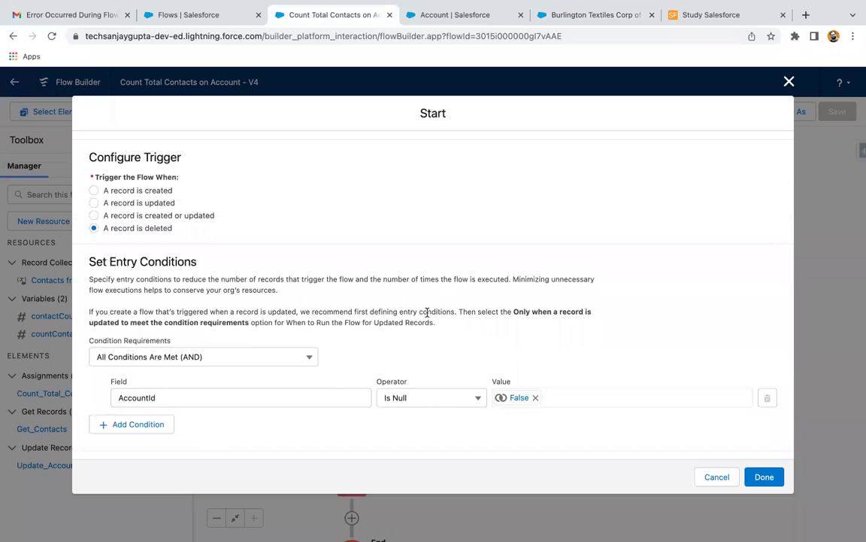
{"action": "scroll", "coordinate": [243, 261], "scroll_direction": "up", "scroll_amount": 1}
{"action": "scroll", "coordinate": [244, 261], "scroll_direction": "down", "scroll_amount": 4}
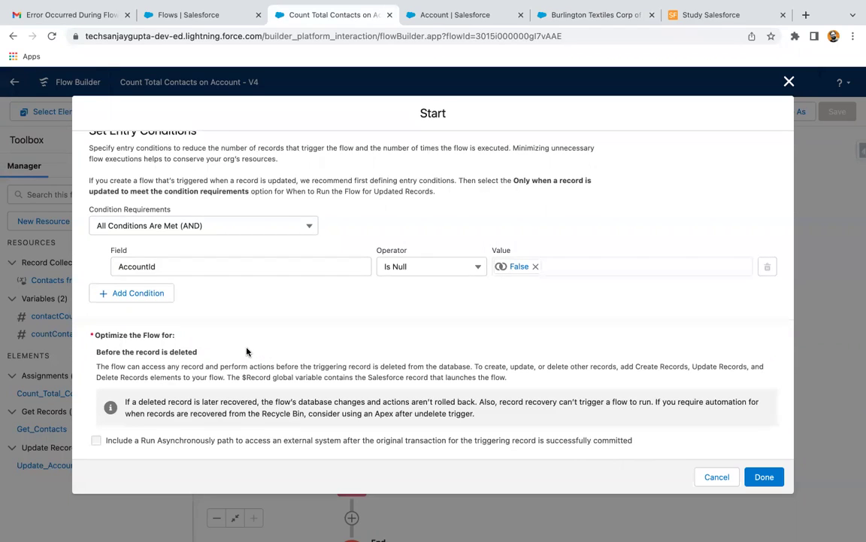
{"action": "scroll", "coordinate": [293, 351], "scroll_direction": "up", "scroll_amount": 5}
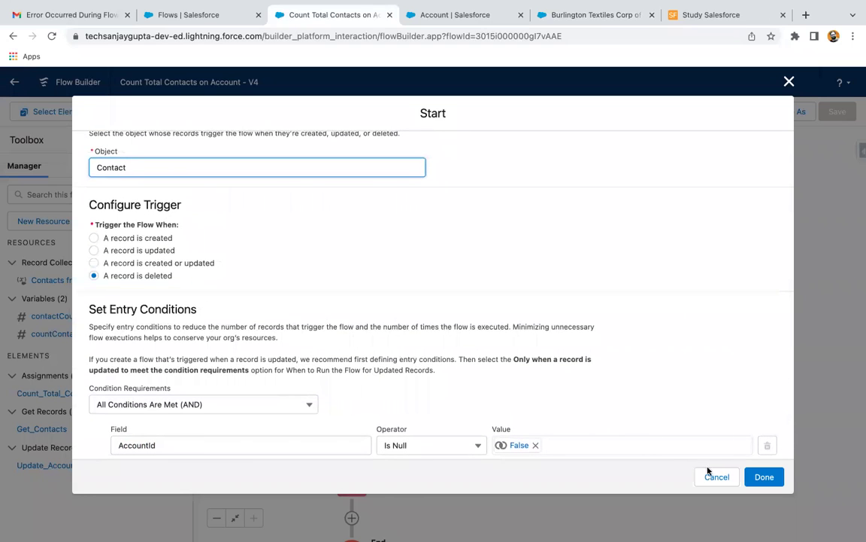
{"action": "left_click", "coordinate": [715, 476]}
Look over the flow's element sequence and switch to the Record Triggered Flow - Scenario slide.
{"action": "scroll", "coordinate": [534, 336], "scroll_direction": "down", "scroll_amount": 5}
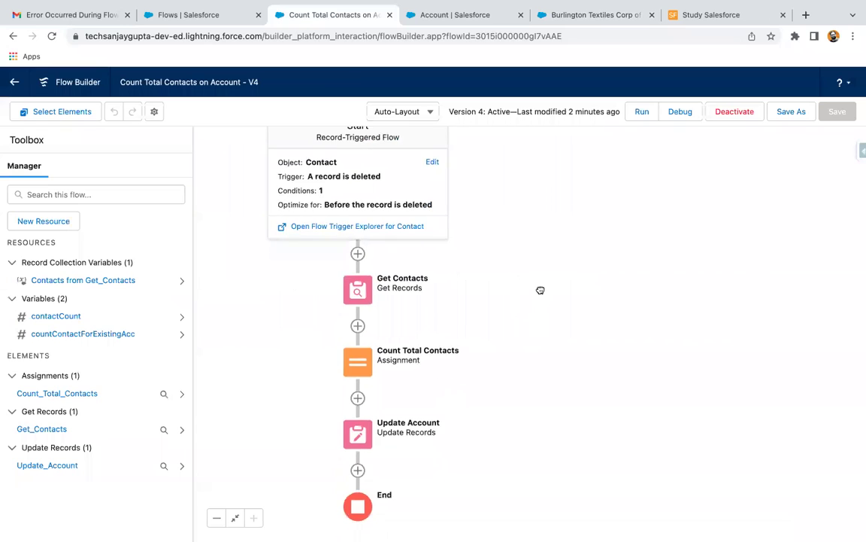
{"action": "left_click_drag", "start_coordinate": [545, 251], "coordinate": [545, 322]}
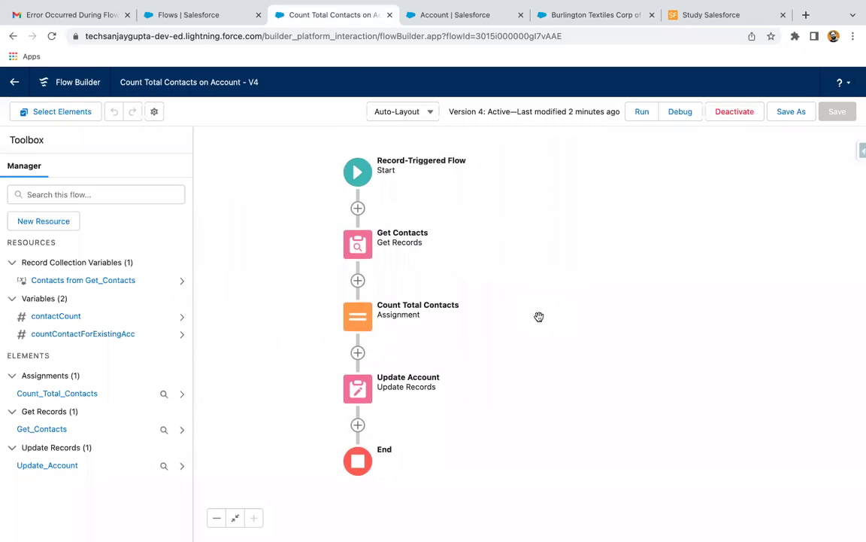
{"action": "key", "text": "ctrl+Left"}
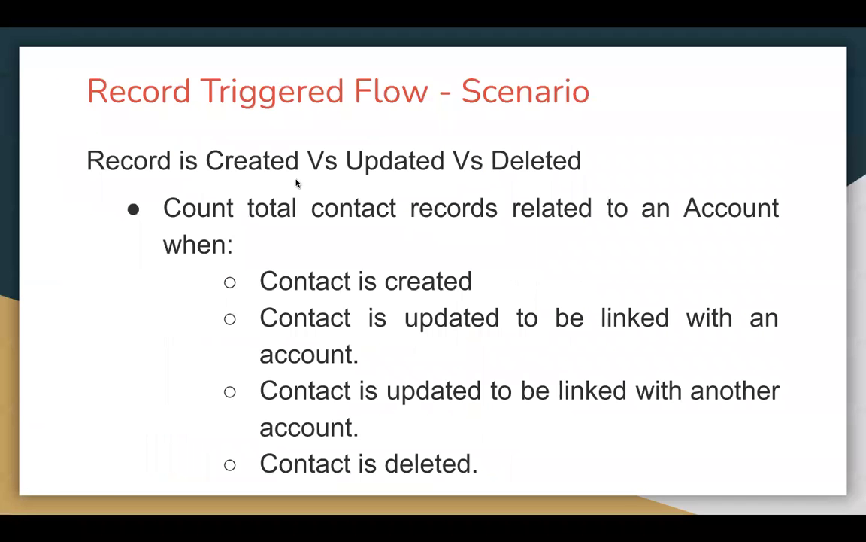